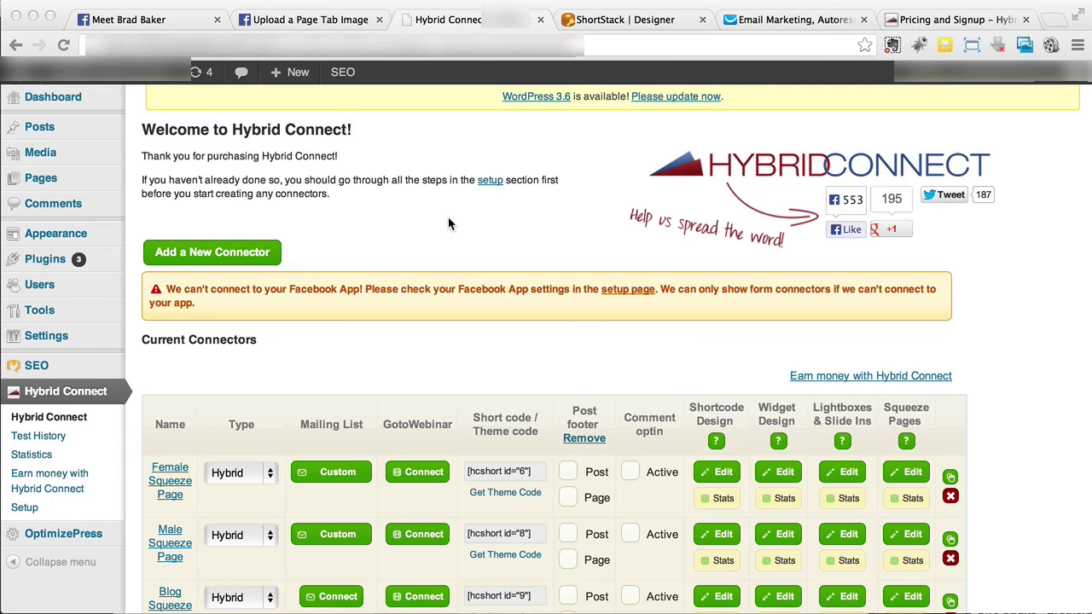
Review the Hybrid Connect pricing table for the Professional, Multi Site and Single Site plans
left_click(970, 25)
scroll(584, 233, "down", 4)
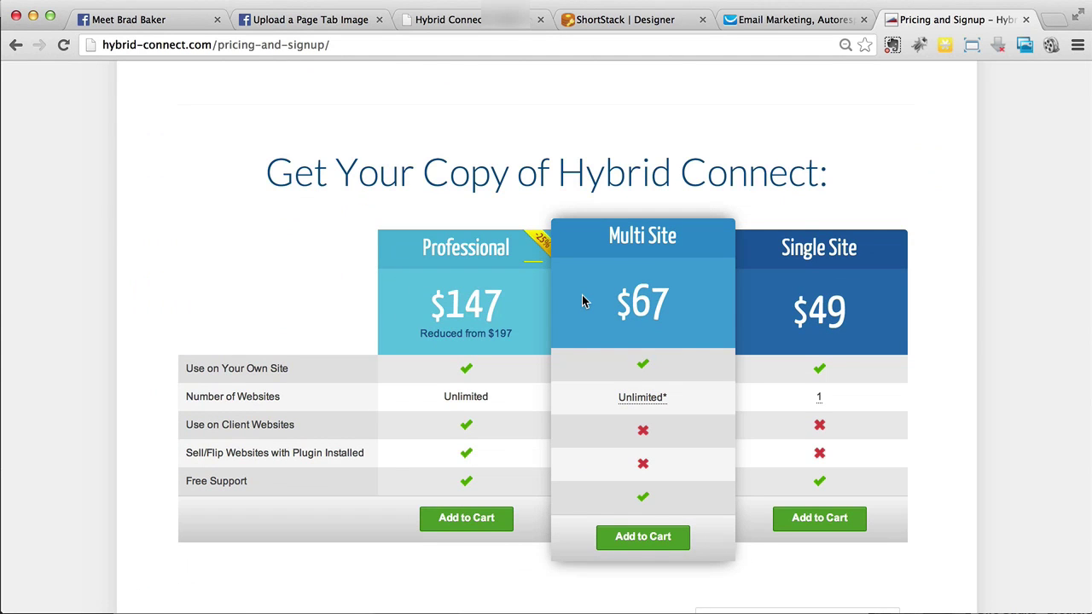
scroll(582, 295, "up", 3)
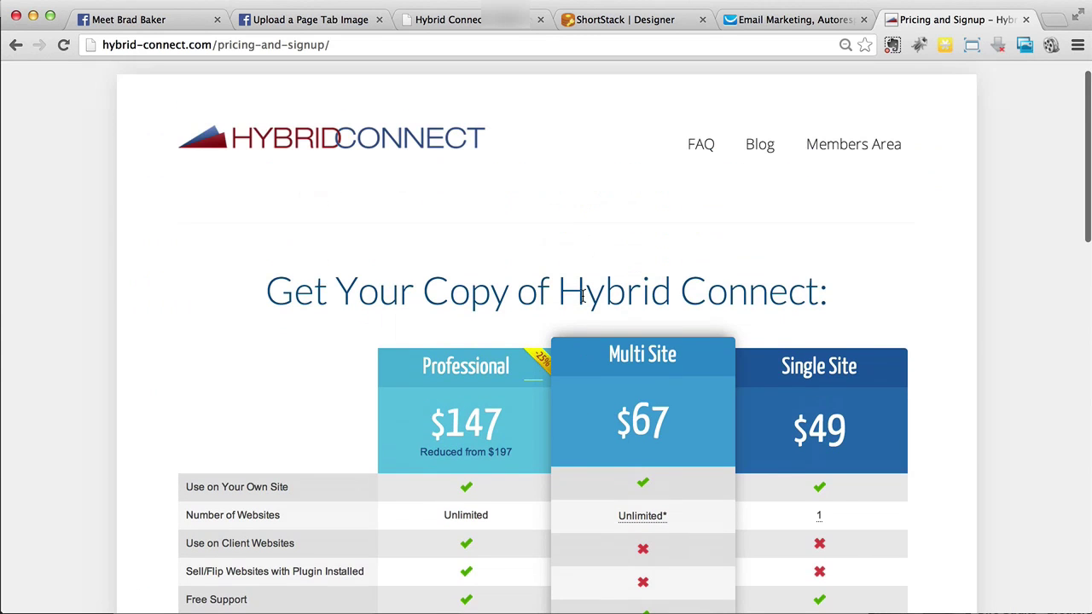
scroll(582, 295, "up", 1)
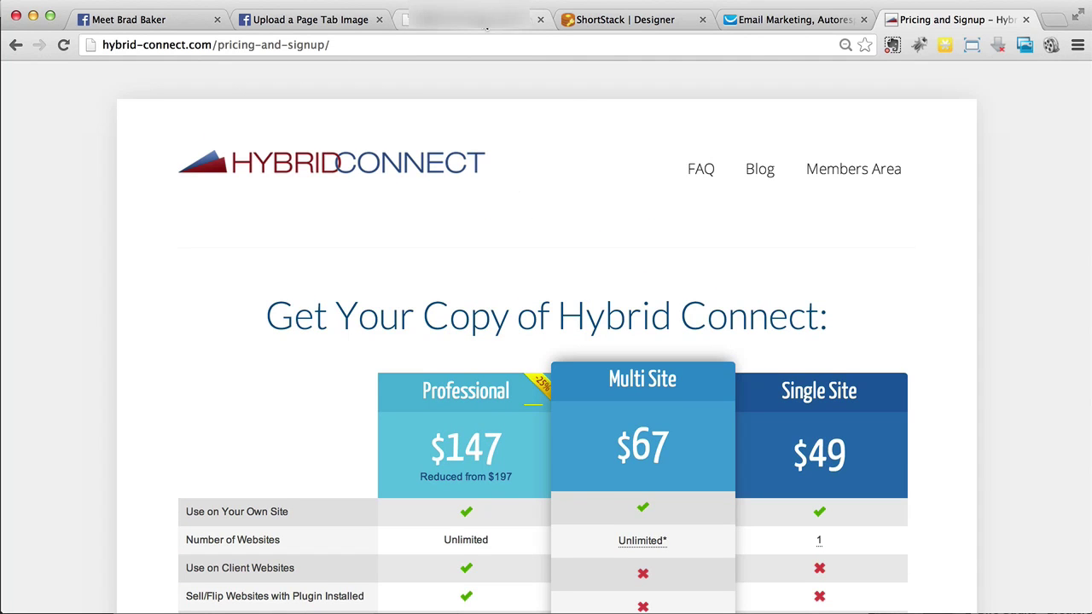
left_click(486, 21)
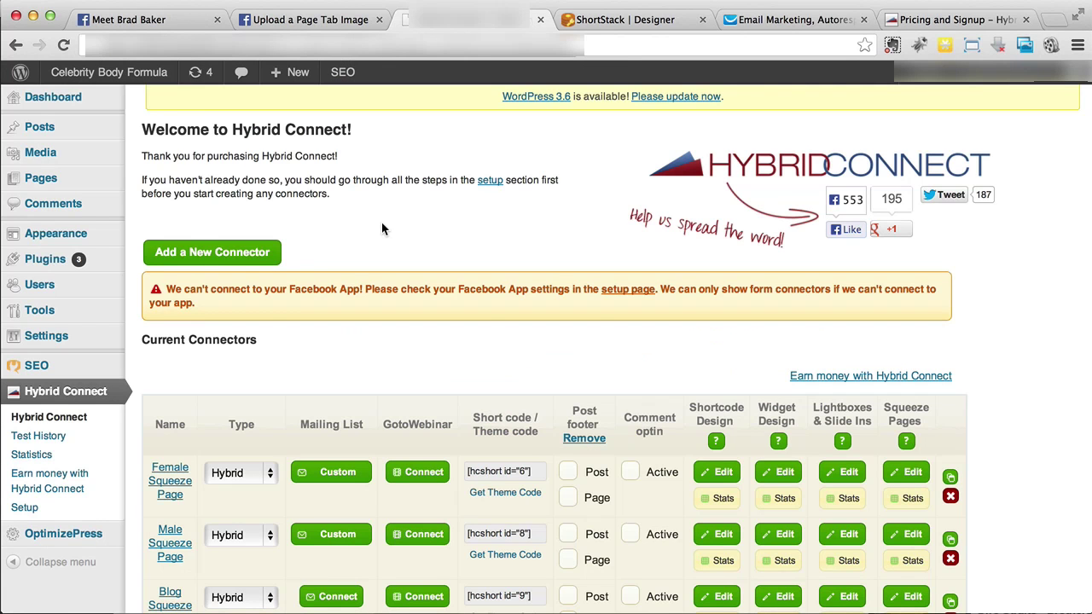
Start a new connector and name it 'FB Weight Loss'
left_click(275, 254)
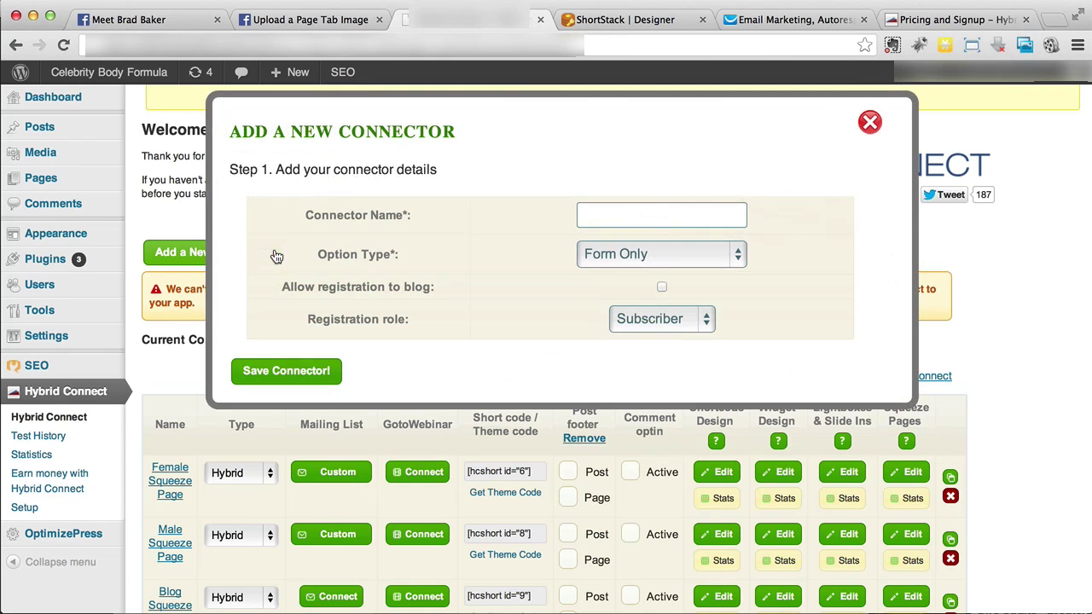
left_click(629, 221)
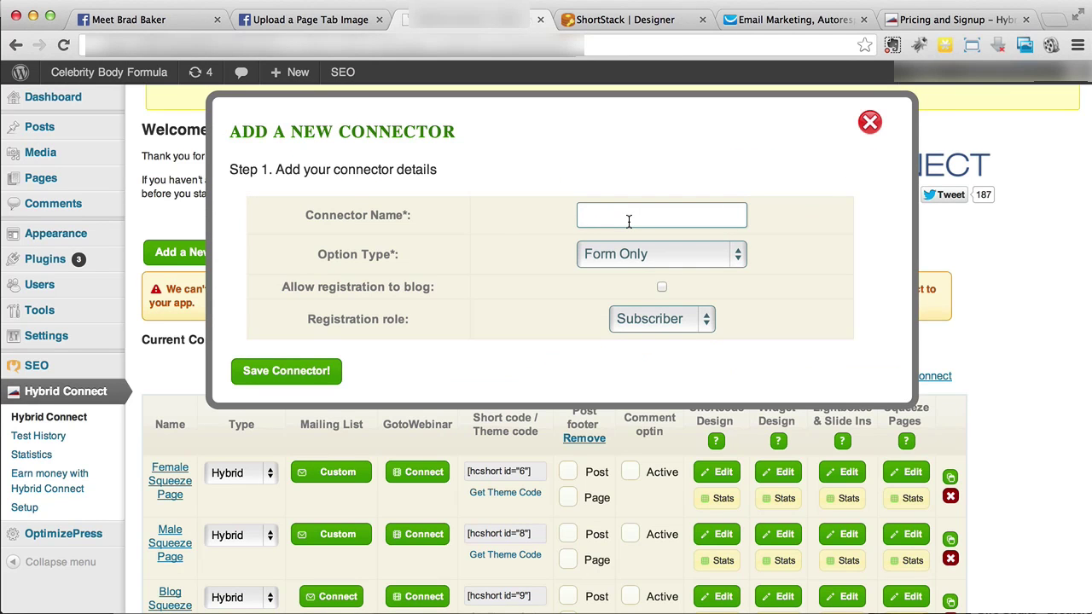
type("Facebook Clicks")
left_click(645, 214)
key("alt+shift+Left")
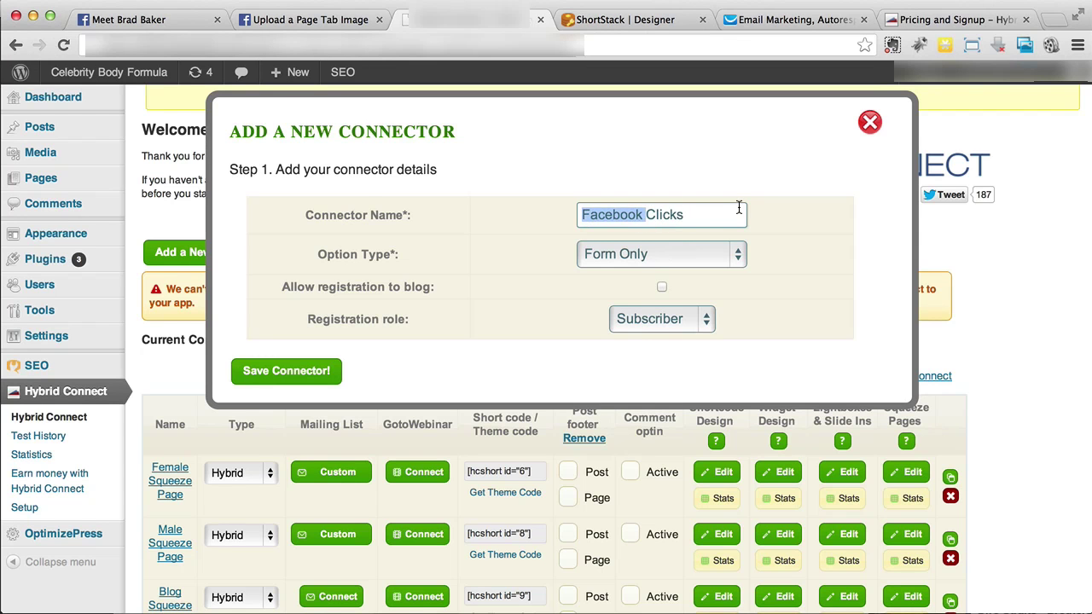
key("super+a")
type("FB Wei")
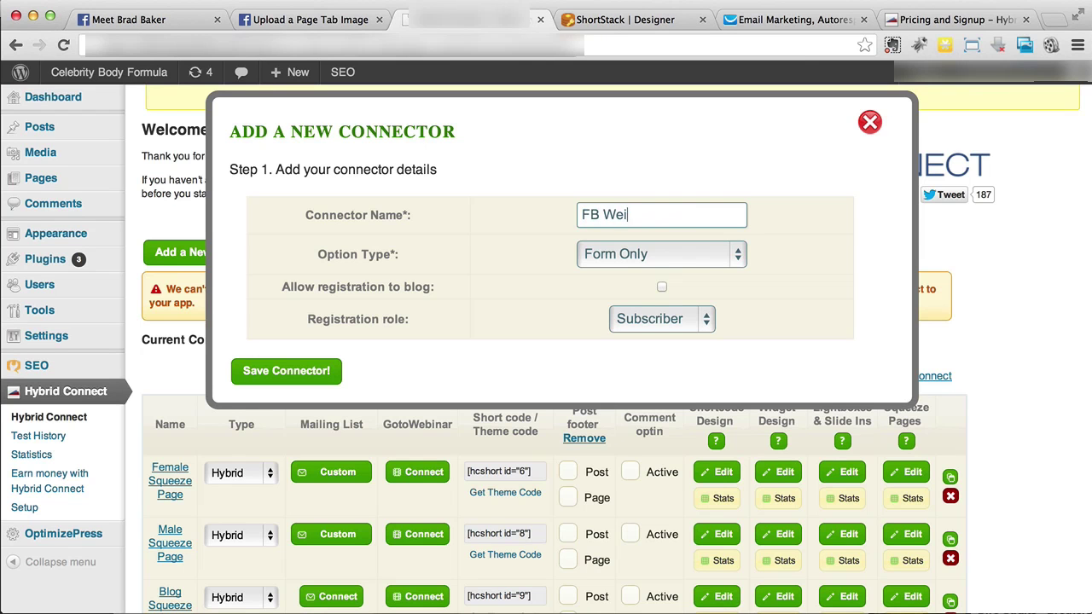
type("gh  Loss")
double_click(588, 213)
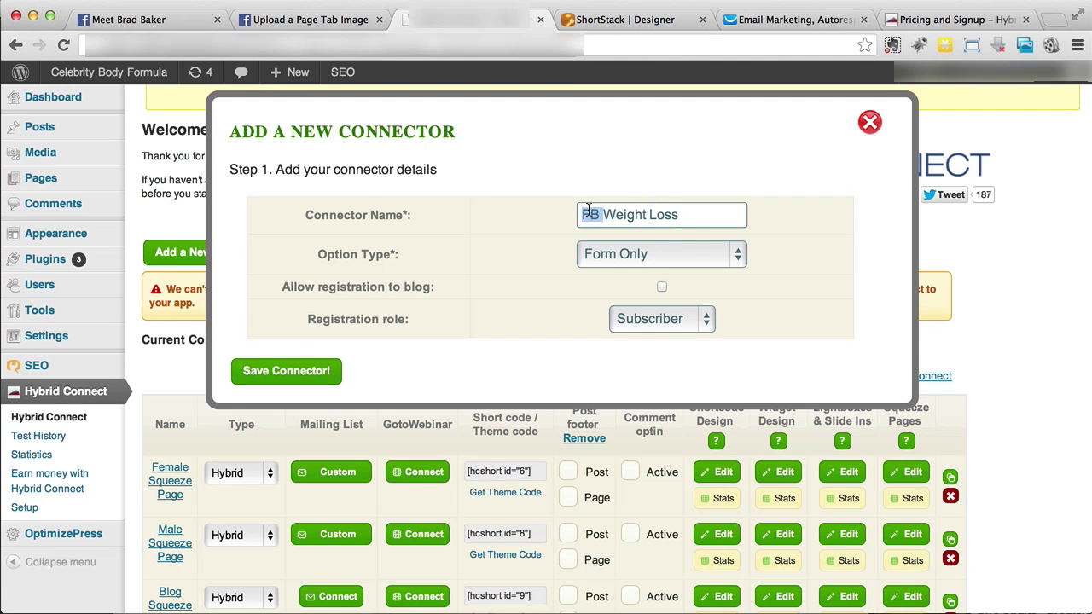
left_click(696, 216)
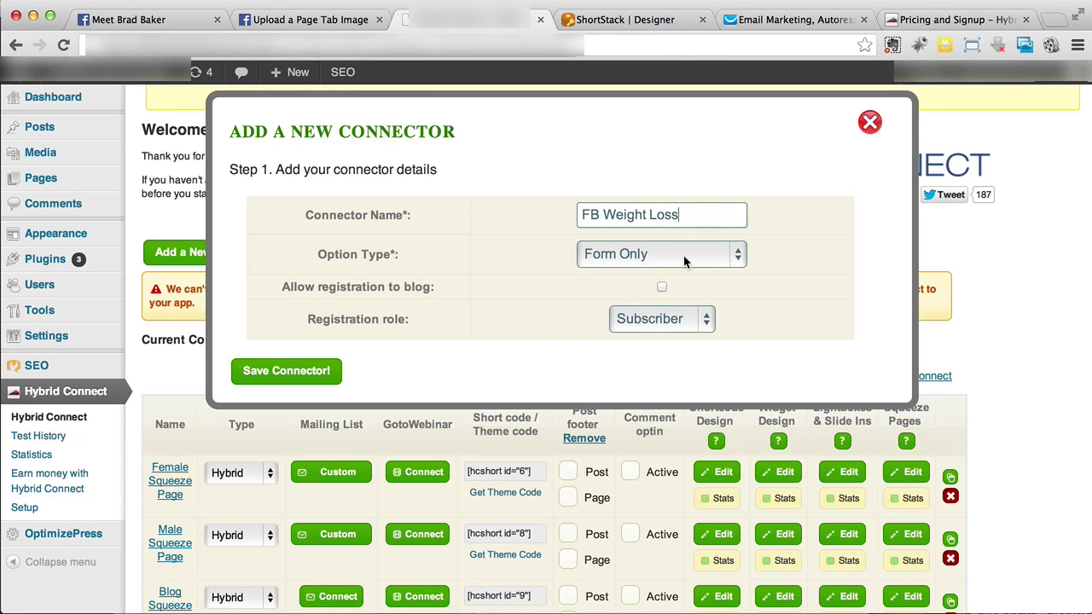
Set the option type to Hybrid, keep the Subscriber role, and save the connector
left_click(683, 255)
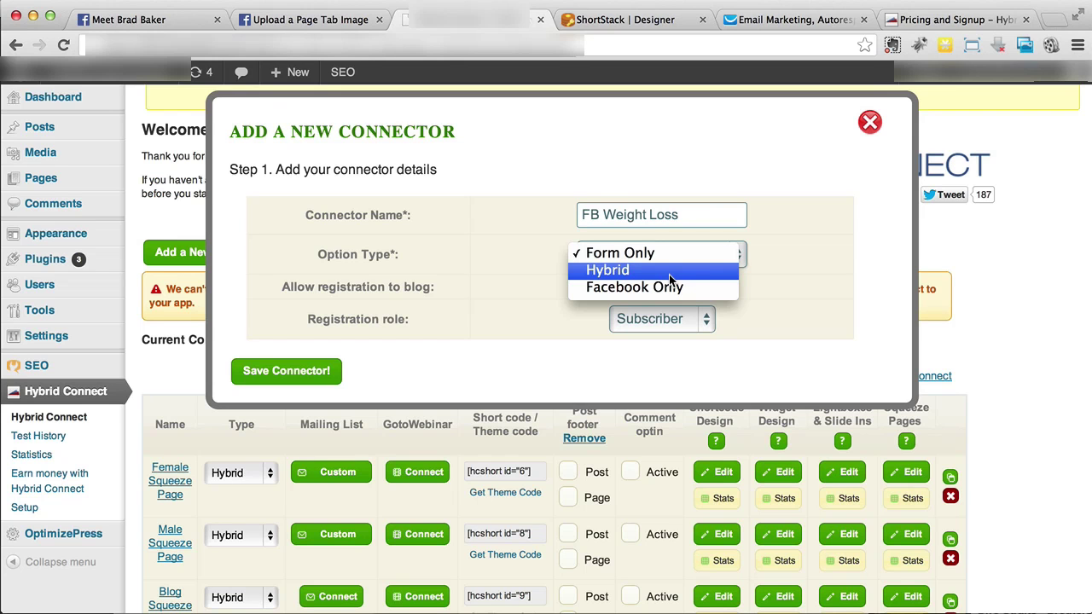
left_click(669, 271)
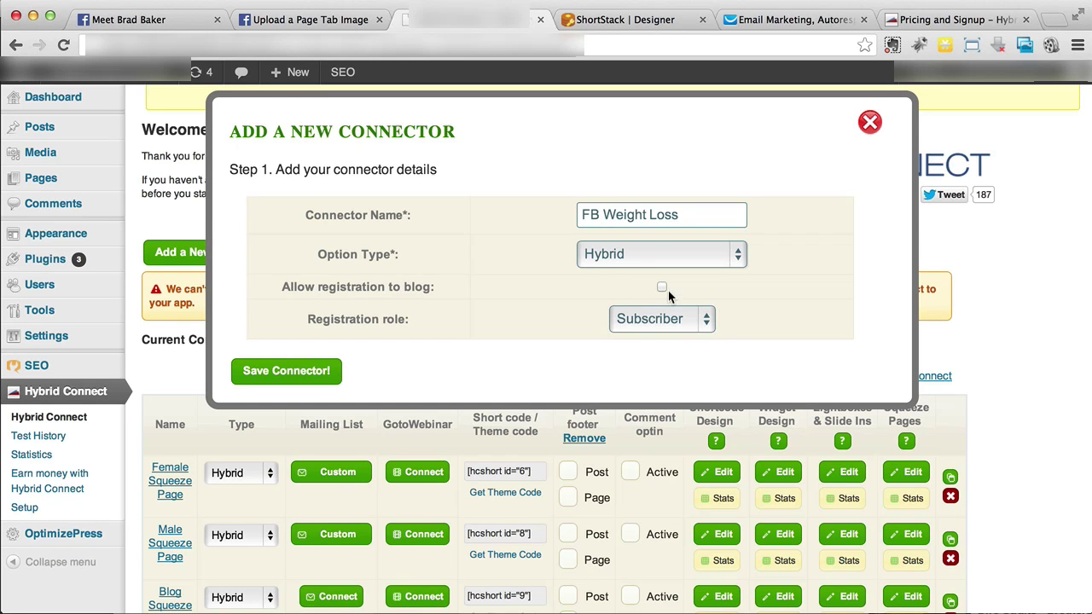
left_click(652, 322)
left_click(648, 320)
left_click(318, 371)
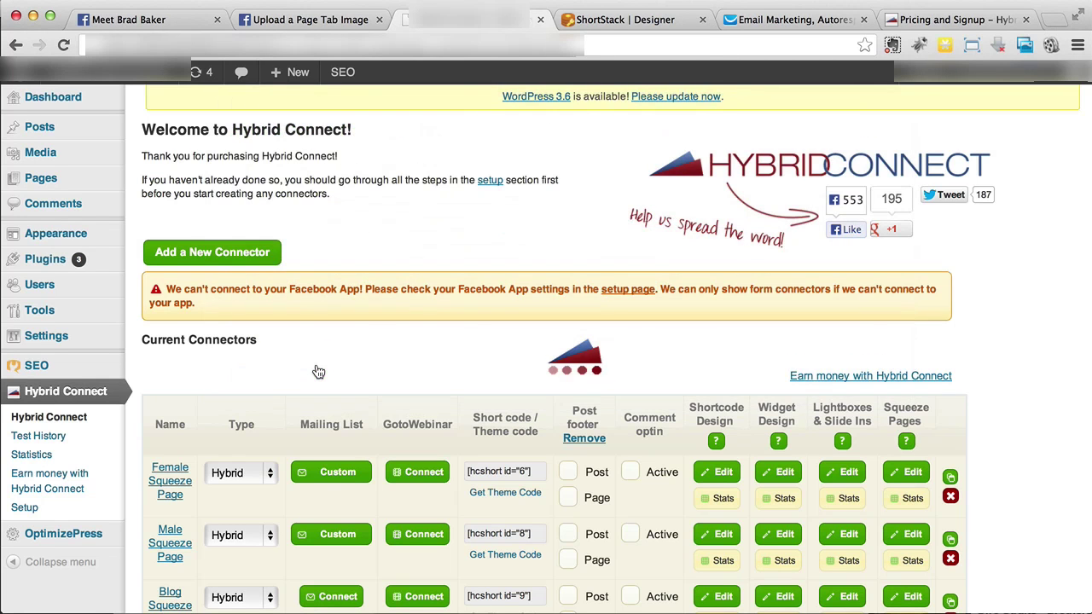
Use the Squeeze Pages Edit button in the FB Weight Loss row to open its designer
scroll(318, 372, "down", 4)
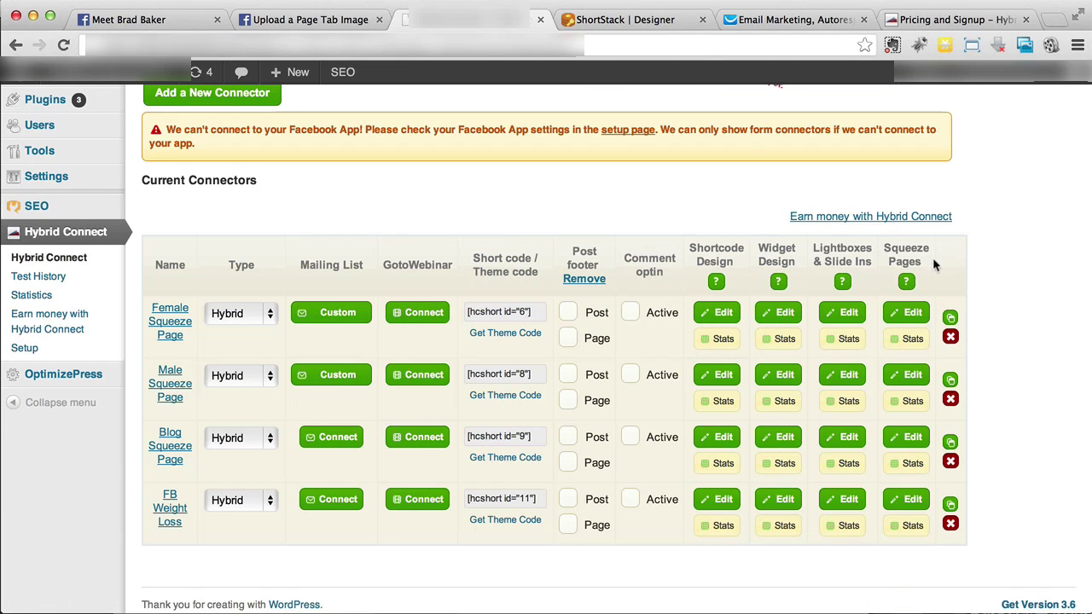
left_click(900, 503)
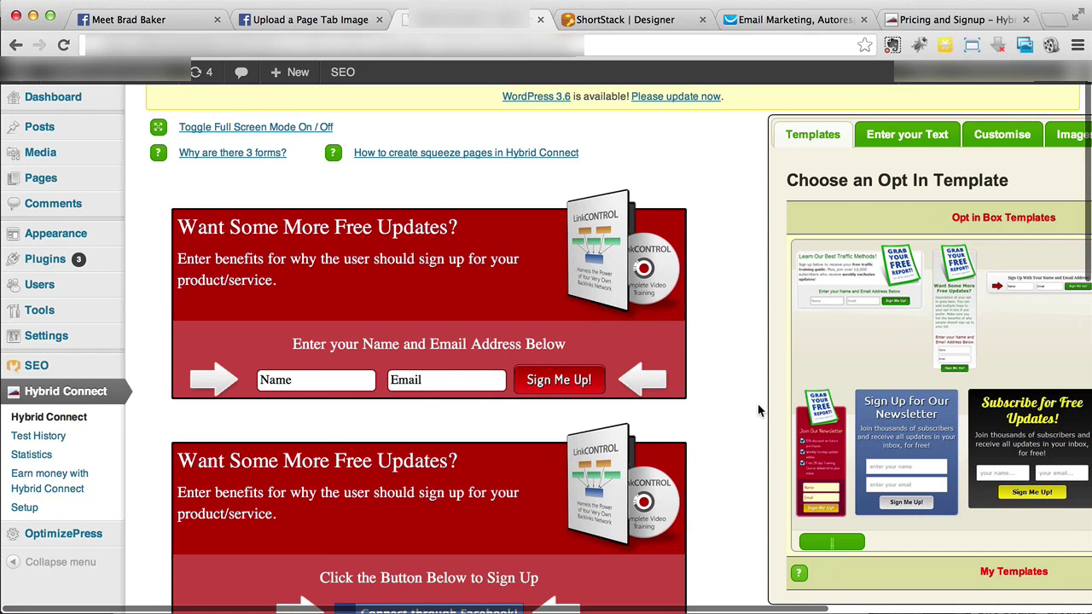
Review the 8 Week Training Camp template preview and save the FB Weight Loss squeeze page
scroll(756, 409, "right", 4)
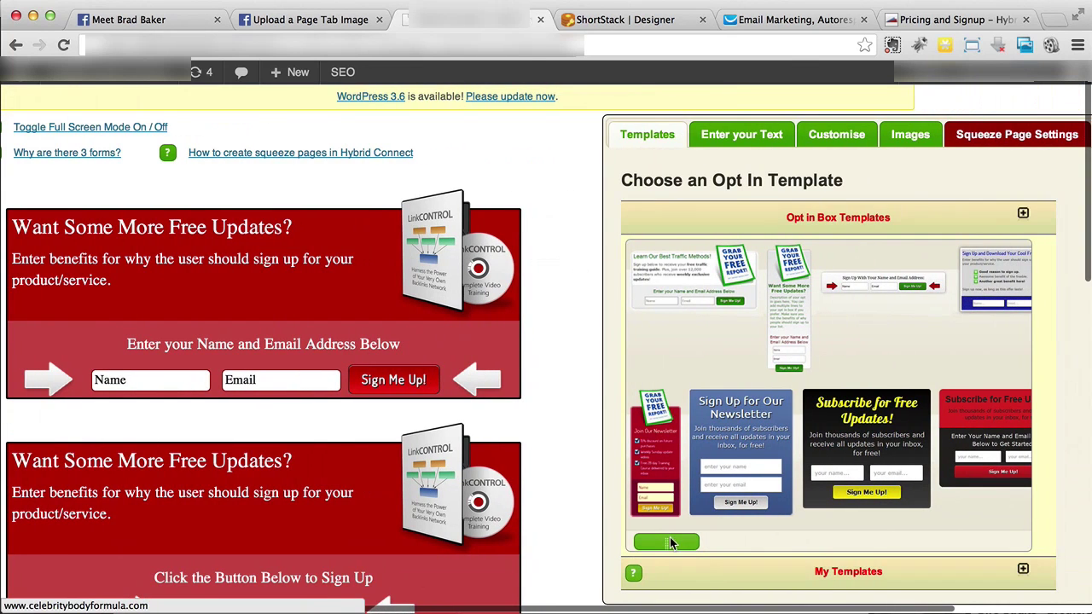
left_click_drag(671, 540, 826, 556)
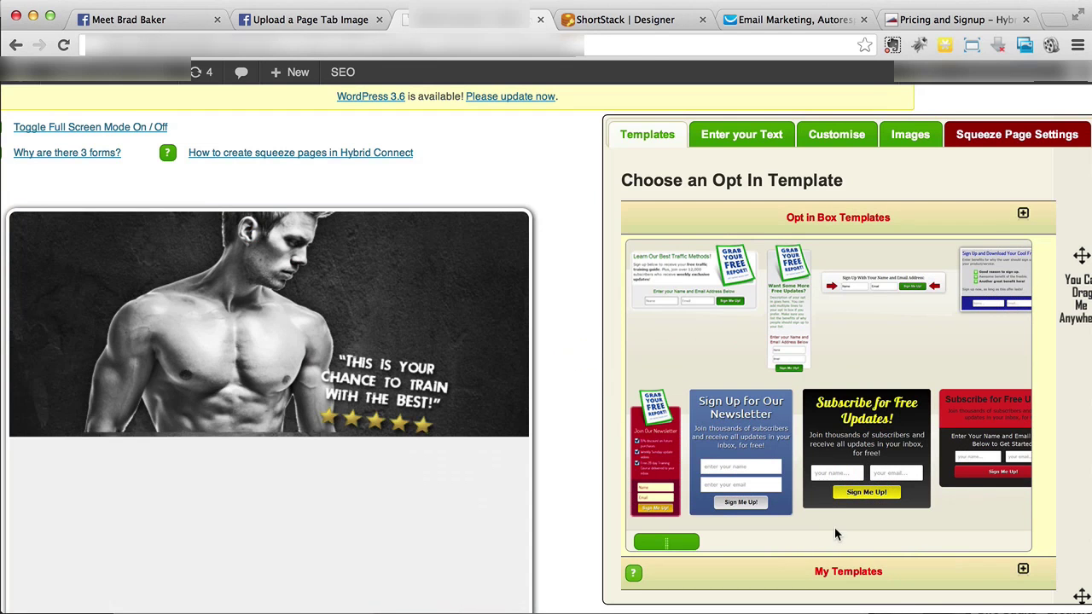
scroll(597, 366, "down", 5)
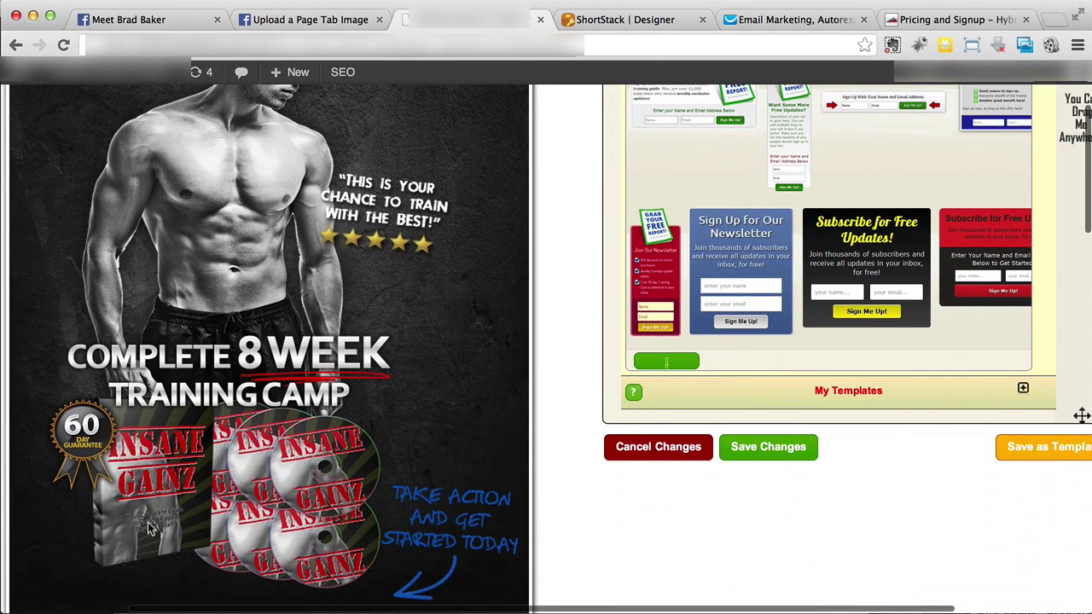
scroll(253, 448, "down", 3)
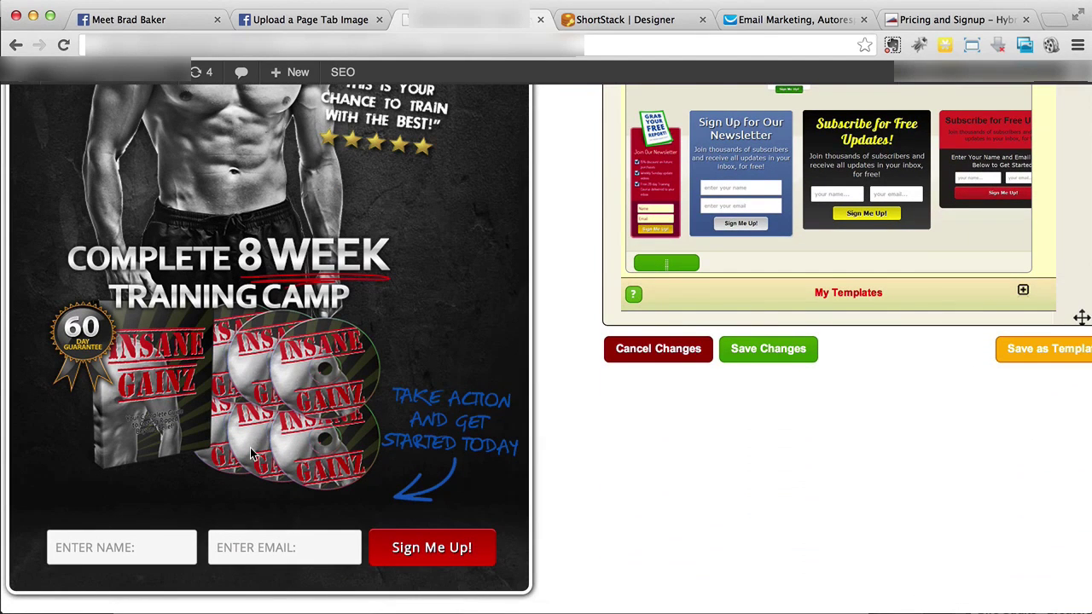
scroll(252, 454, "down", 2)
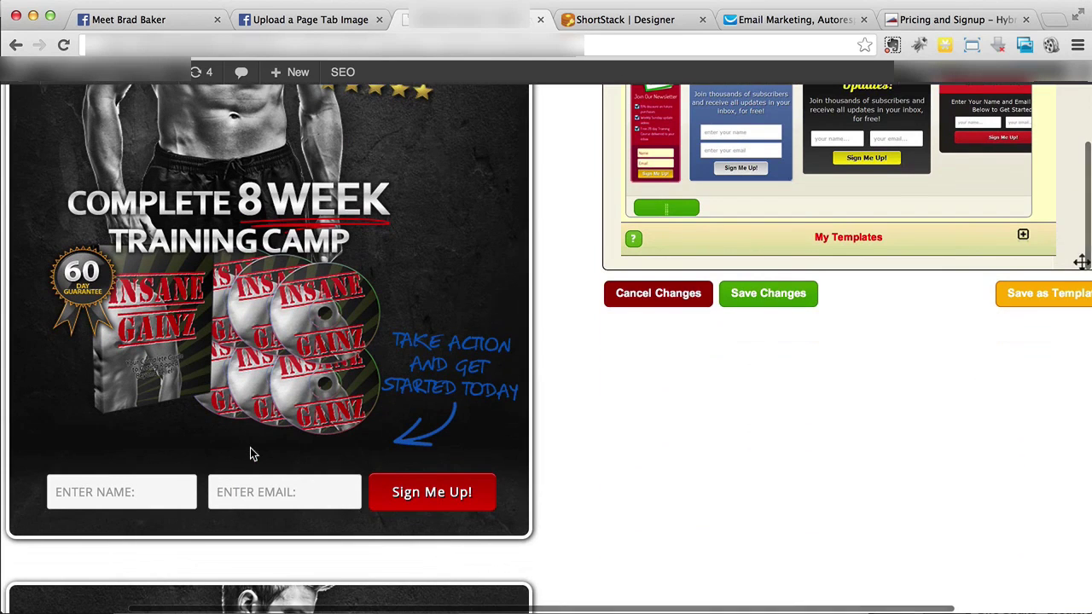
scroll(252, 454, "down", 1)
scroll(253, 454, "up", 3)
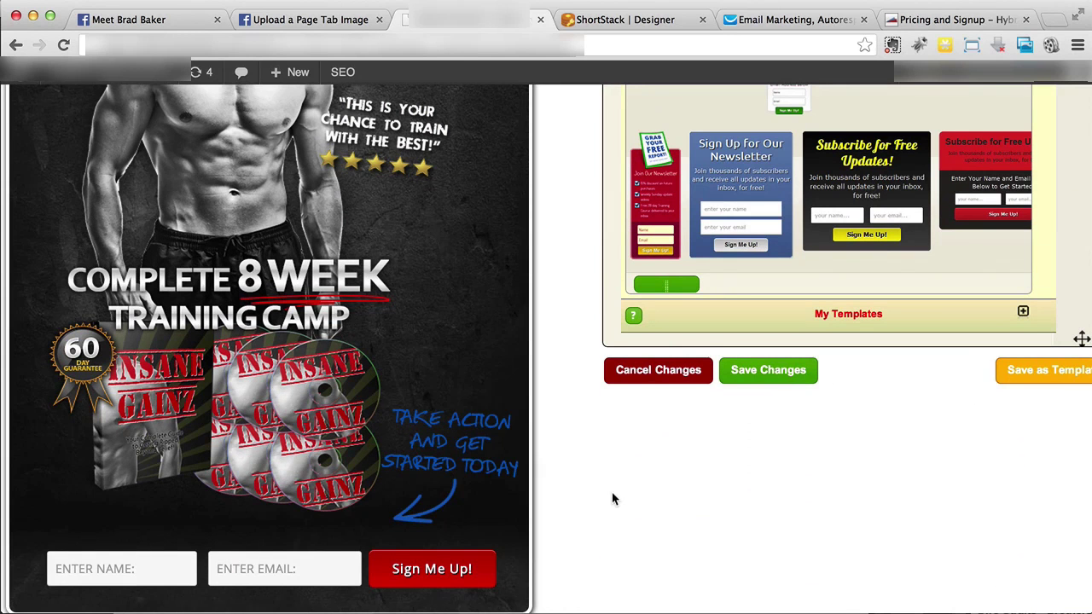
scroll(561, 456, "up", 4)
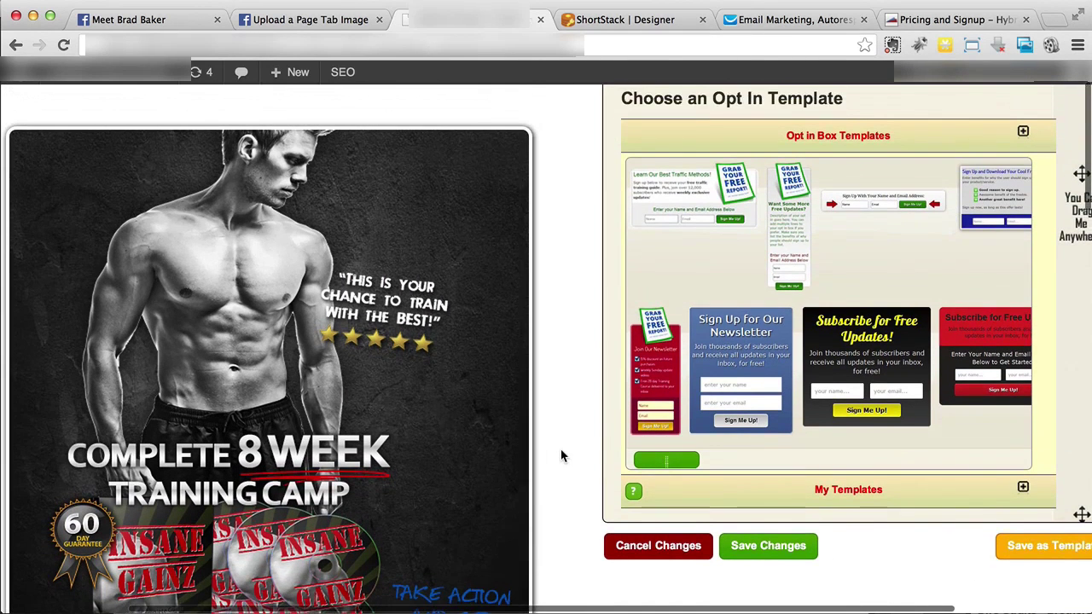
left_click(804, 547)
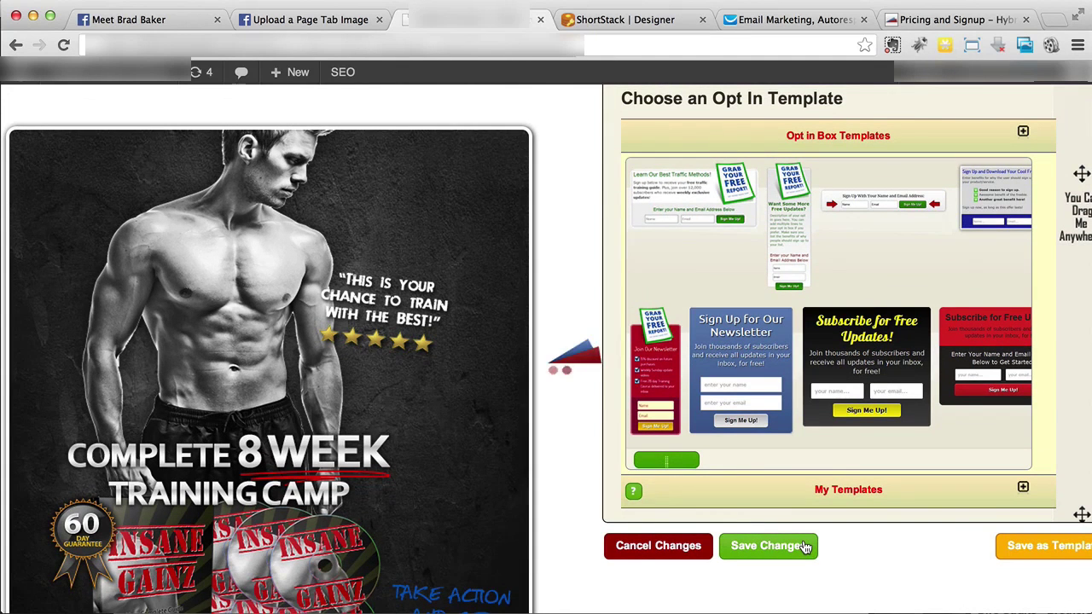
scroll(690, 554, "down", 2)
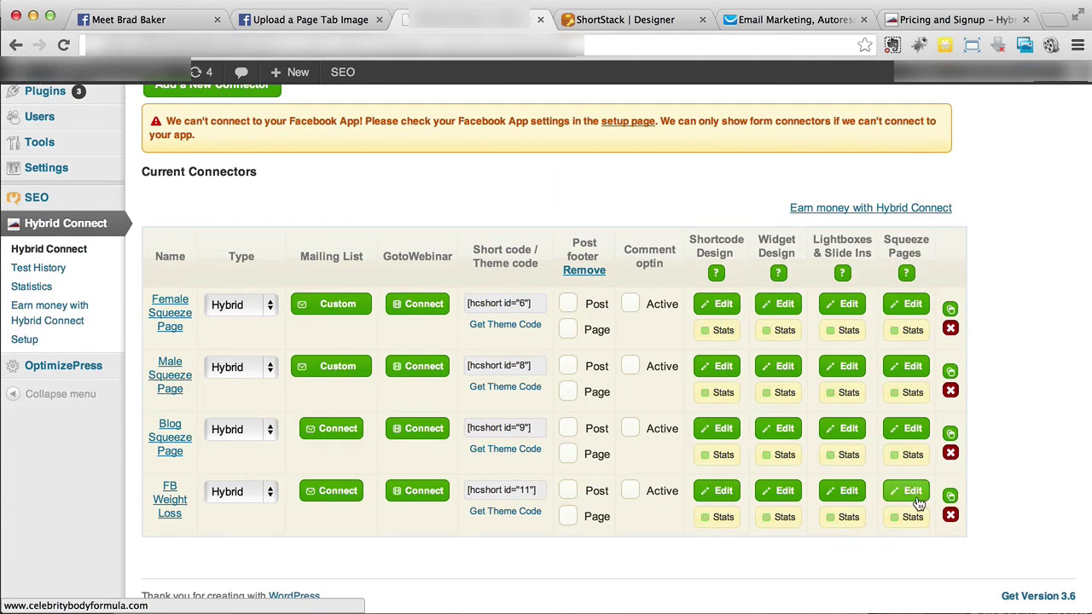
Reopen the FB Weight Loss squeeze page designer on the Enter your Text tab
left_click(911, 495)
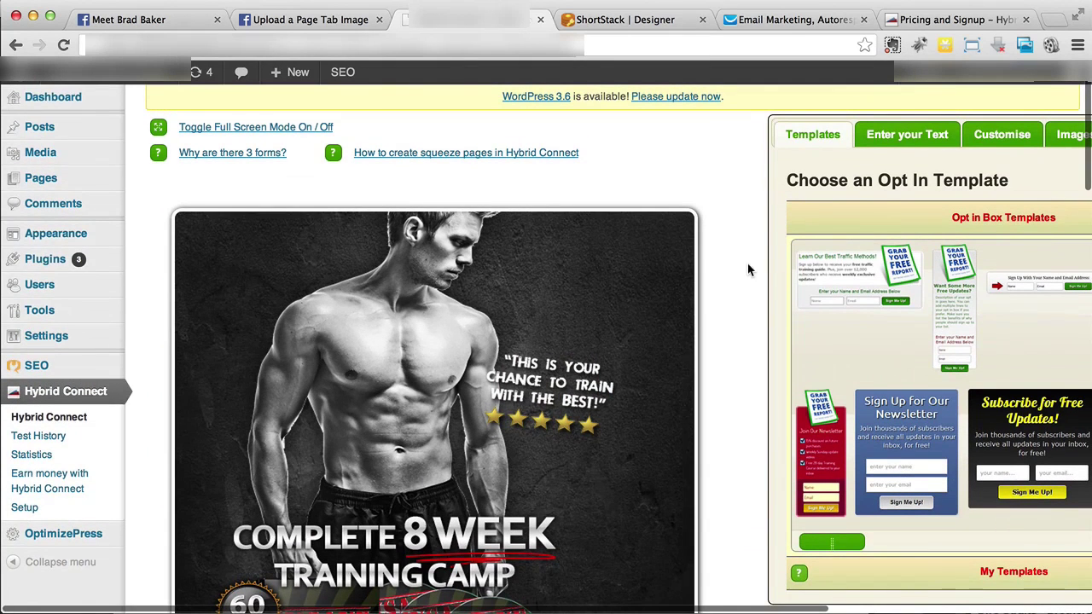
scroll(748, 269, "right", 5)
left_click(746, 138)
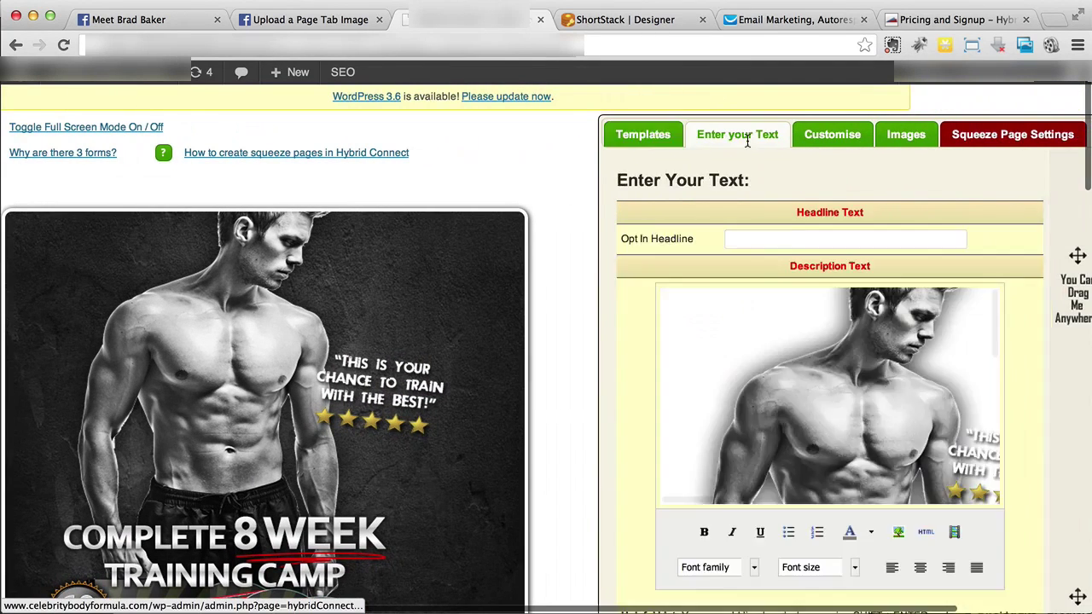
scroll(583, 338, "down", 2)
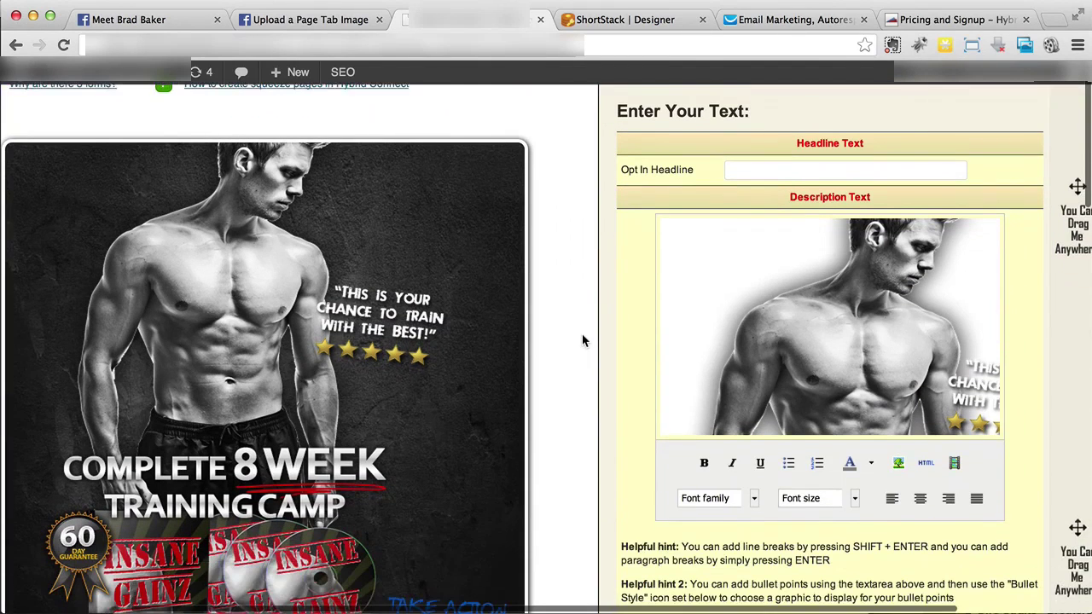
scroll(583, 340, "down", 3)
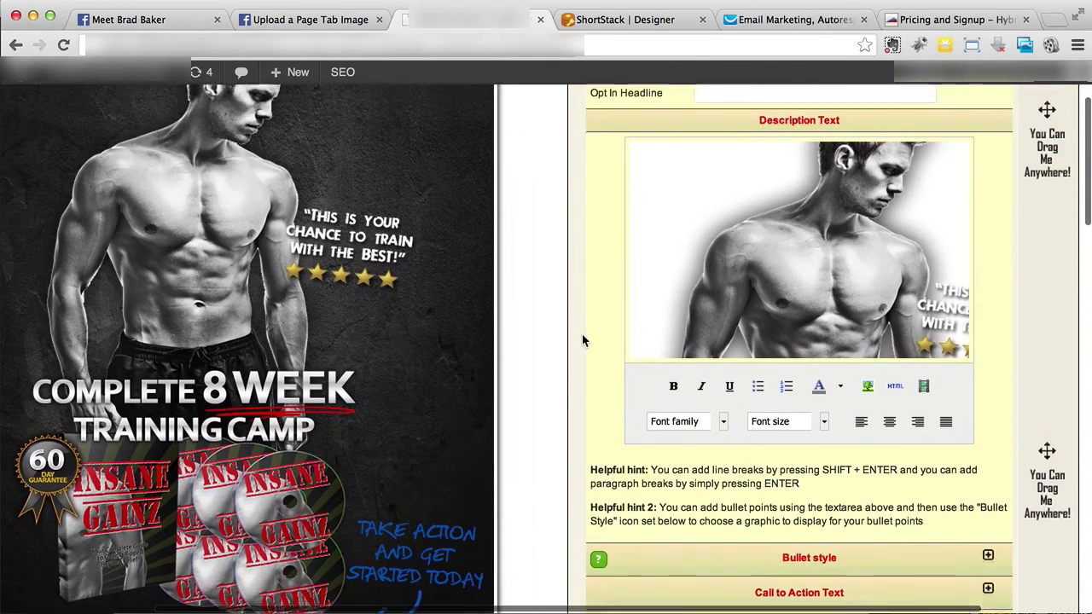
scroll(583, 339, "up", 3)
Enter the opt-in headline 'Get Your Free 8 Week Training NOW!', replacing a stray E
left_click(773, 189)
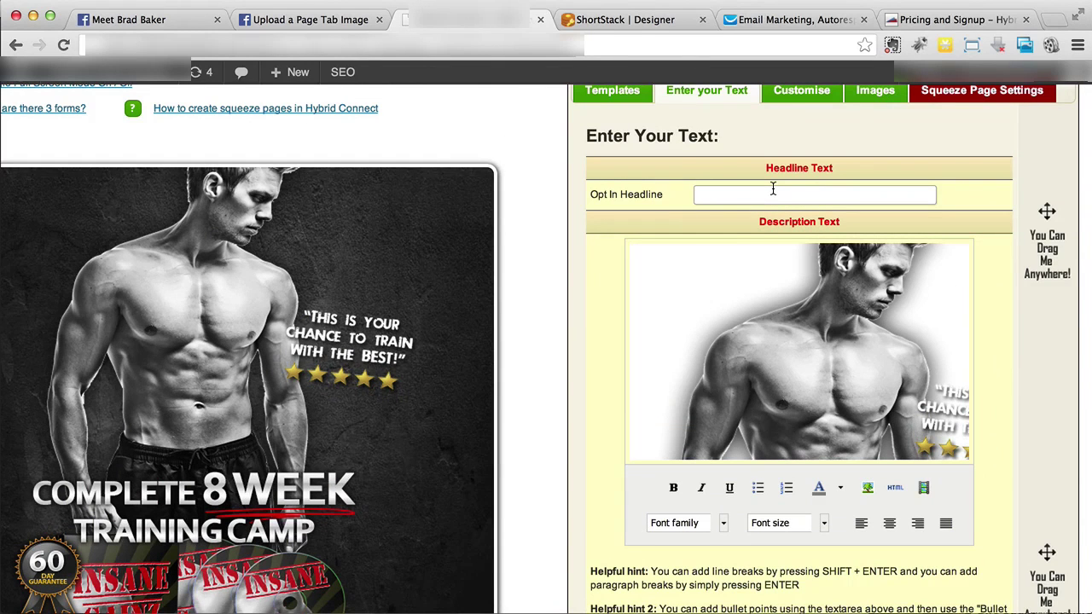
type("E")
left_click(538, 193)
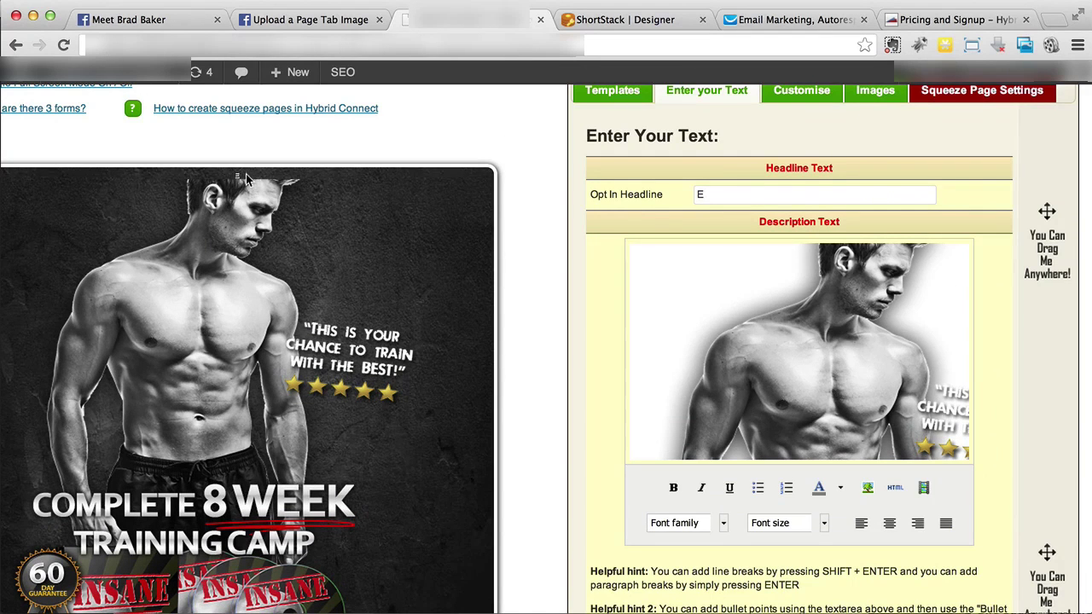
left_click(739, 187)
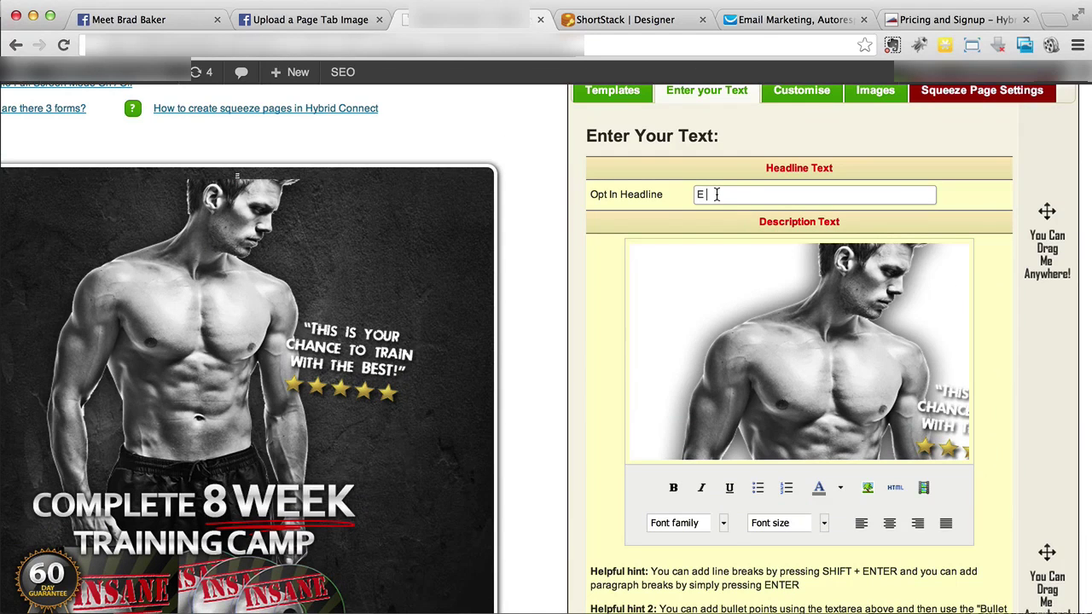
left_click_drag(717, 194, 692, 196)
type("Get Your Free 8 Wee")
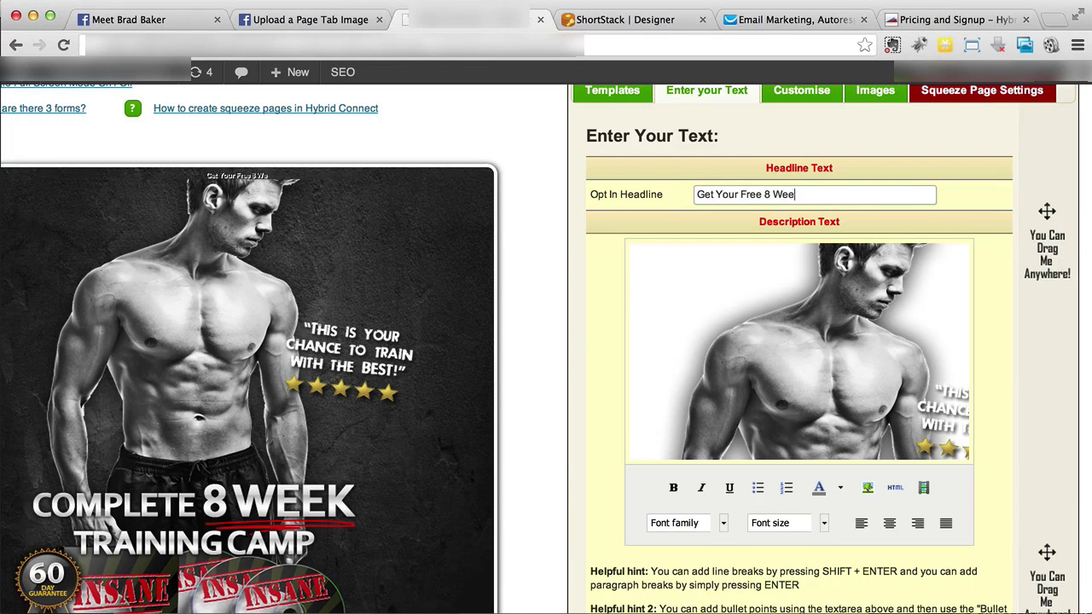
type("k Training NOW!")
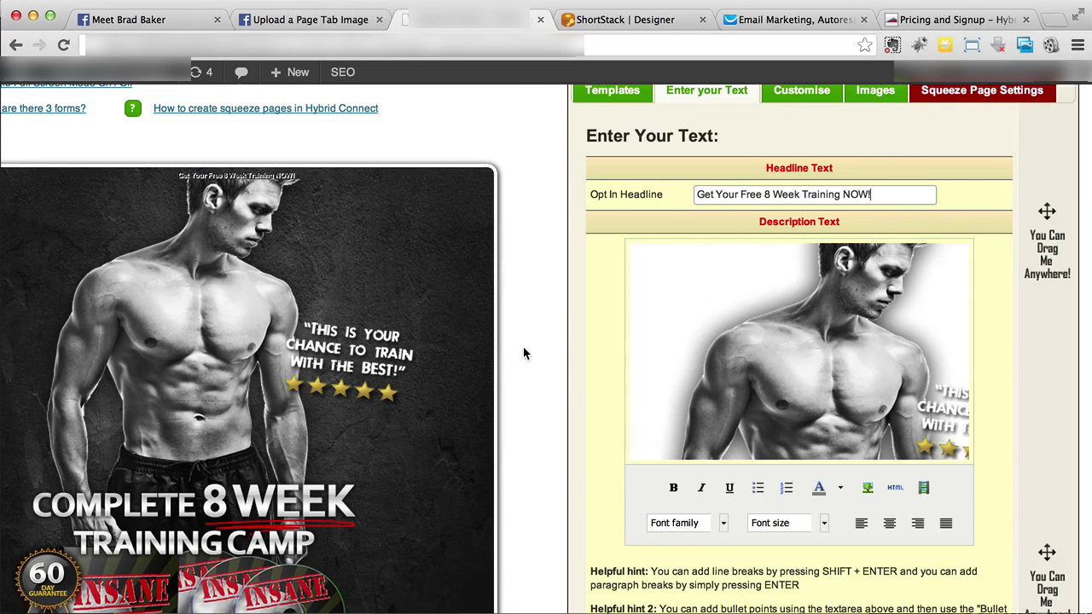
scroll(529, 353, "down", 1)
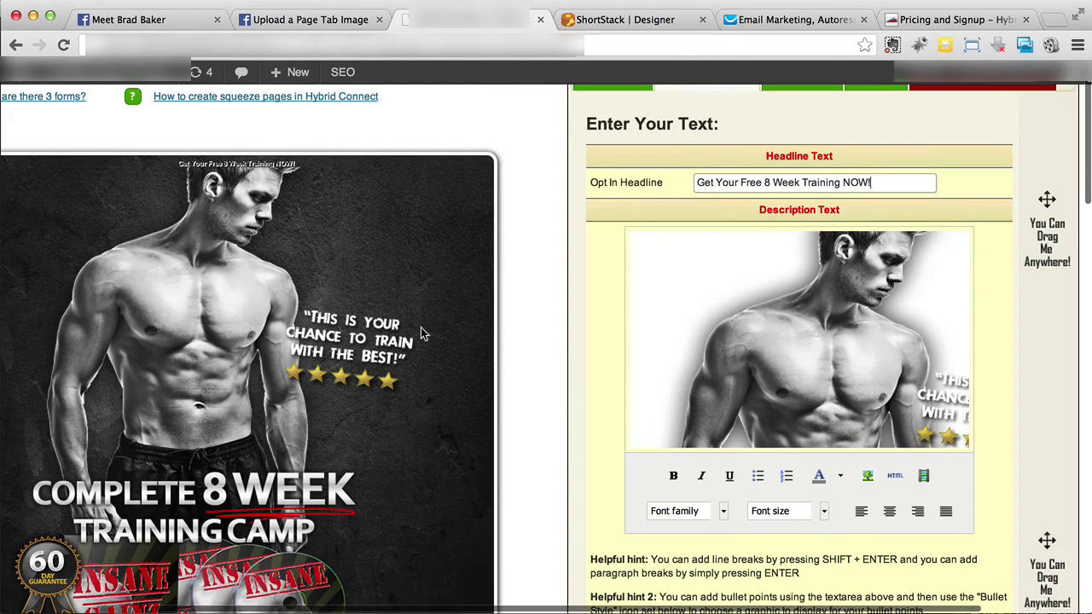
scroll(420, 333, "down", 4)
Select and delete all of the opt-in headline text
scroll(421, 333, "down", 4)
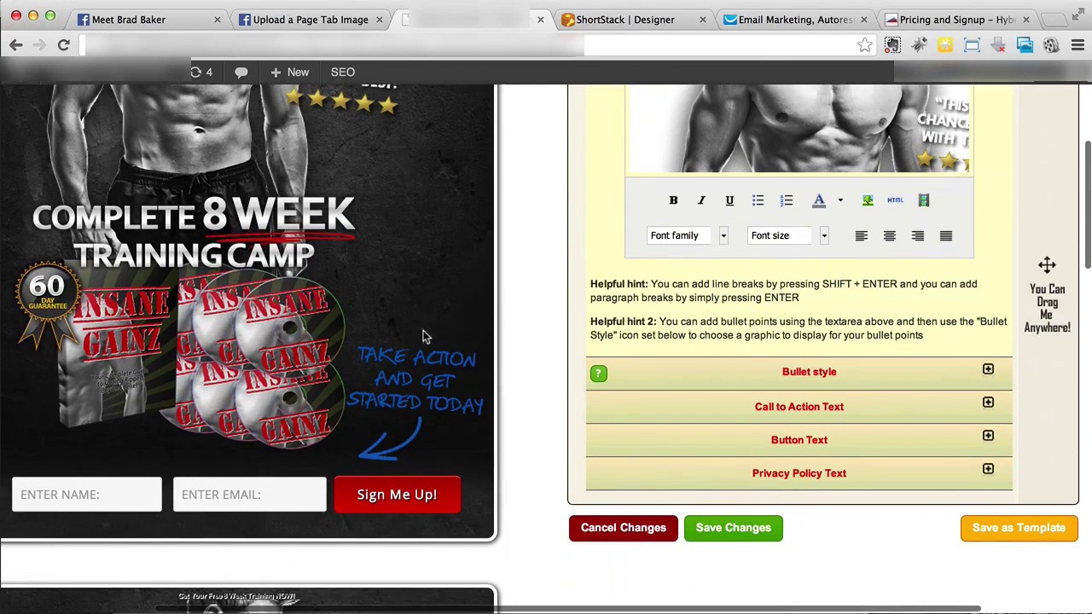
scroll(841, 449, "up", 5)
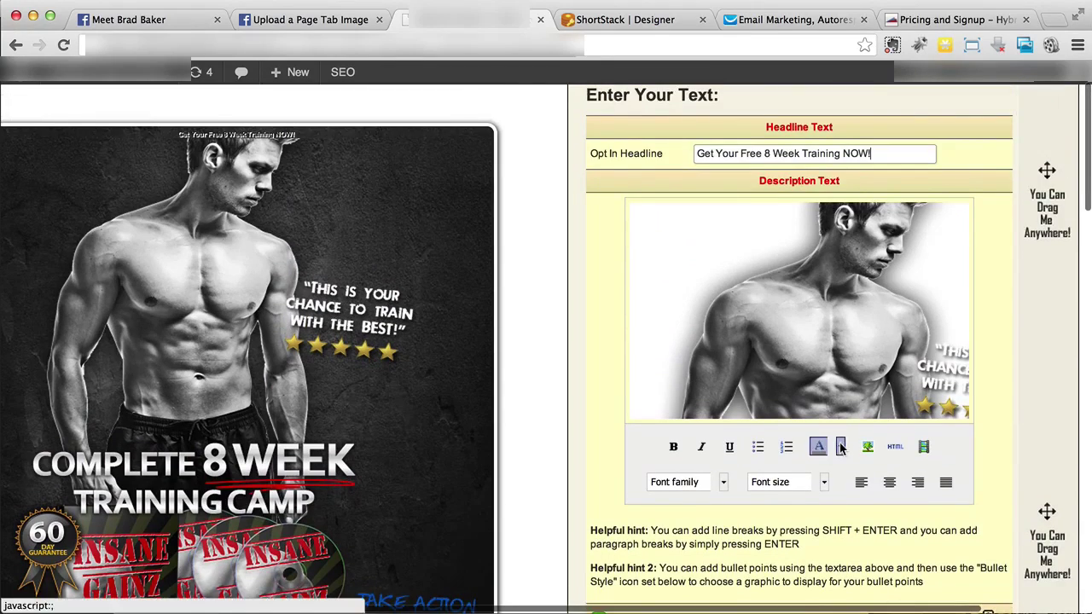
scroll(338, 309, "down", 4)
scroll(338, 309, "up", 5)
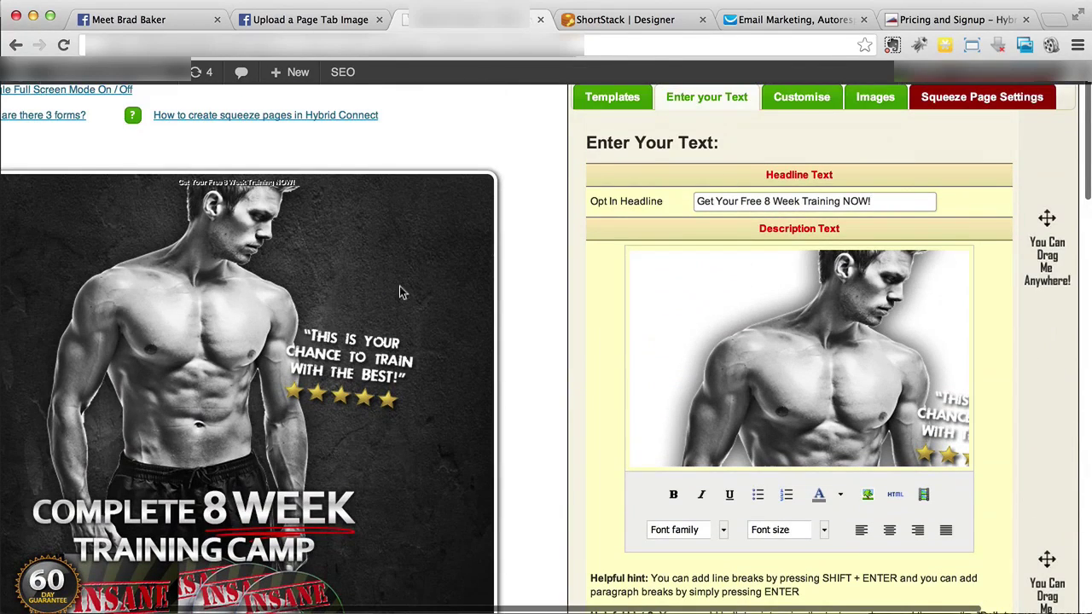
scroll(389, 291, "down", 3)
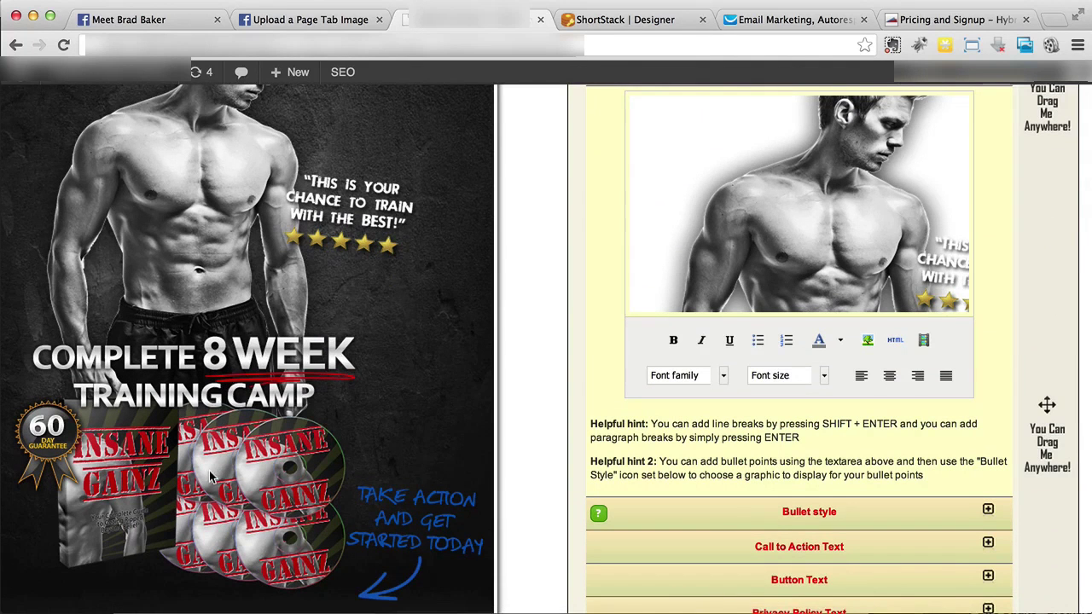
scroll(211, 478, "down", 2)
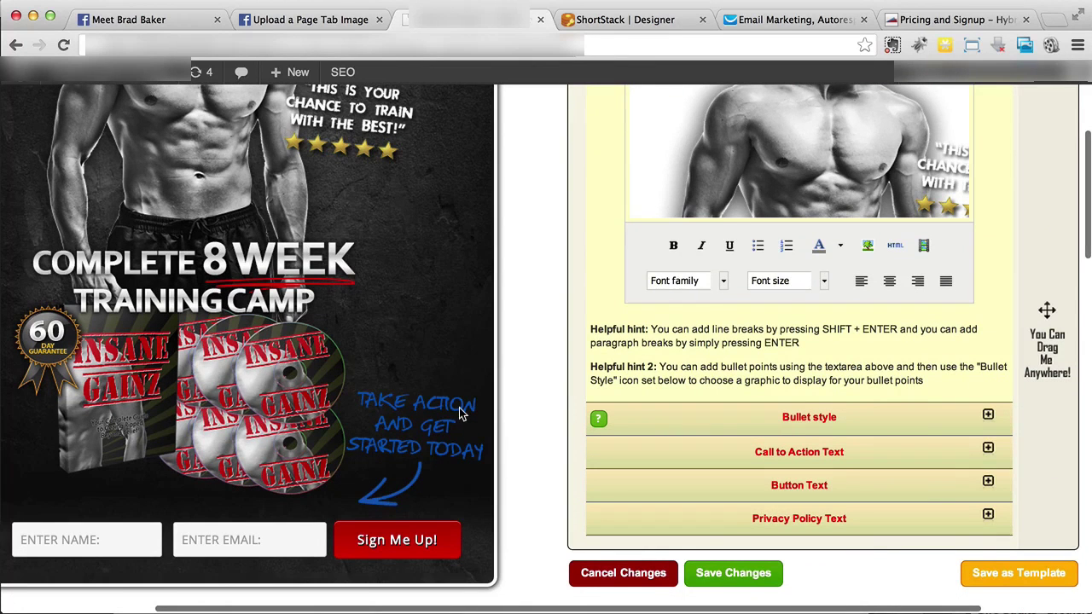
scroll(459, 407, "up", 1)
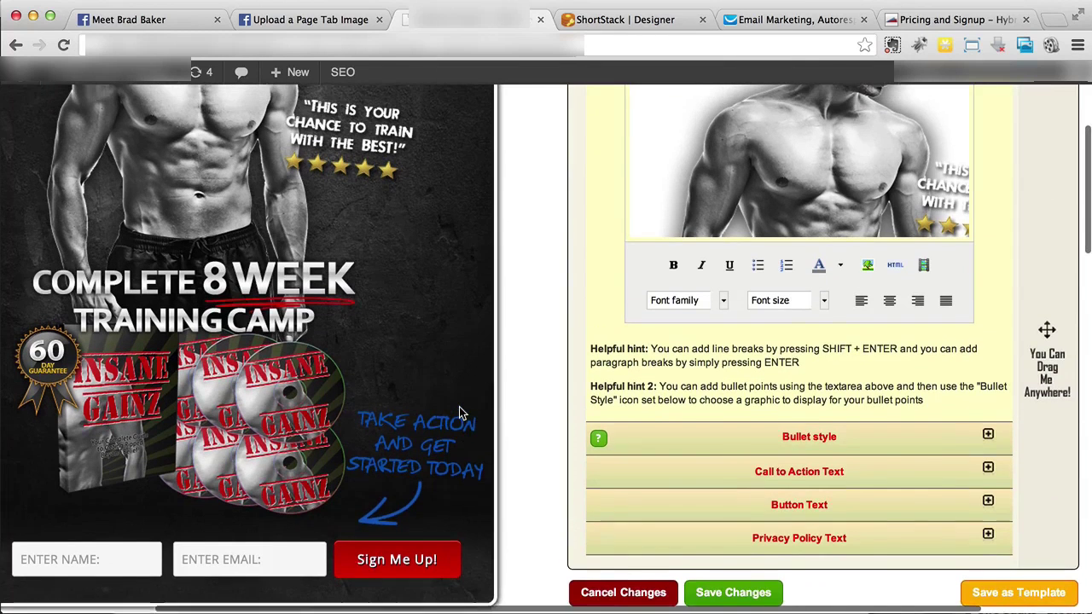
scroll(459, 413, "up", 5)
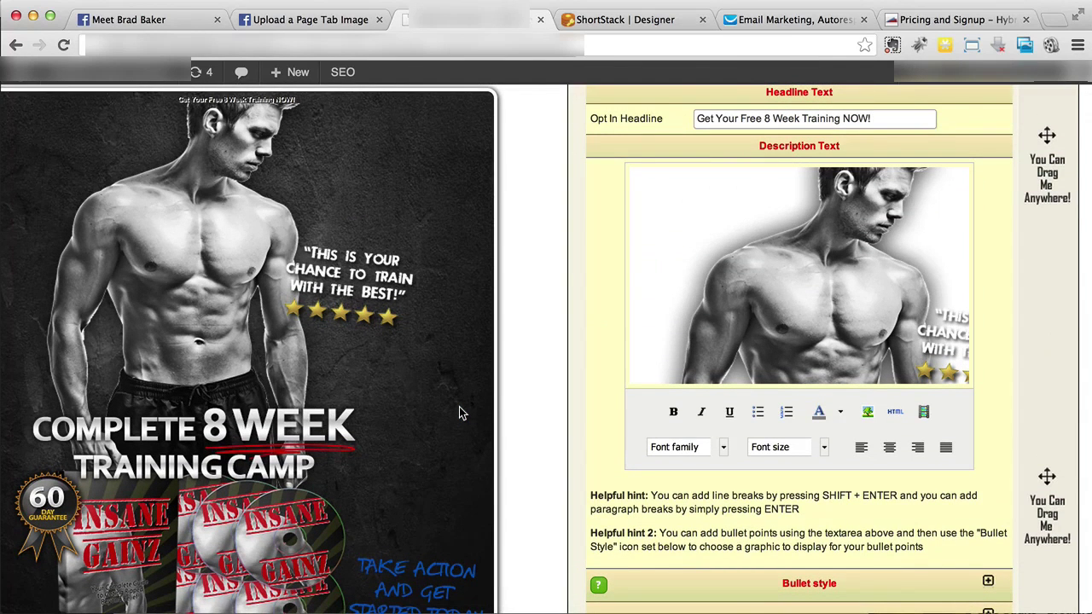
scroll(459, 413, "up", 1)
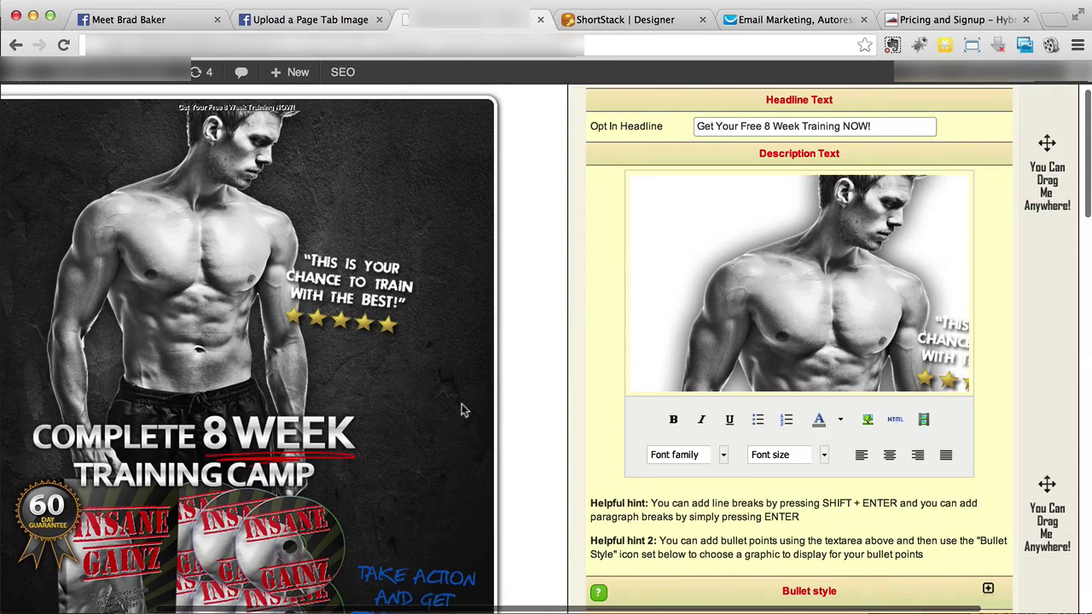
left_click(898, 125)
left_click_drag(897, 126, 694, 125)
key("BackSpace")
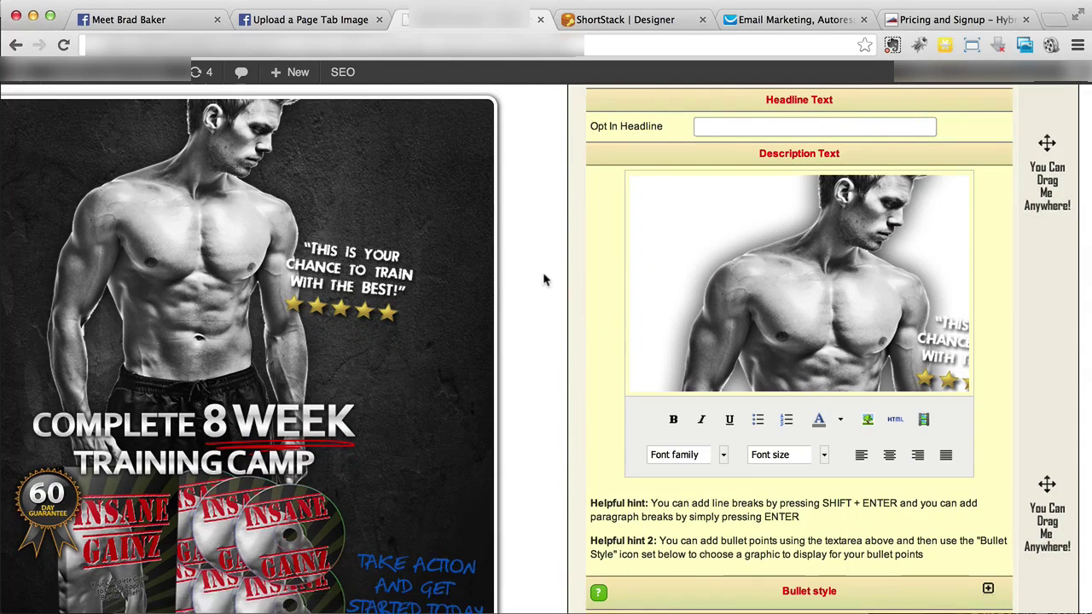
Expand the Bullet style, Call to Action Text, Button Text and Privacy Policy Text sections
scroll(731, 121, "down", 5)
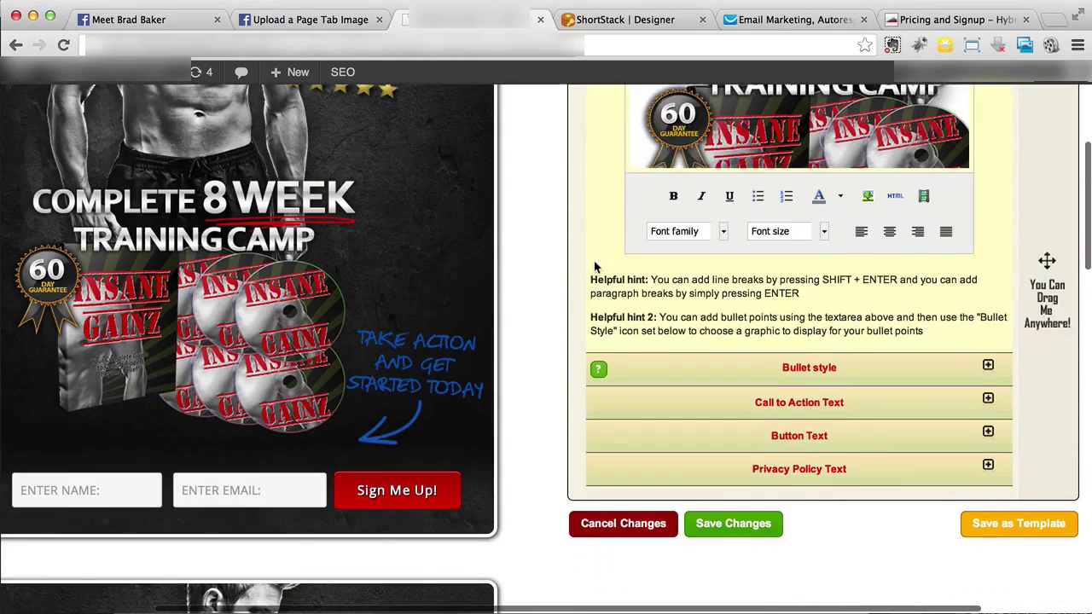
left_click(987, 367)
scroll(986, 369, "down", 3)
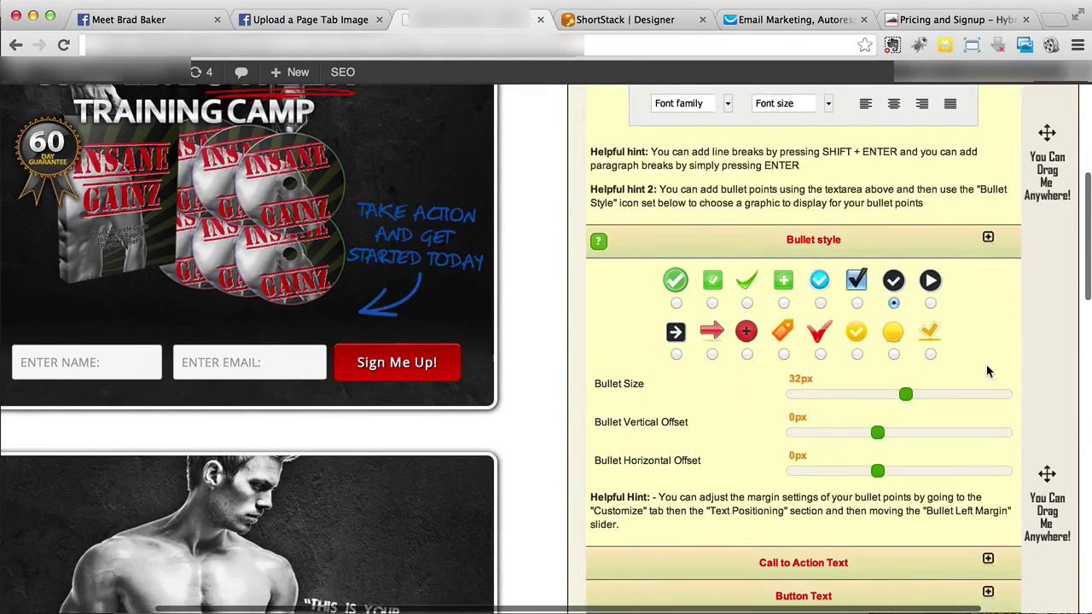
scroll(987, 368, "down", 4)
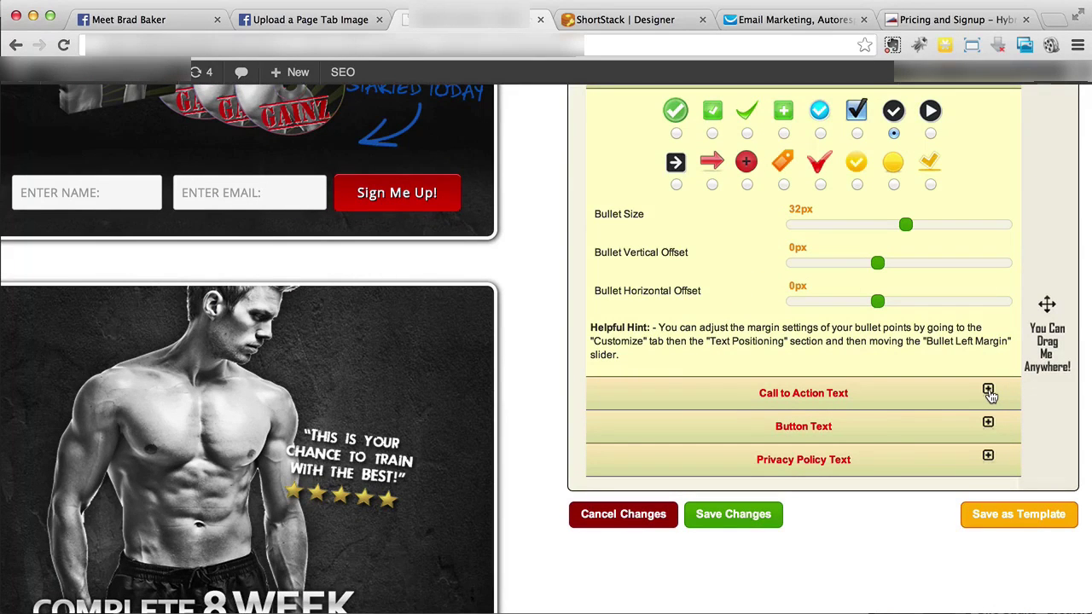
left_click(988, 391)
scroll(864, 381, "down", 2)
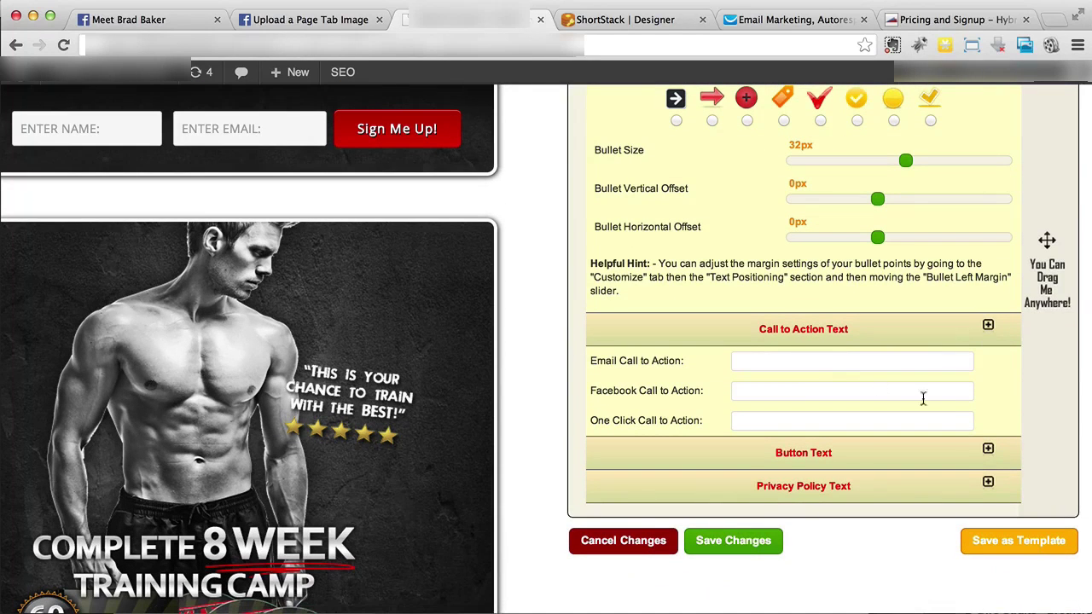
left_click(976, 454)
scroll(977, 450, "down", 4)
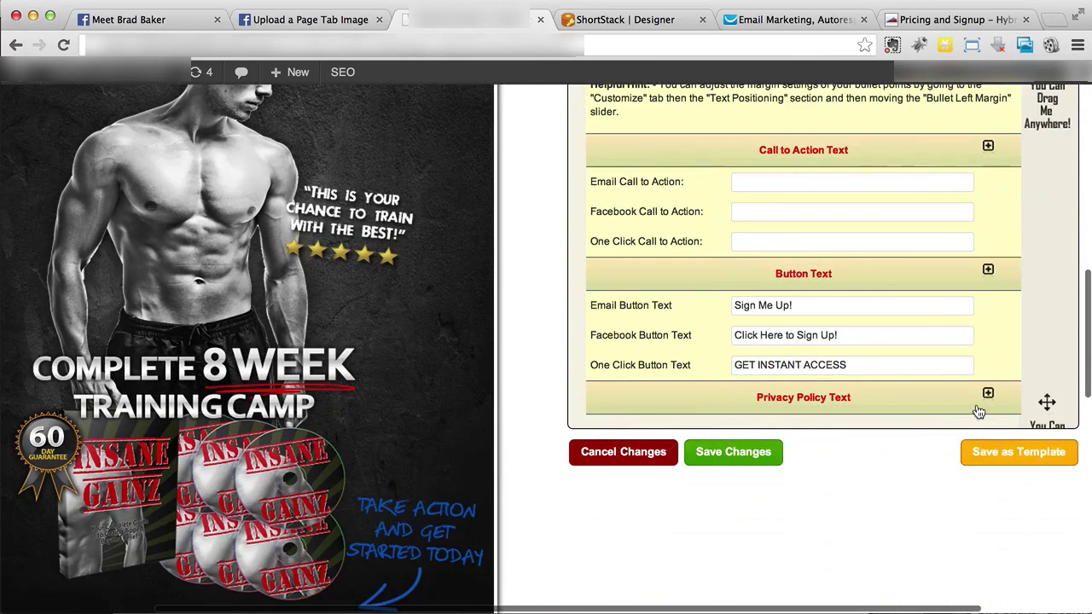
left_click(979, 411)
scroll(790, 251, "up", 4)
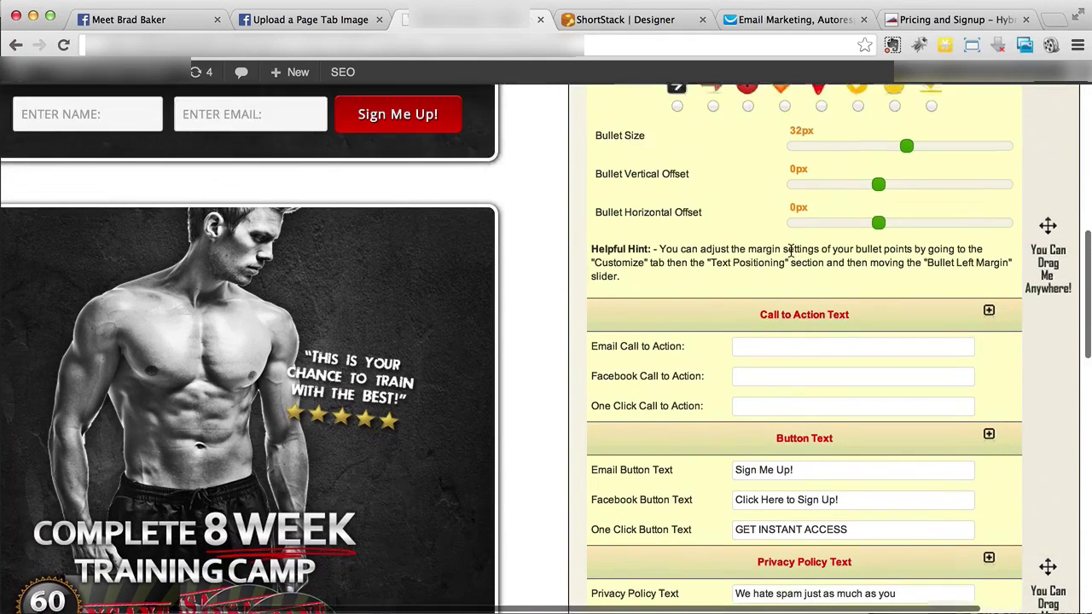
scroll(768, 303, "down", 1)
left_click(768, 303)
Enter 'Enter Your Name & Email Below to Sign Up!' as the email call to action
type("En")
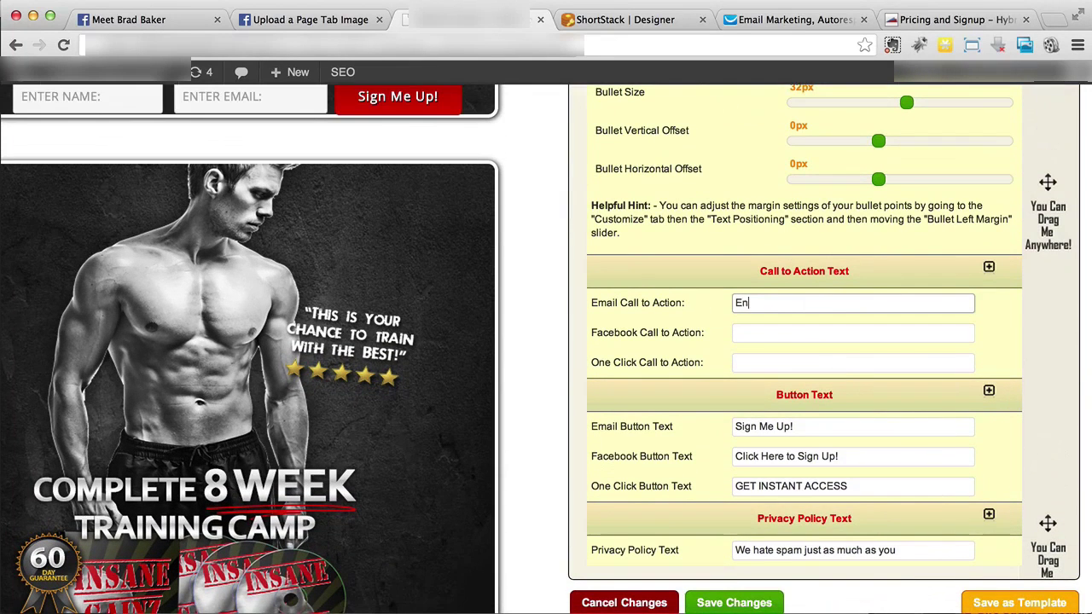
type("ter Your Name & Ema")
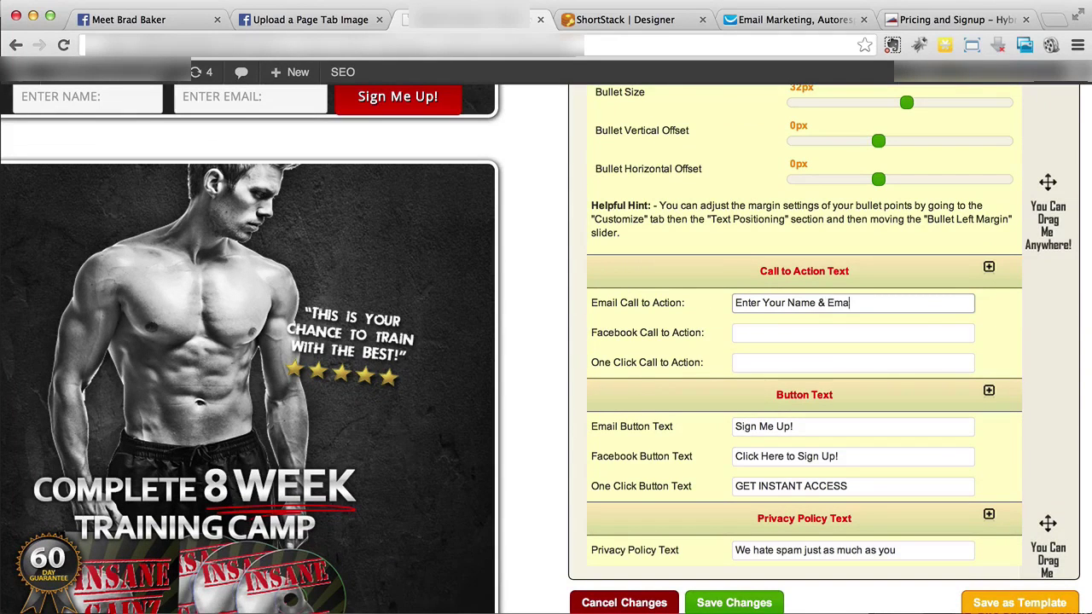
type("il Below to Sign Up!")
scroll(713, 307, "up", 5)
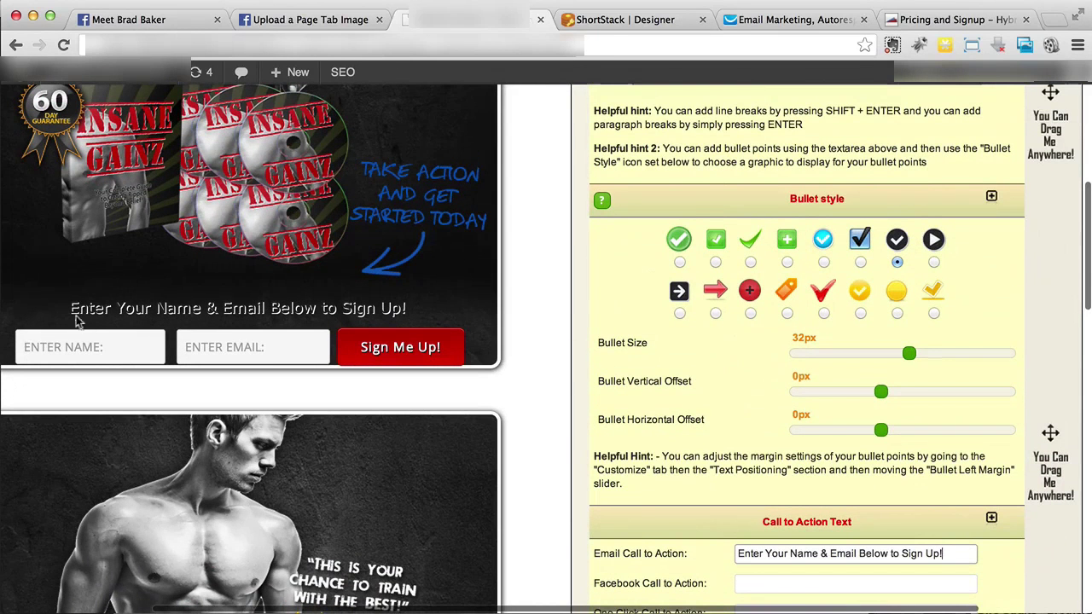
left_click_drag(68, 314, 430, 304)
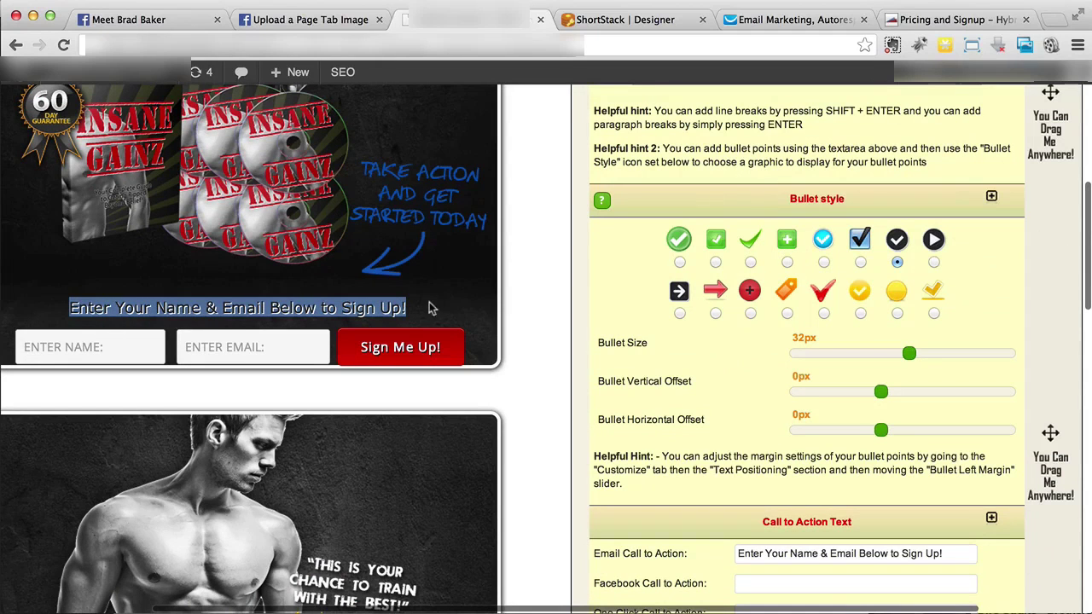
left_click(418, 309)
scroll(820, 324, "down", 3)
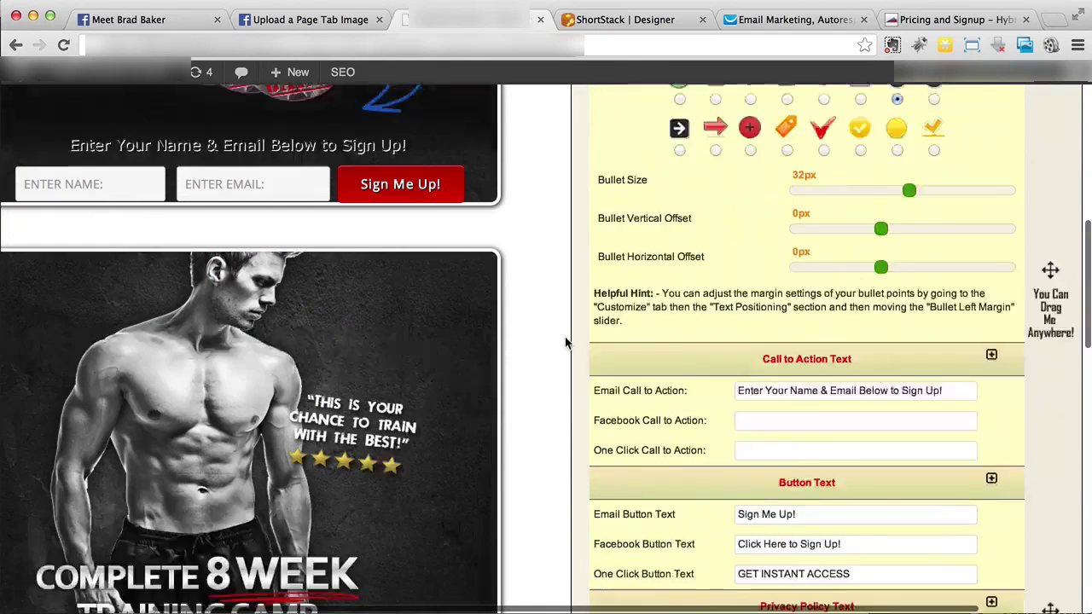
Enter 'Click The Facebook Button to Sign Up!' as the Facebook call to action
left_click(824, 339)
type("Click The Facebook Button to S")
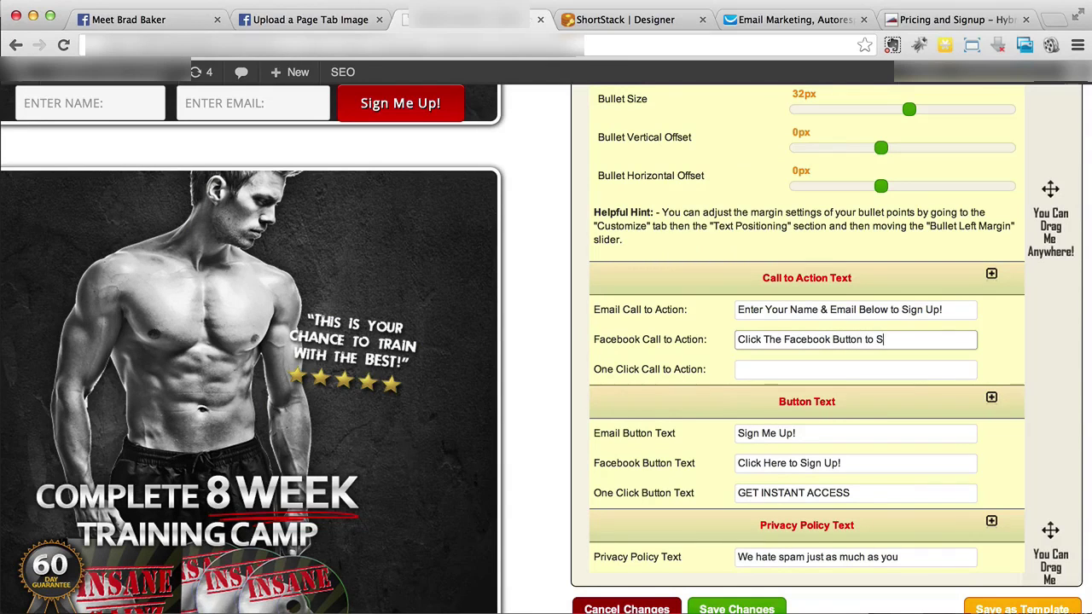
type("ign Up!")
scroll(538, 377, "down", 5)
scroll(538, 377, "down", 2)
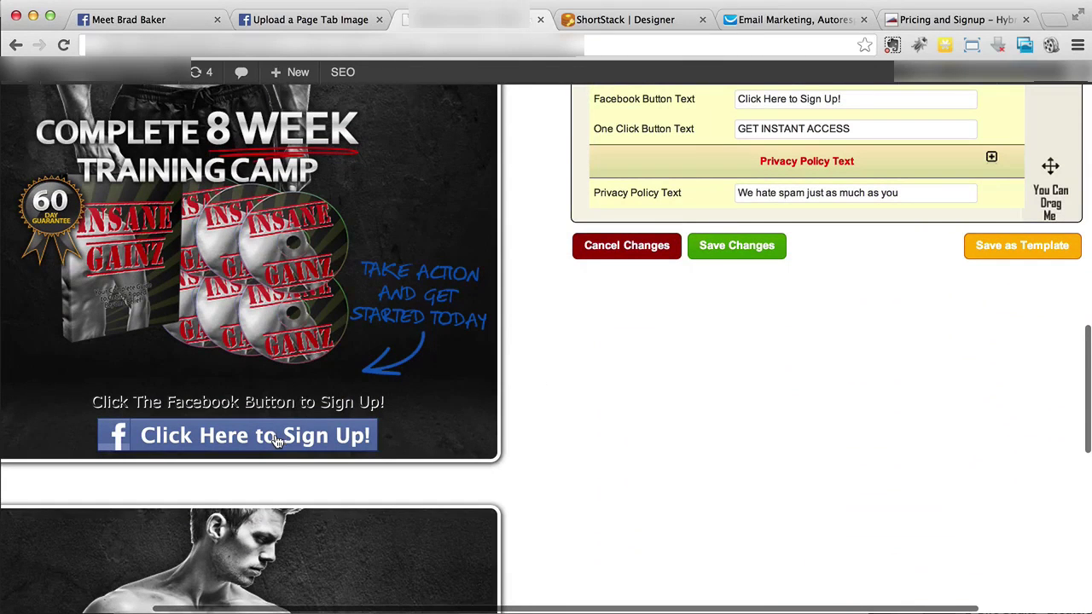
scroll(277, 439, "down", 10)
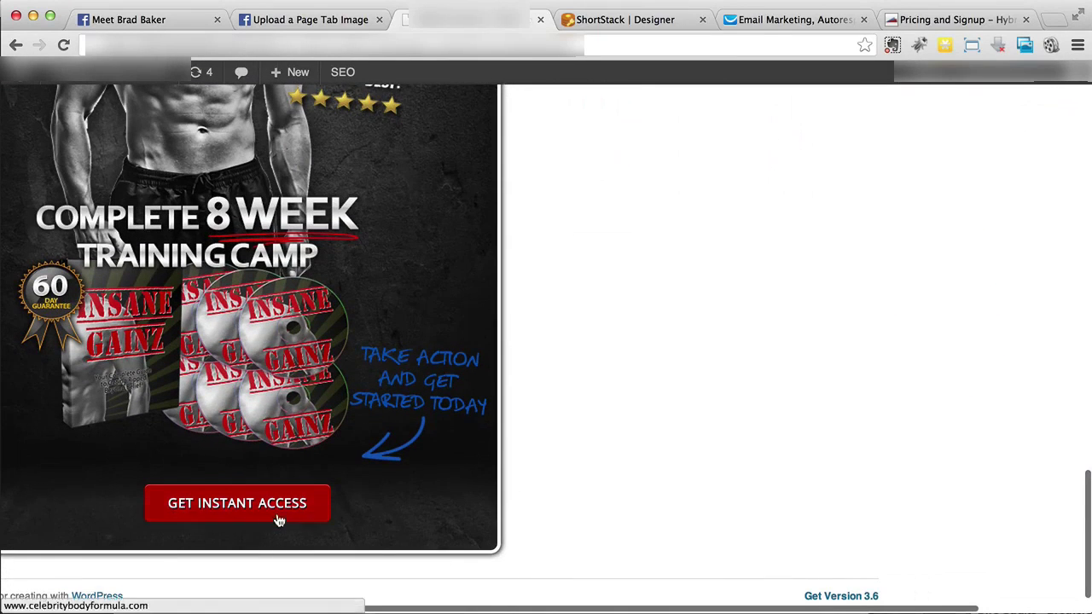
scroll(822, 421, "up", 5)
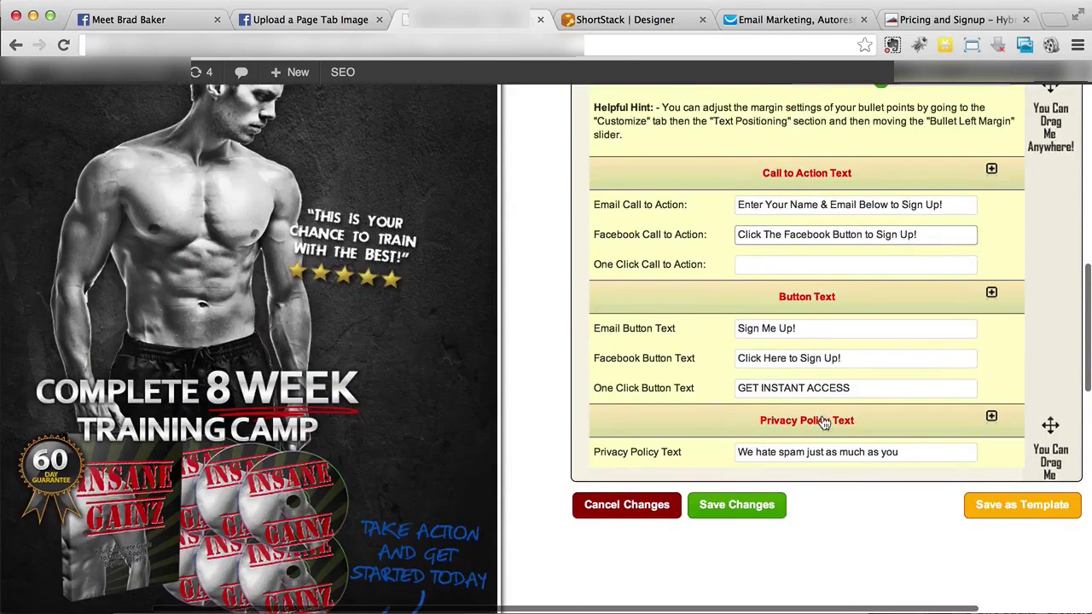
Enter 'Click The Button Below for Instant Access!' as the one-click call to action
left_click(814, 266)
type("C")
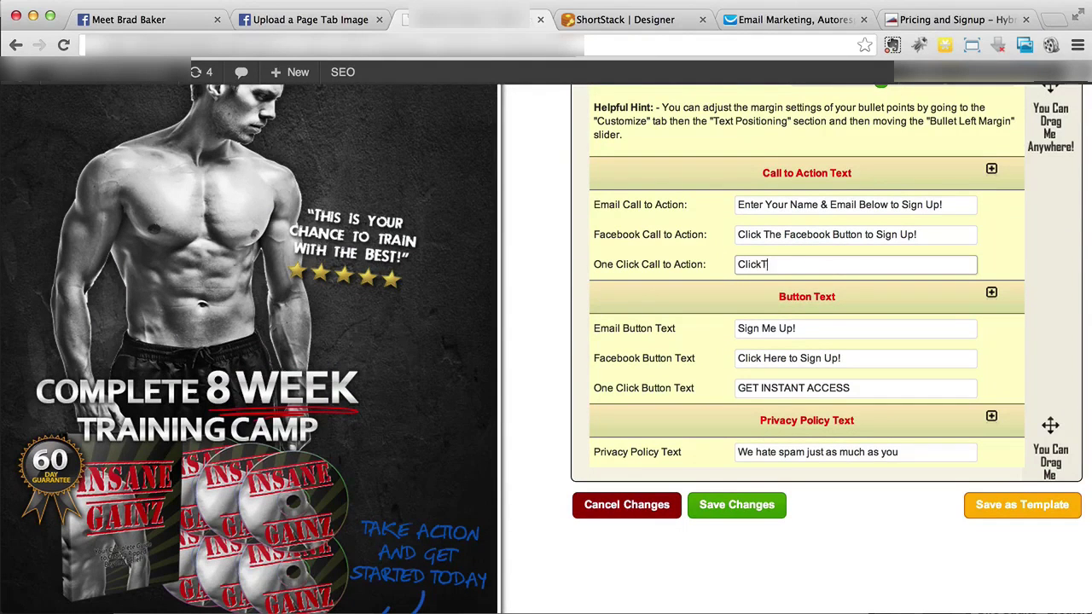
type("lick The Button Below for Instant Access!")
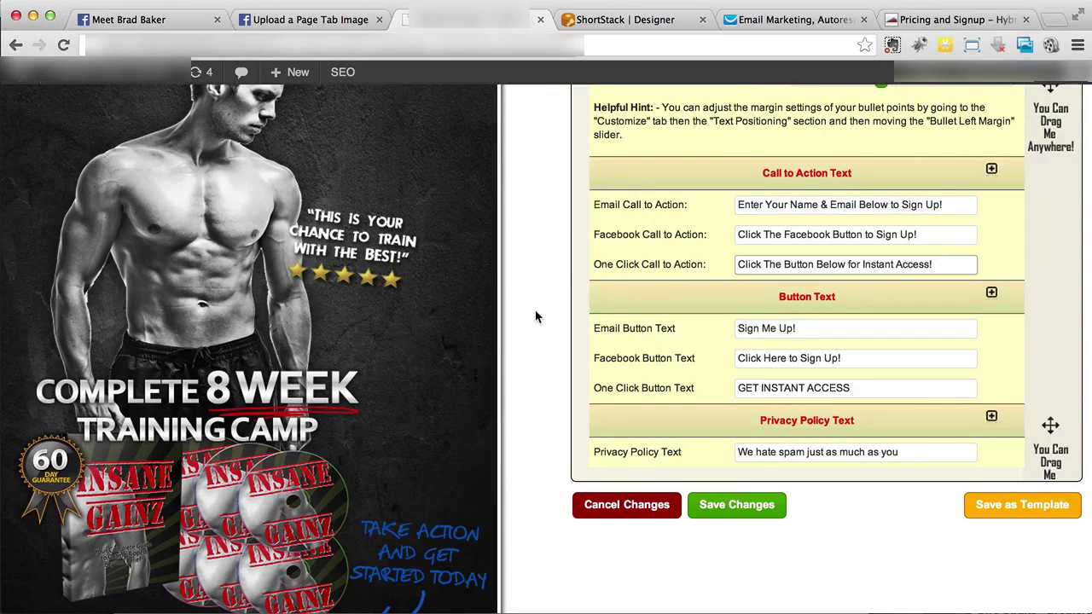
scroll(534, 311, "up", 5)
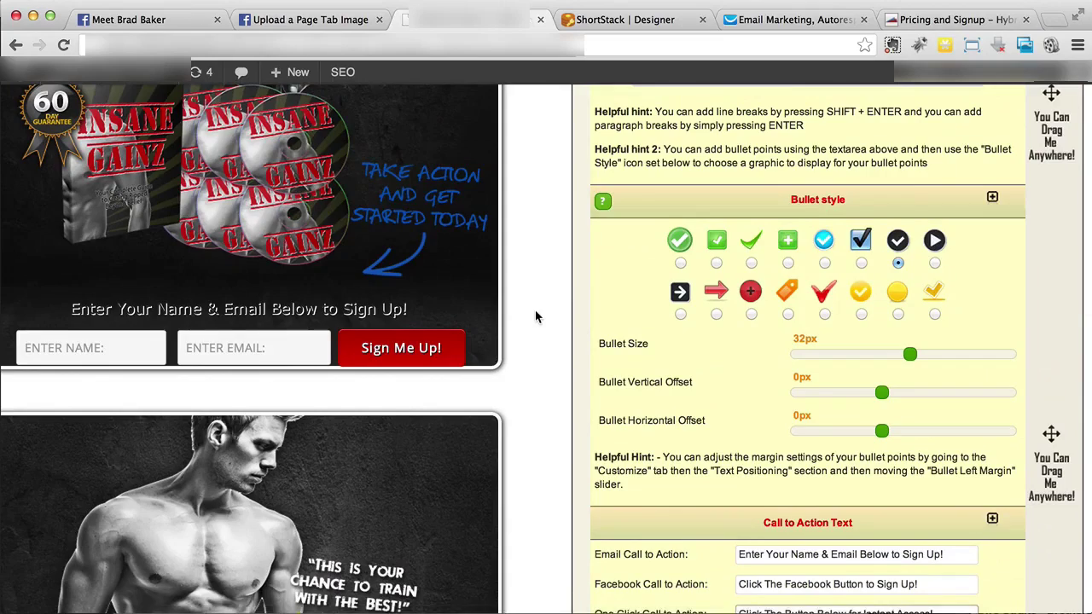
scroll(535, 317, "down", 7)
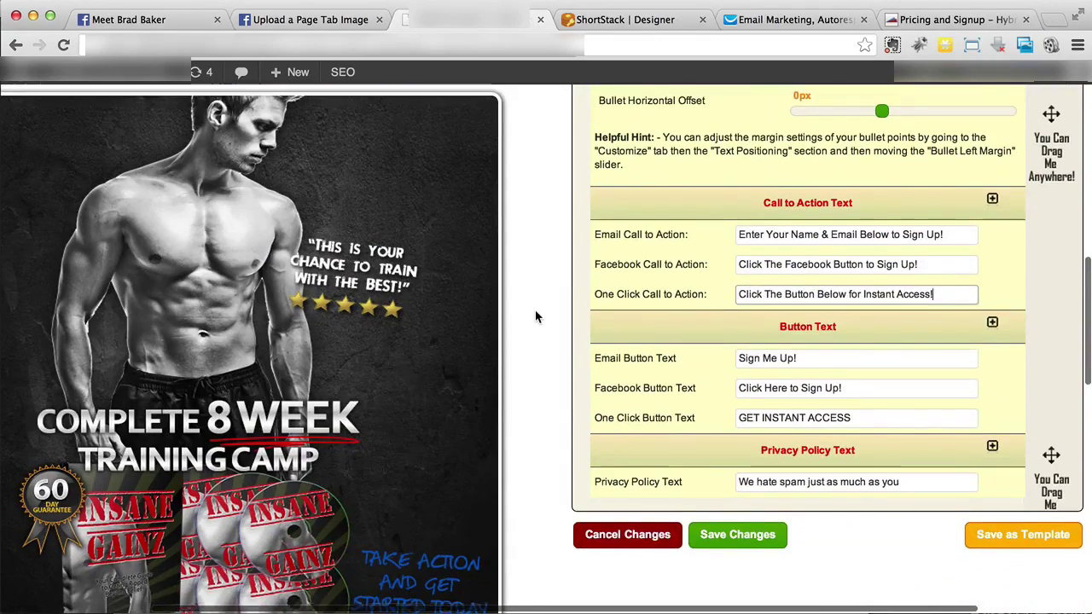
scroll(536, 318, "down", 2)
scroll(536, 318, "up", 7)
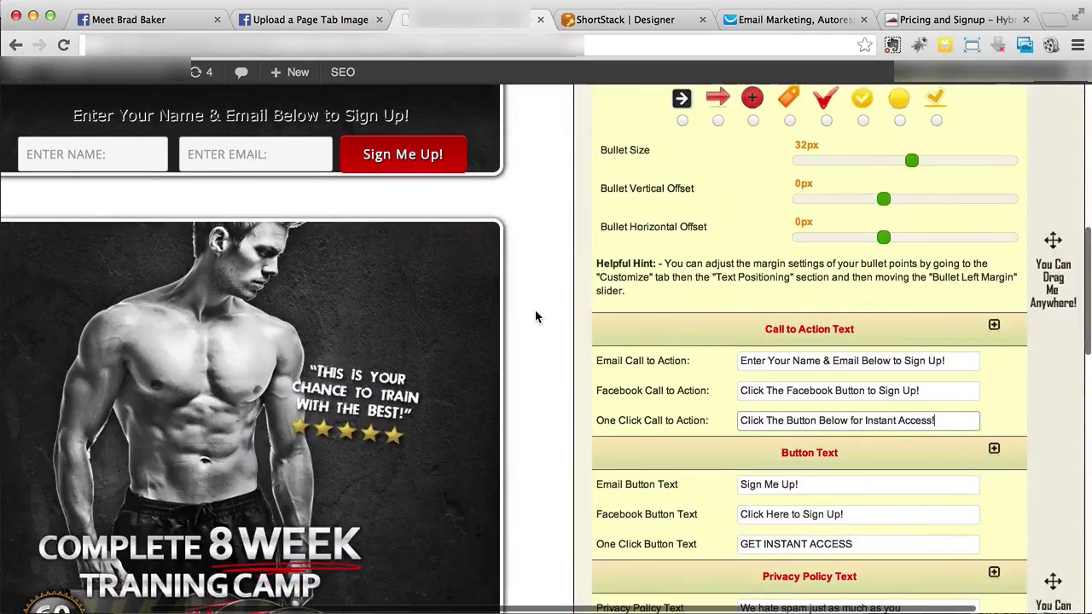
scroll(536, 318, "up", 3)
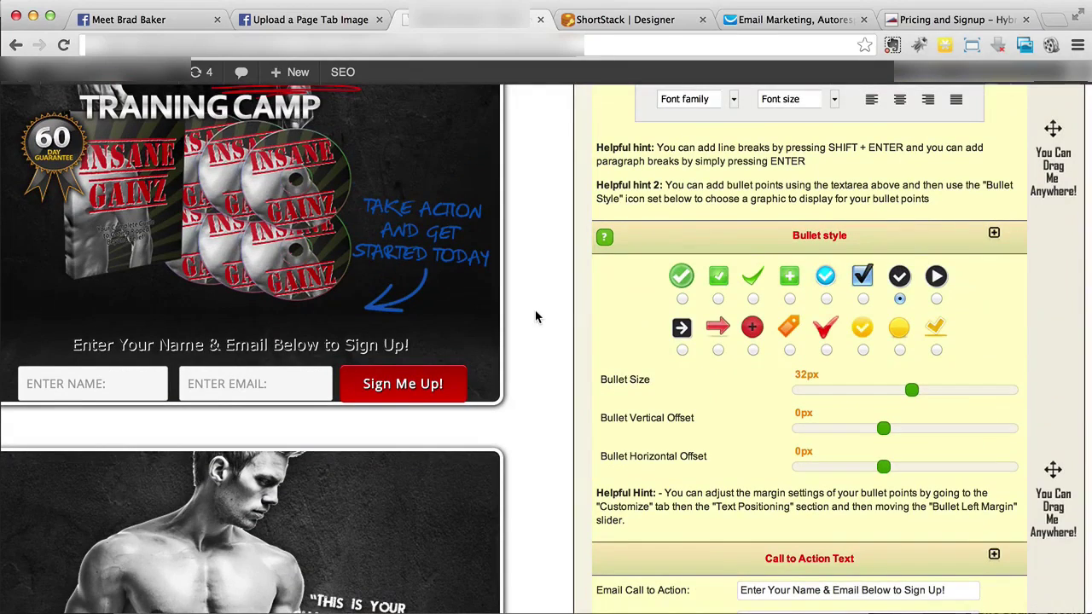
scroll(536, 317, "up", 1)
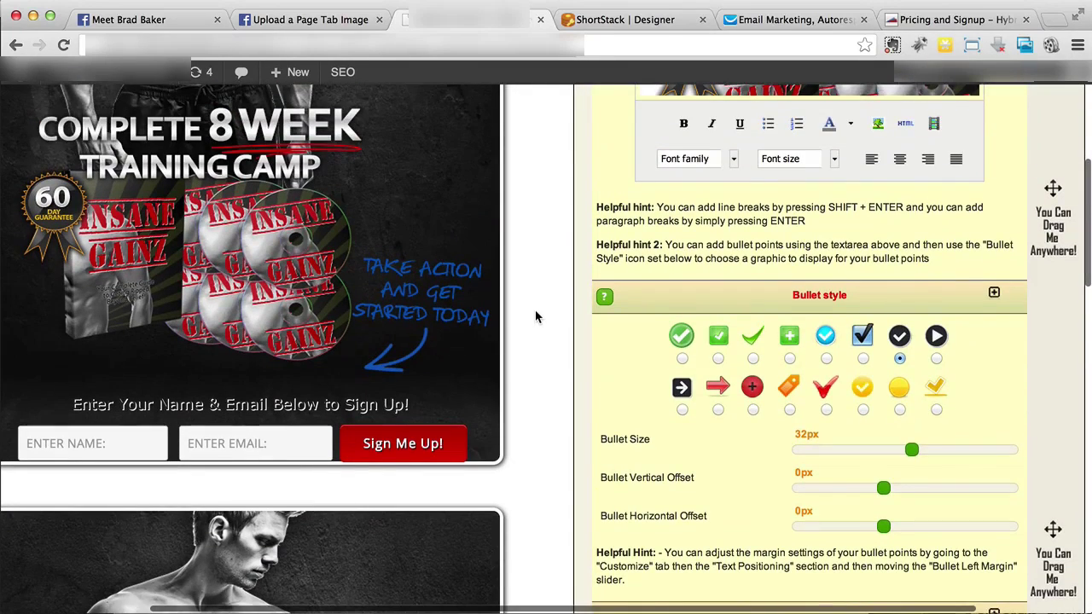
scroll(536, 317, "down", 8)
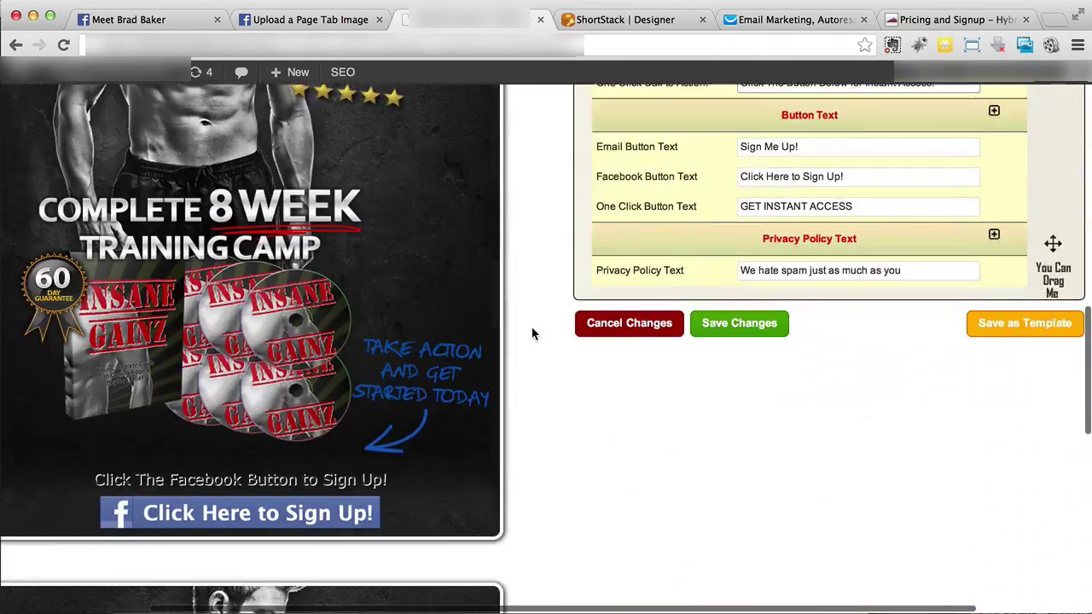
scroll(532, 334, "up", 7)
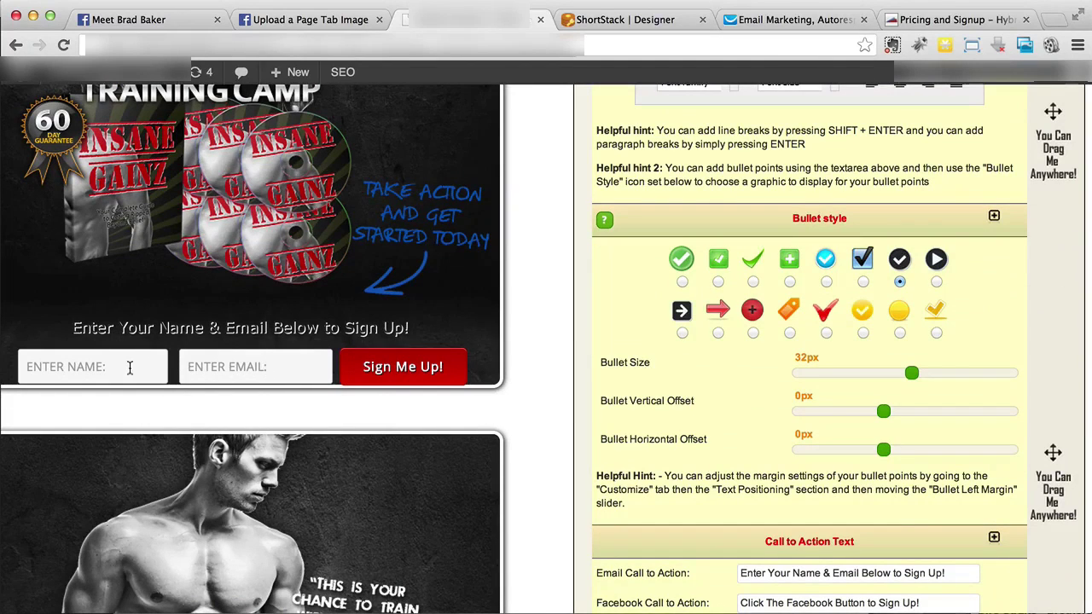
Scroll the live preview to review all three opt-in forms and their button texts
scroll(129, 367, "down", 6)
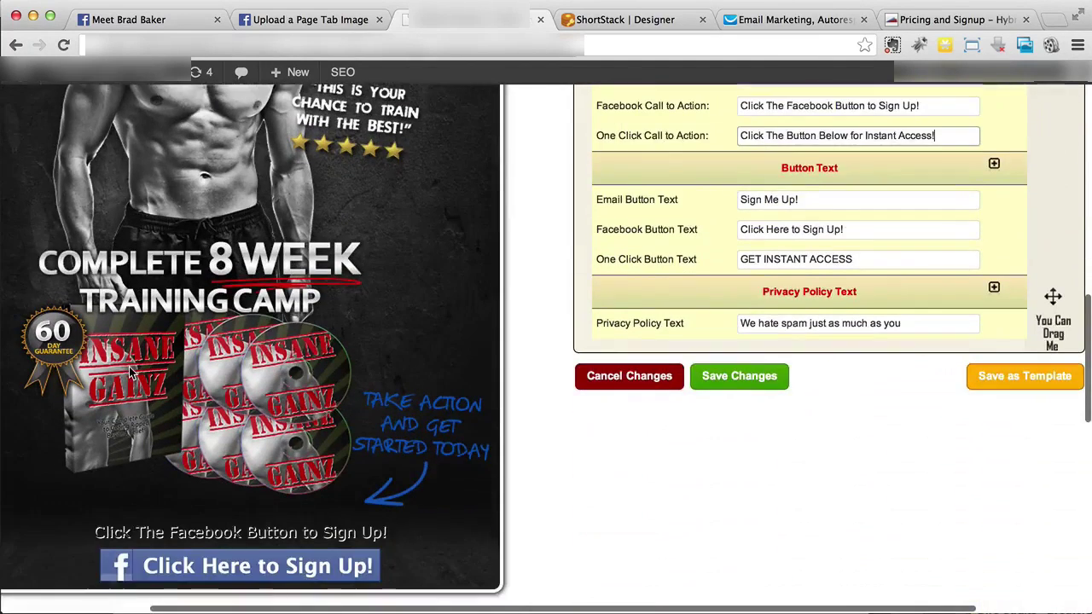
scroll(132, 372, "down", 2)
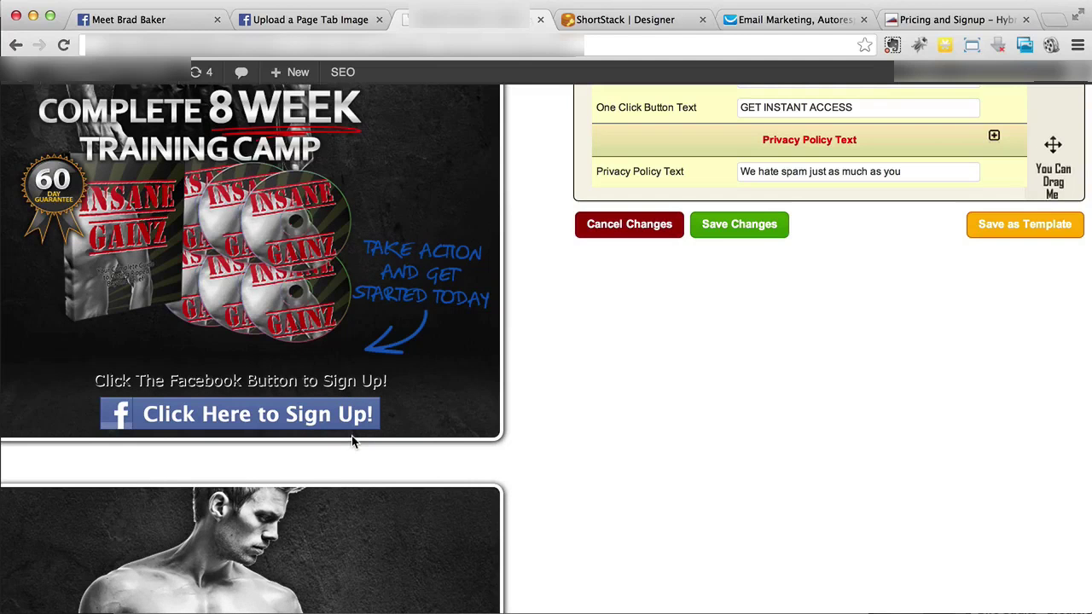
scroll(414, 407, "down", 7)
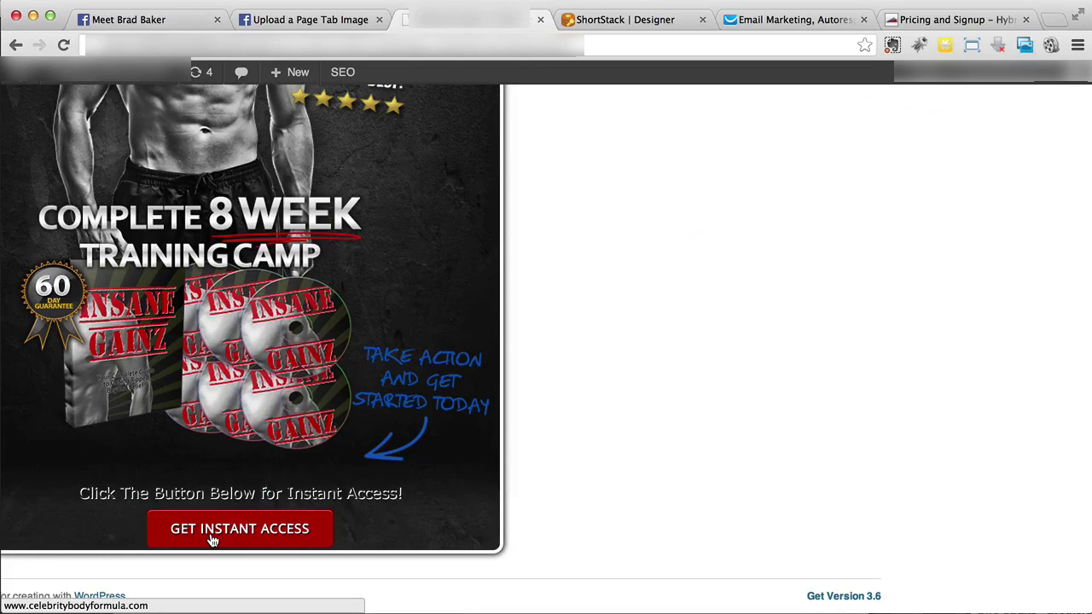
scroll(583, 472, "up", 5)
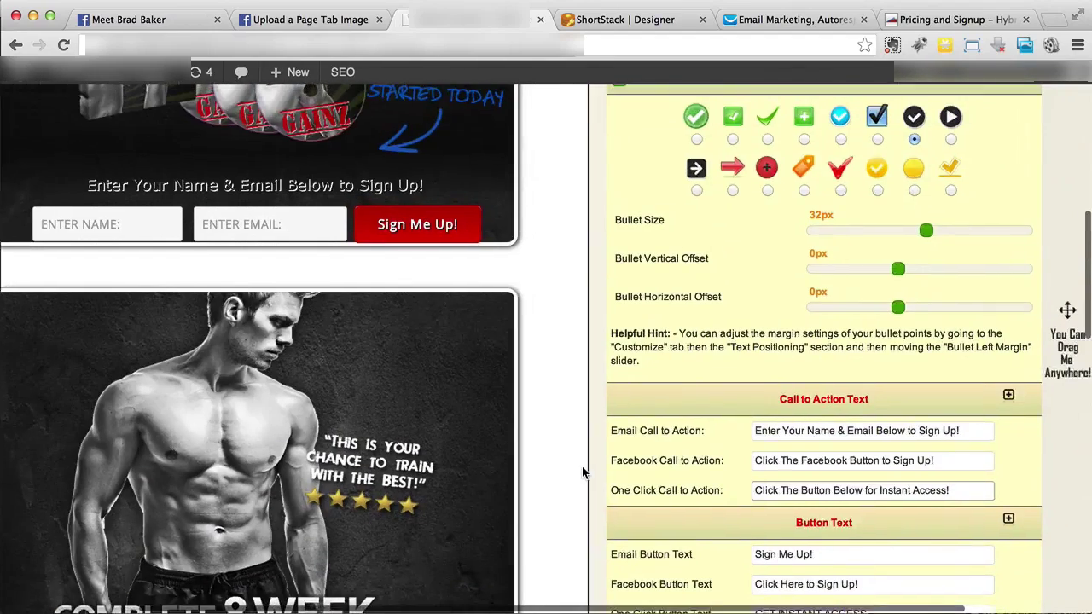
scroll(583, 472, "right", 3)
scroll(584, 473, "up", 4)
scroll(582, 471, "up", 6)
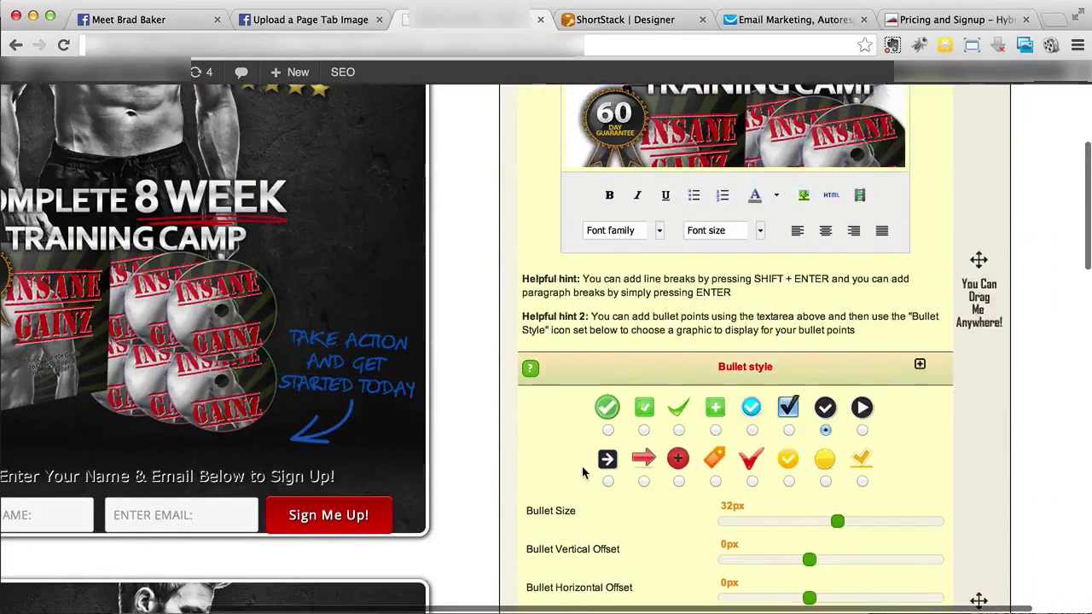
scroll(582, 471, "down", 2)
scroll(581, 471, "up", 2)
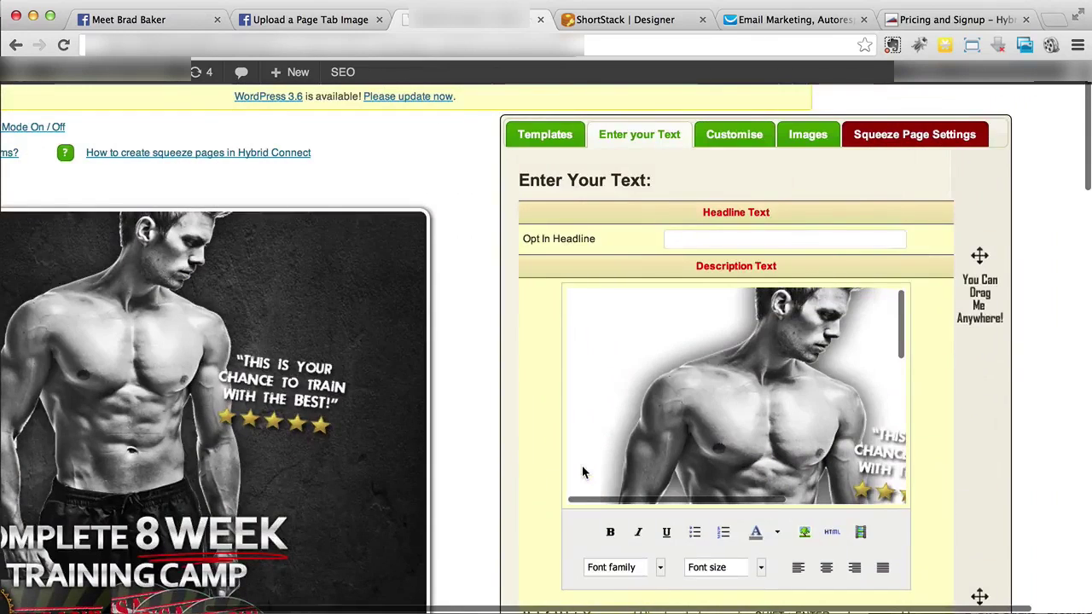
Open the Customise settings and set the opt-in box width to 612px
left_click(739, 137)
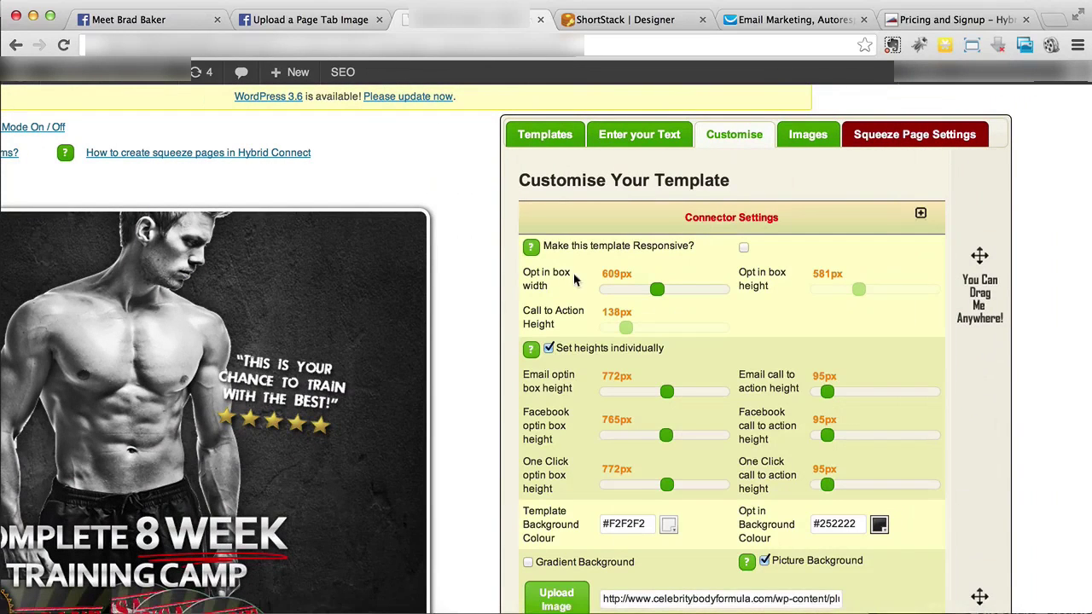
scroll(477, 315, "left", 2)
scroll(477, 315, "left", 2)
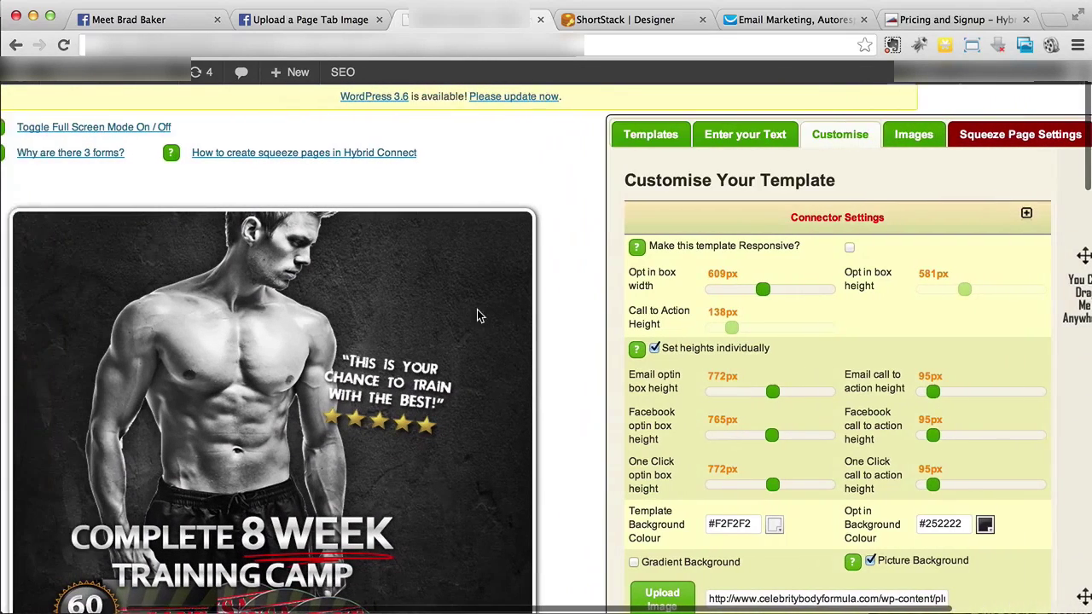
scroll(477, 315, "down", 2)
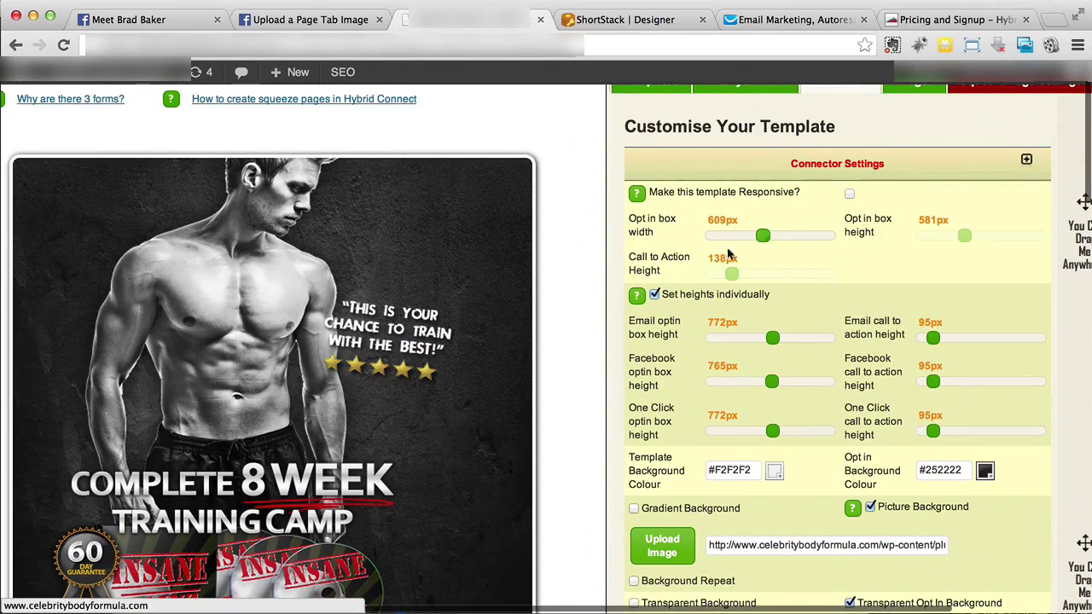
scroll(549, 322, "down", 5)
scroll(549, 322, "up", 3)
mouse_move(763, 137)
left_mouse_down()
mouse_move(749, 141)
mouse_move(761, 142)
left_mouse_up()
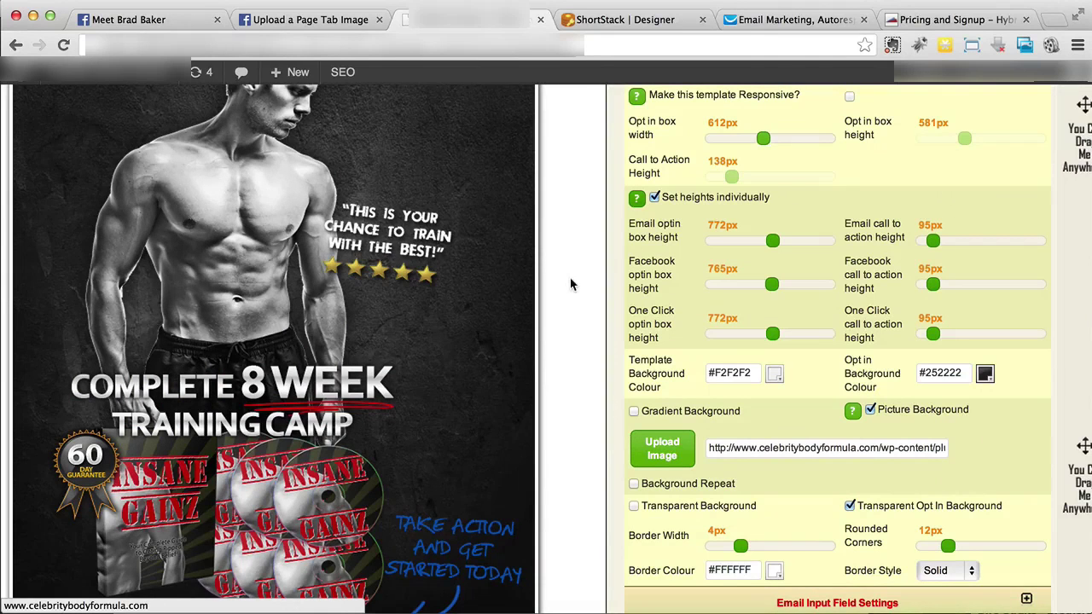
Adjust the email opt-in box height slider until it reads 770px
scroll(571, 285, "up", 2)
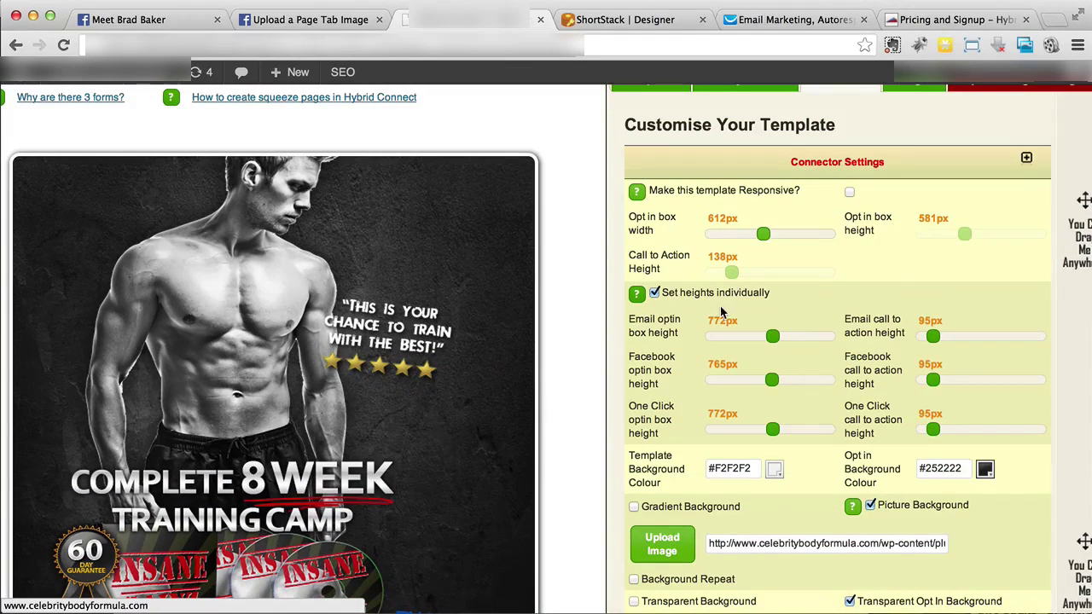
scroll(727, 267, "down", 4)
scroll(727, 268, "up", 2)
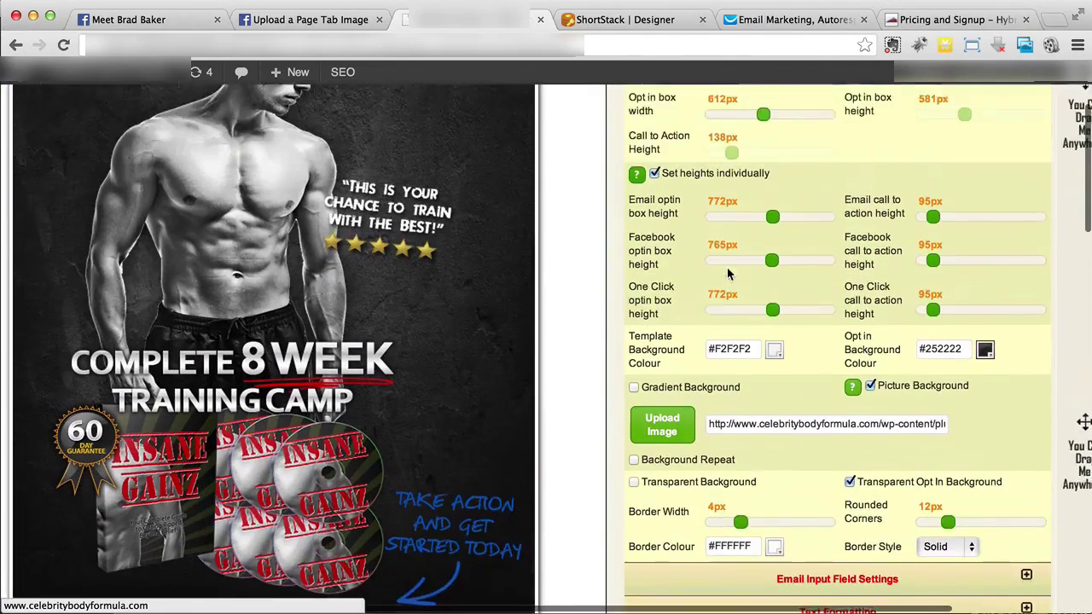
scroll(727, 268, "down", 3)
scroll(728, 273, "down", 1)
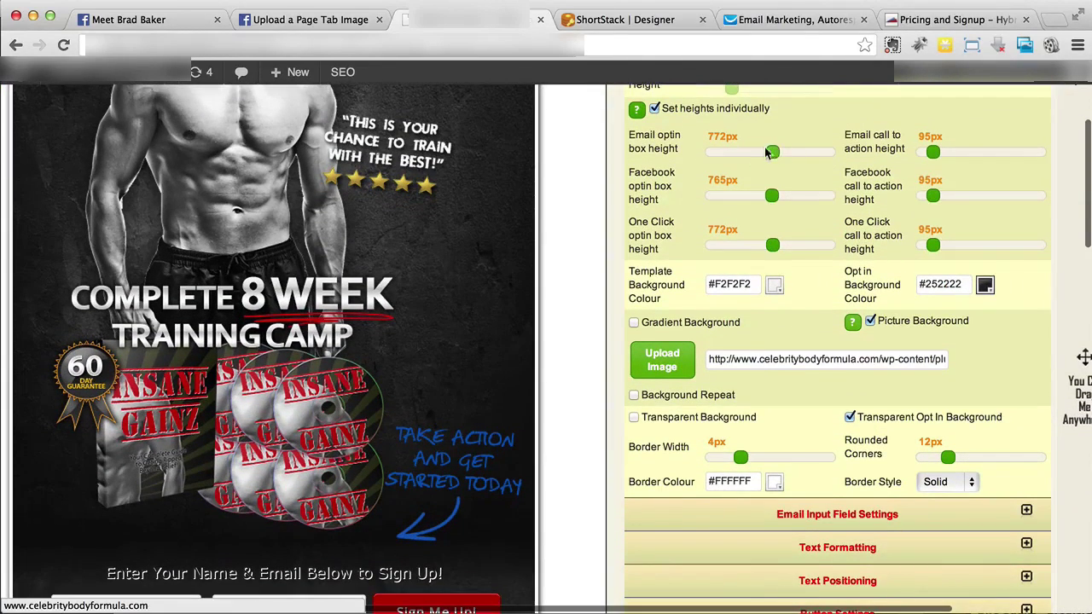
left_click_drag(773, 153, 775, 152)
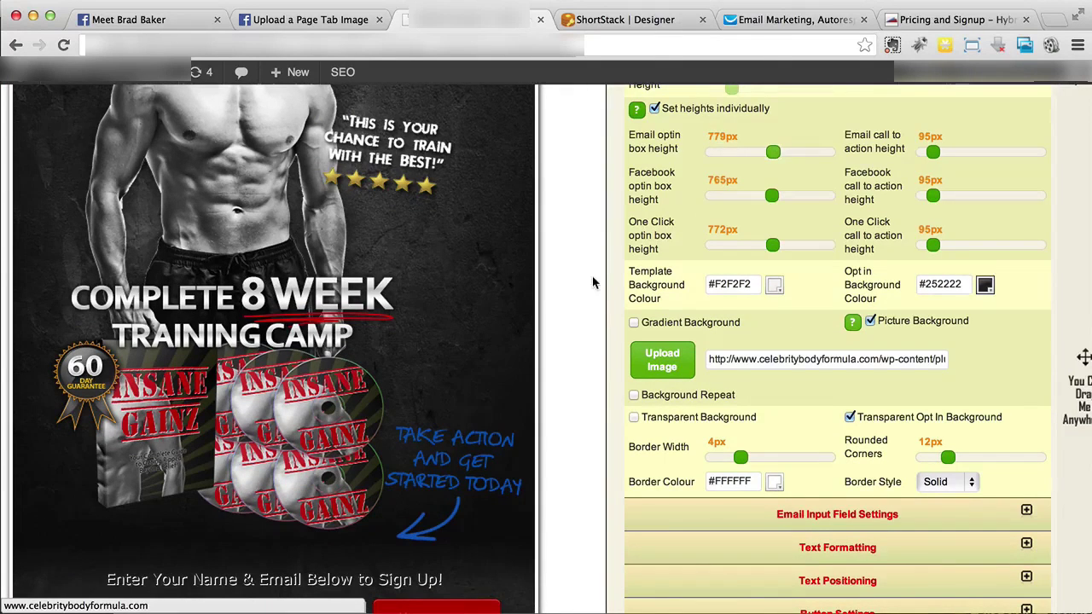
scroll(594, 282, "down", 3)
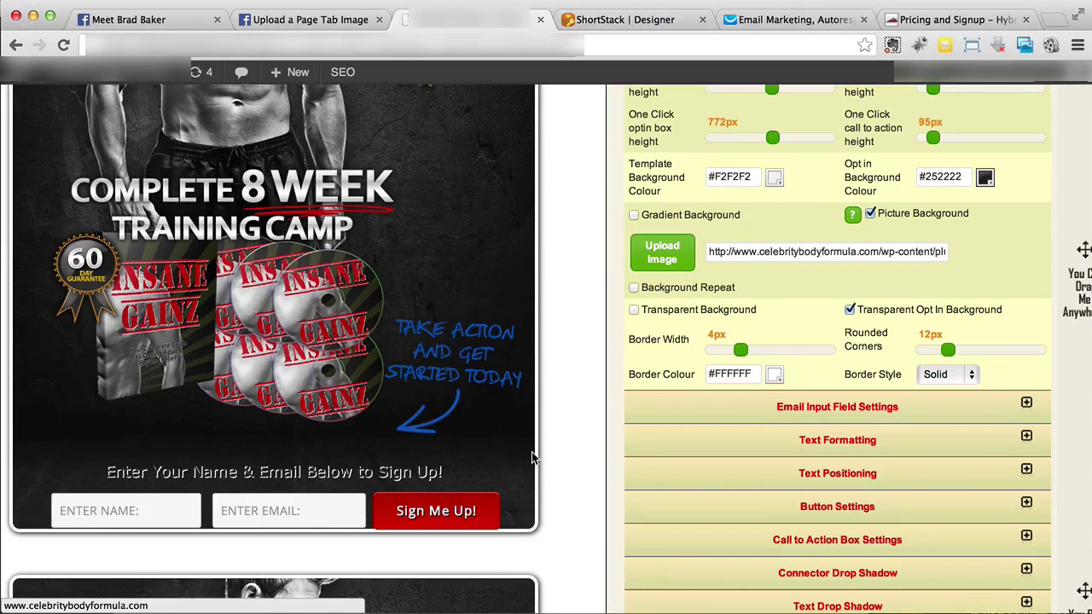
scroll(531, 459, "down", 10)
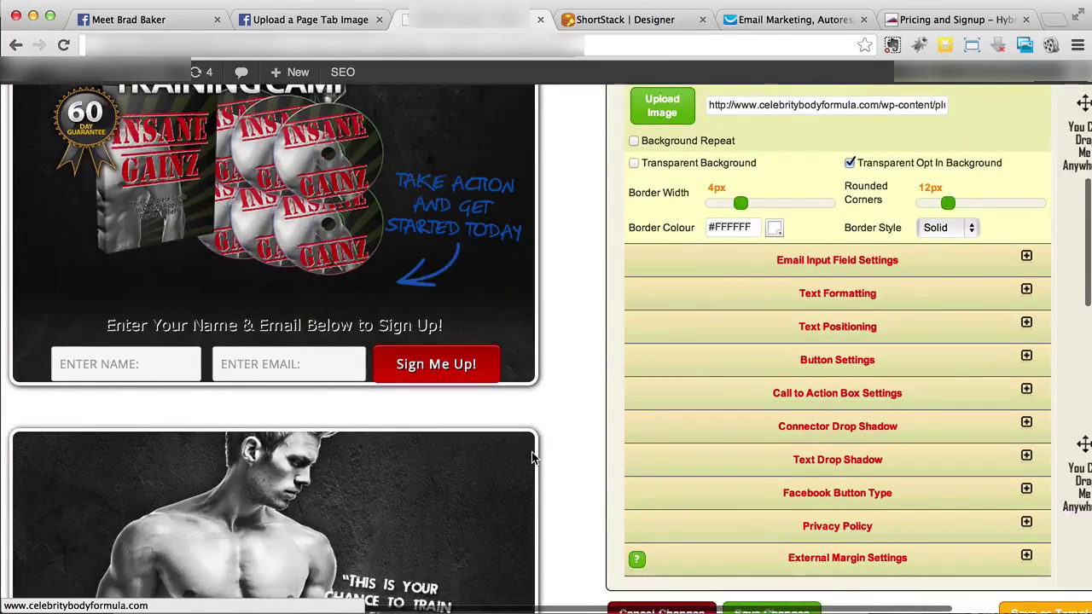
scroll(532, 458, "down", 3)
scroll(532, 458, "up", 10)
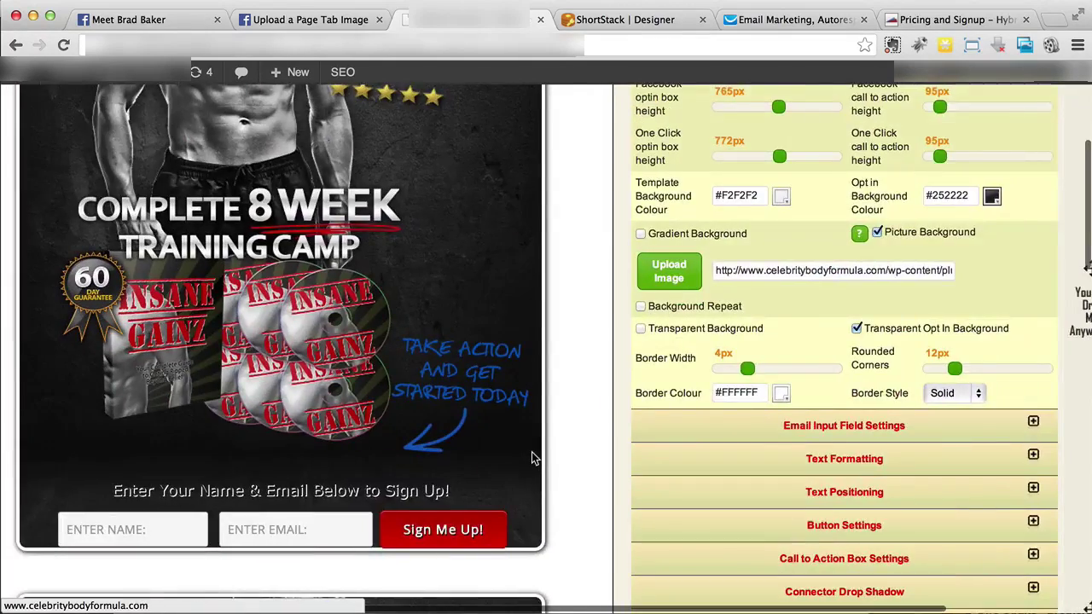
scroll(532, 459, "up", 1)
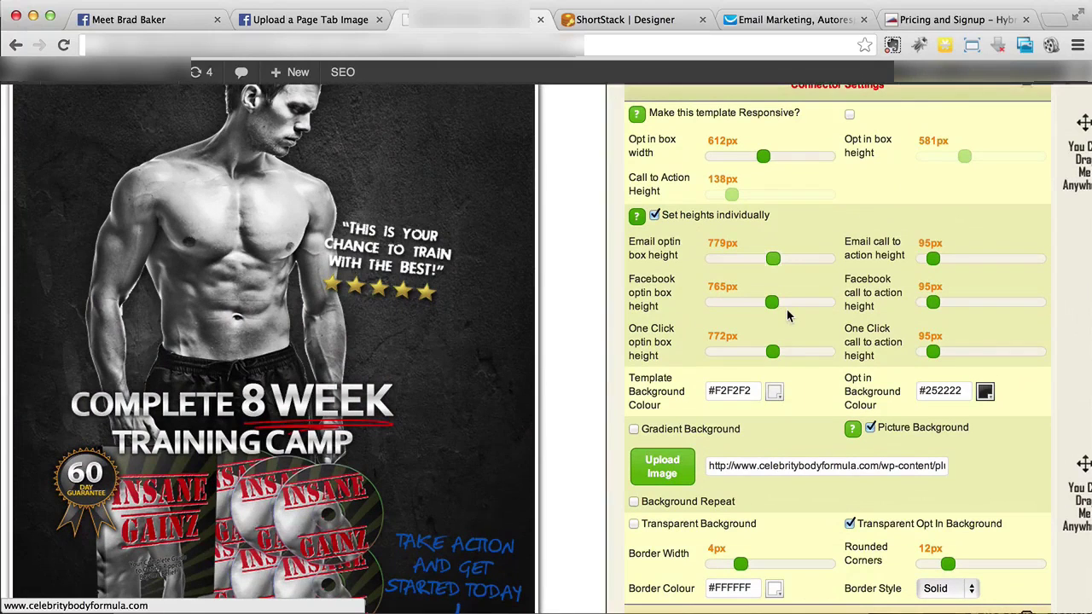
scroll(767, 309, "down", 3)
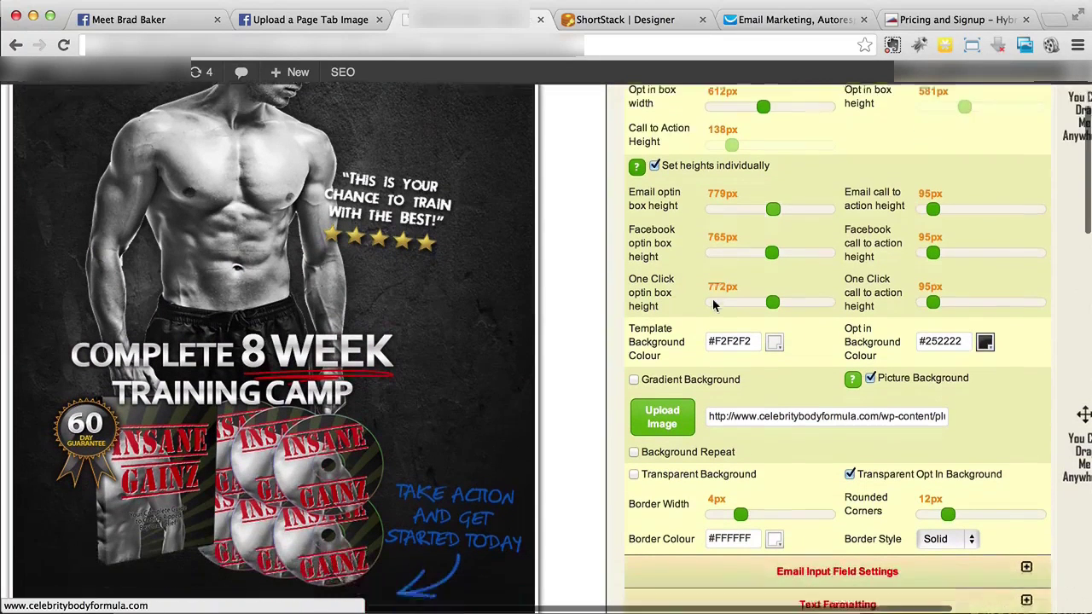
left_click_drag(770, 181, 766, 182)
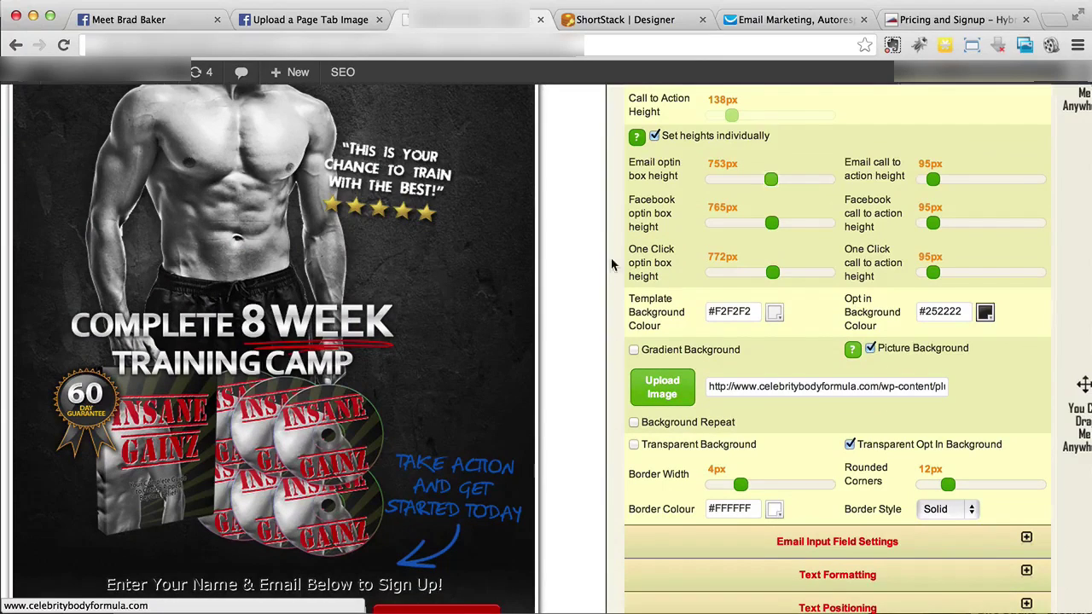
scroll(589, 290, "down", 2)
scroll(676, 277, "up", 2)
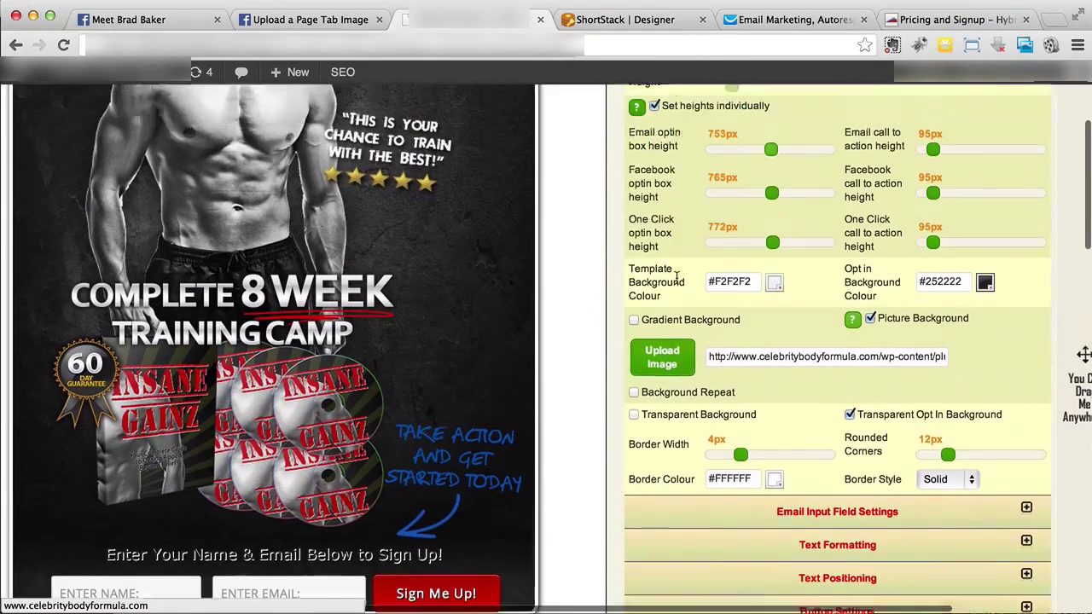
scroll(691, 270, "down", 2)
left_click_drag(768, 128, 768, 128)
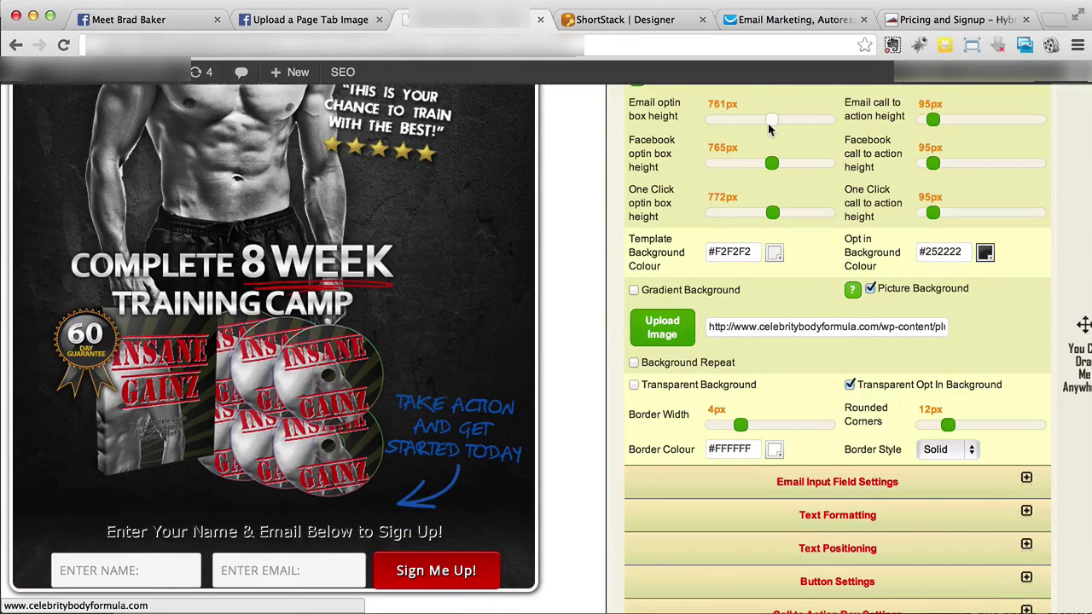
left_click_drag(768, 123, 771, 120)
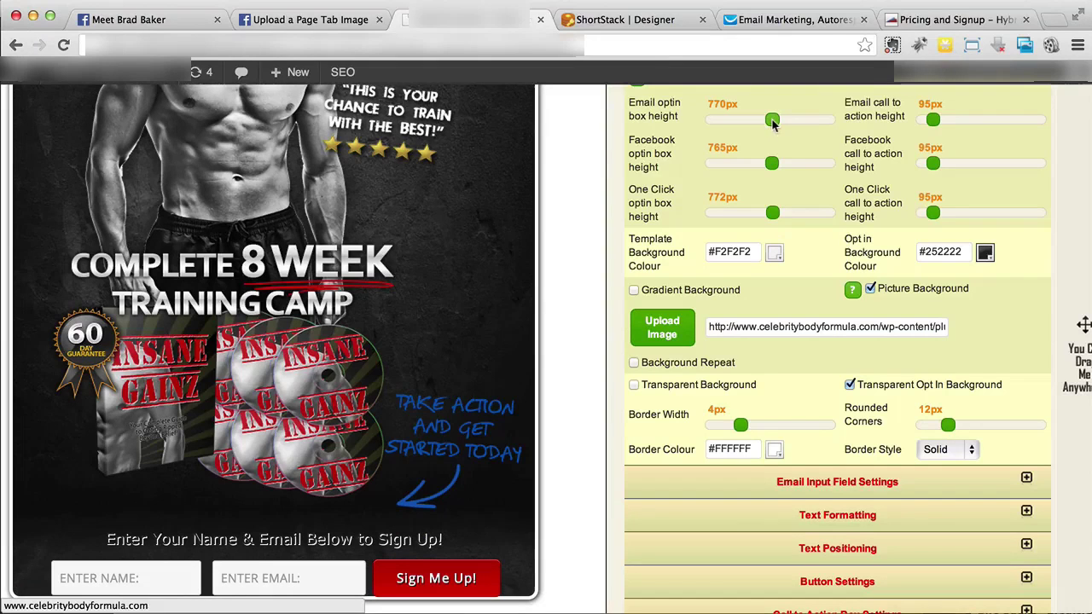
Make the opt-in template responsive
scroll(838, 249, "up", 3)
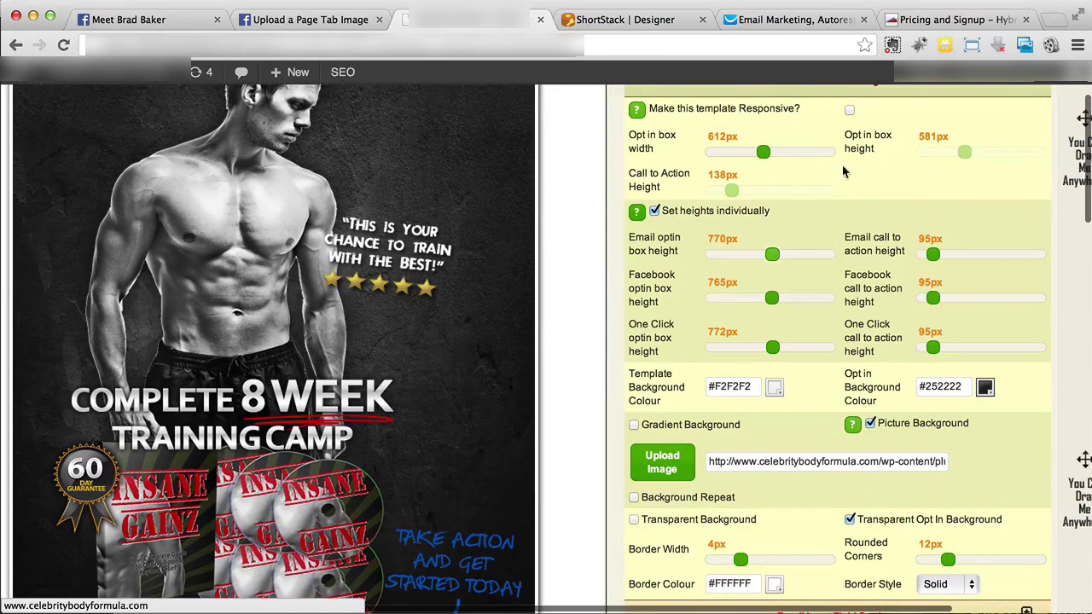
scroll(466, 395, "down", 4)
scroll(466, 395, "up", 5)
left_click(850, 126)
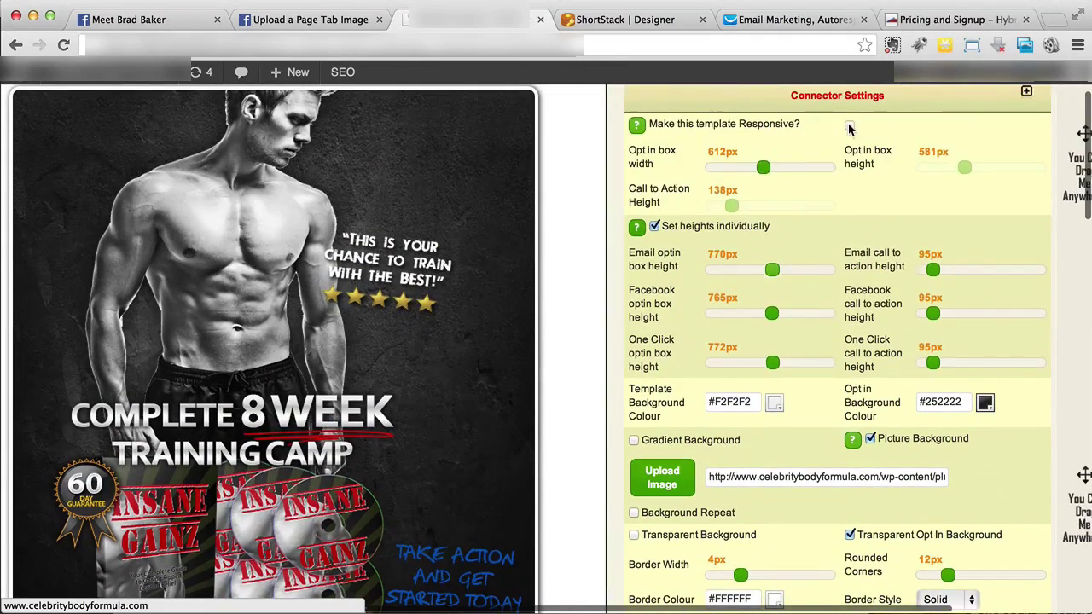
Widen the responsive opt-in preview to about 618px
scroll(853, 188, "down", 2)
scroll(915, 154, "up", 2)
left_click_drag(918, 169, 958, 174)
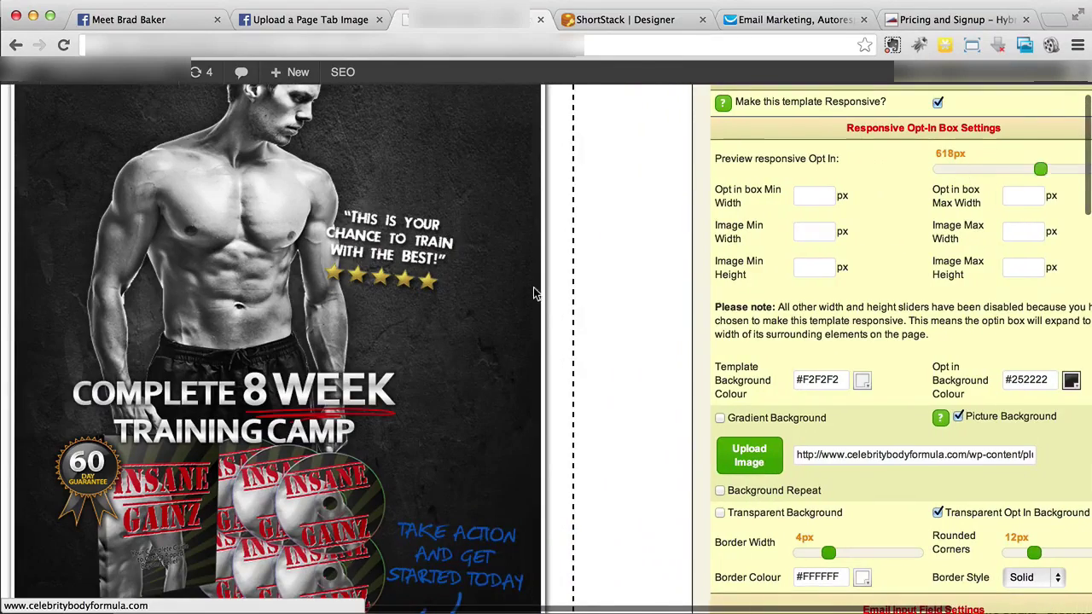
scroll(533, 292, "down", 5)
scroll(533, 293, "up", 6)
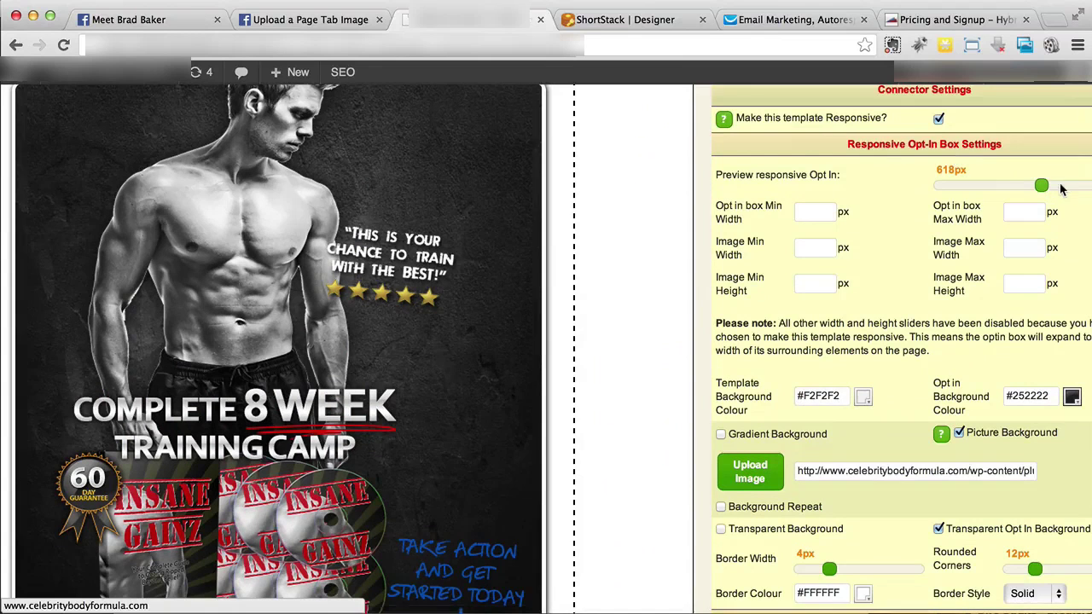
mouse_move(1048, 188)
left_mouse_down()
mouse_move(1068, 186)
mouse_move(1049, 189)
left_mouse_up()
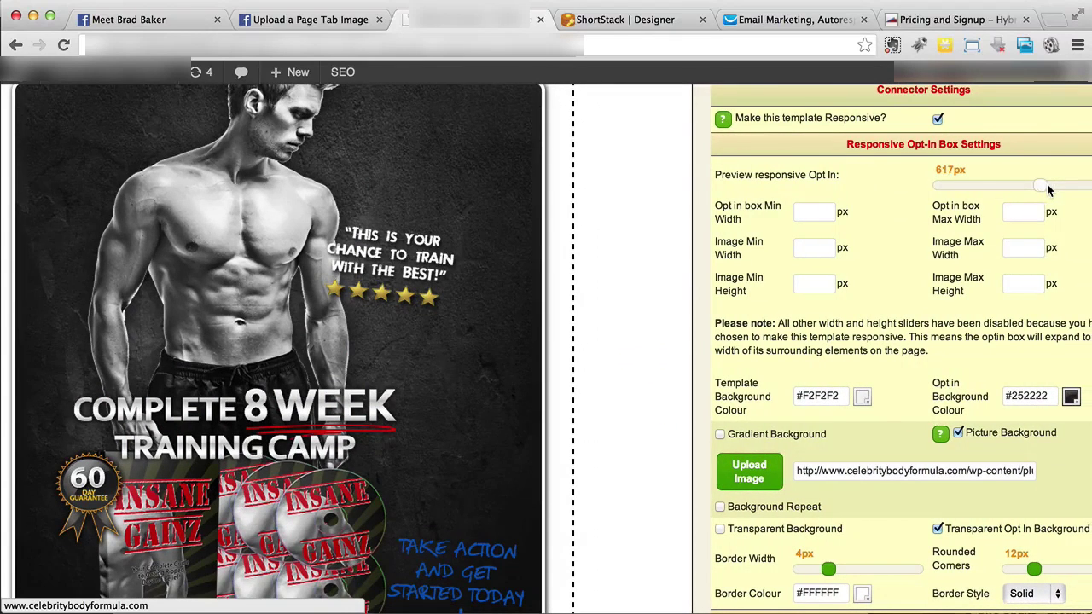
Check the Privacy Policy options, then bring up the Upload / Edit Images settings
scroll(639, 367, "down", 5)
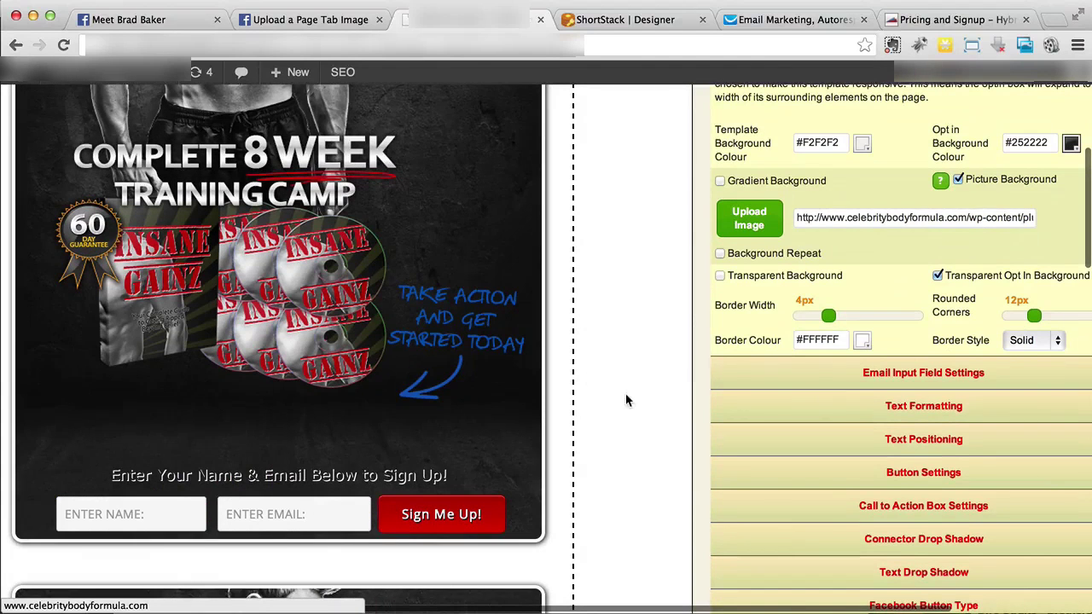
scroll(627, 401, "down", 3)
scroll(627, 400, "right", 4)
scroll(628, 402, "down", 3)
scroll(628, 402, "up", 11)
scroll(628, 402, "down", 7)
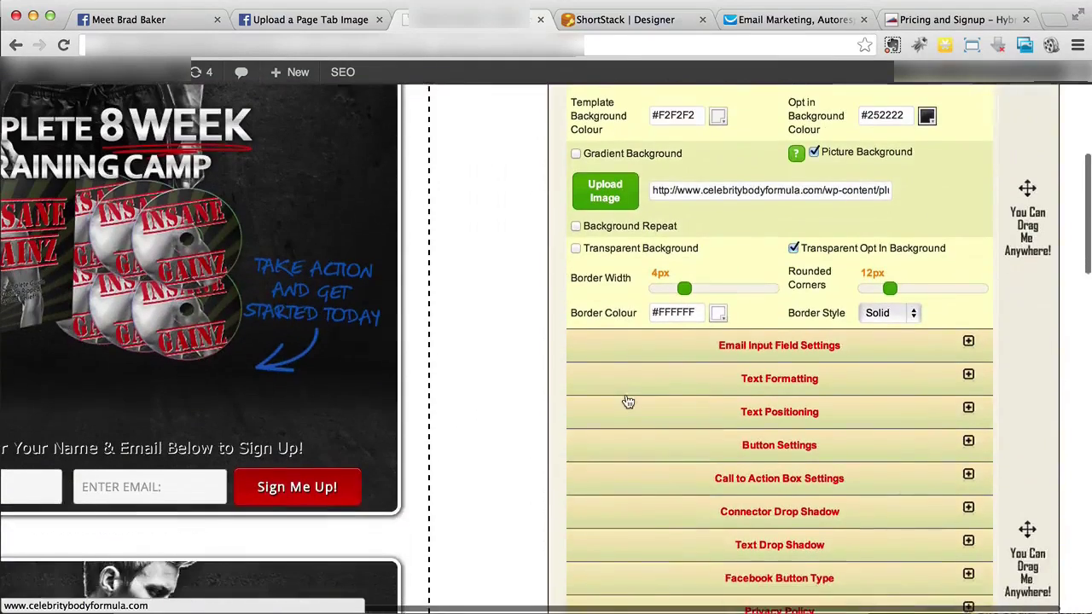
scroll(628, 402, "down", 4)
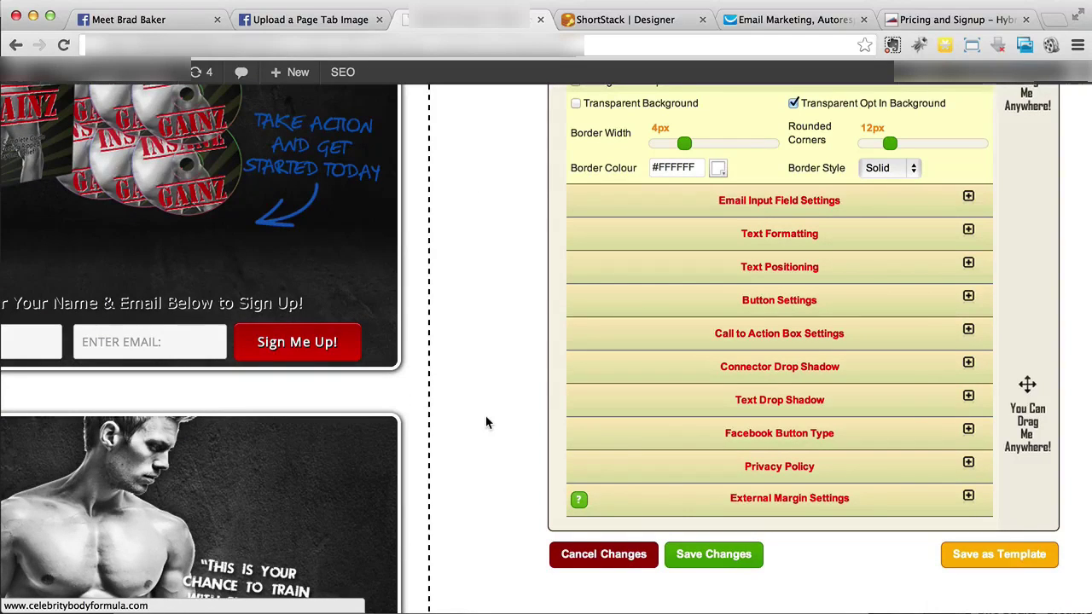
left_click(926, 471)
scroll(816, 468, "down", 3)
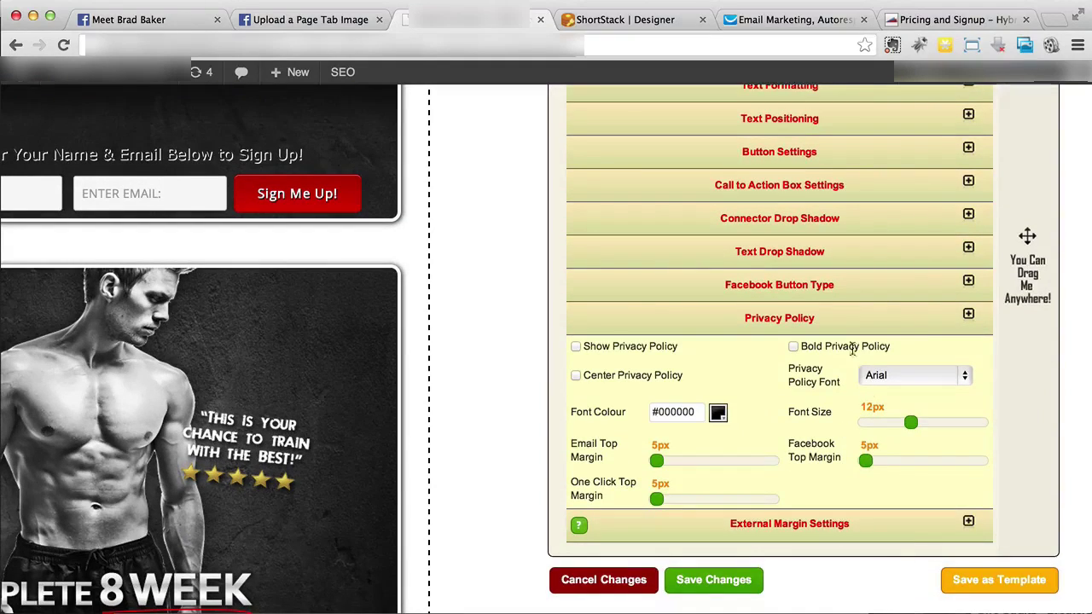
left_click(849, 318)
scroll(847, 311, "up", 10)
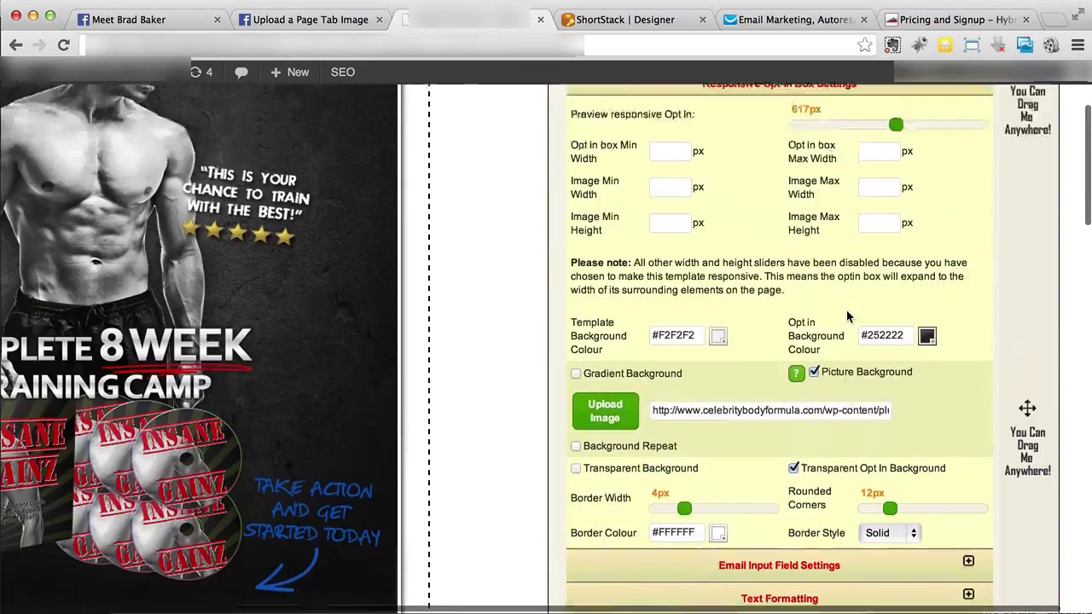
left_click(857, 137)
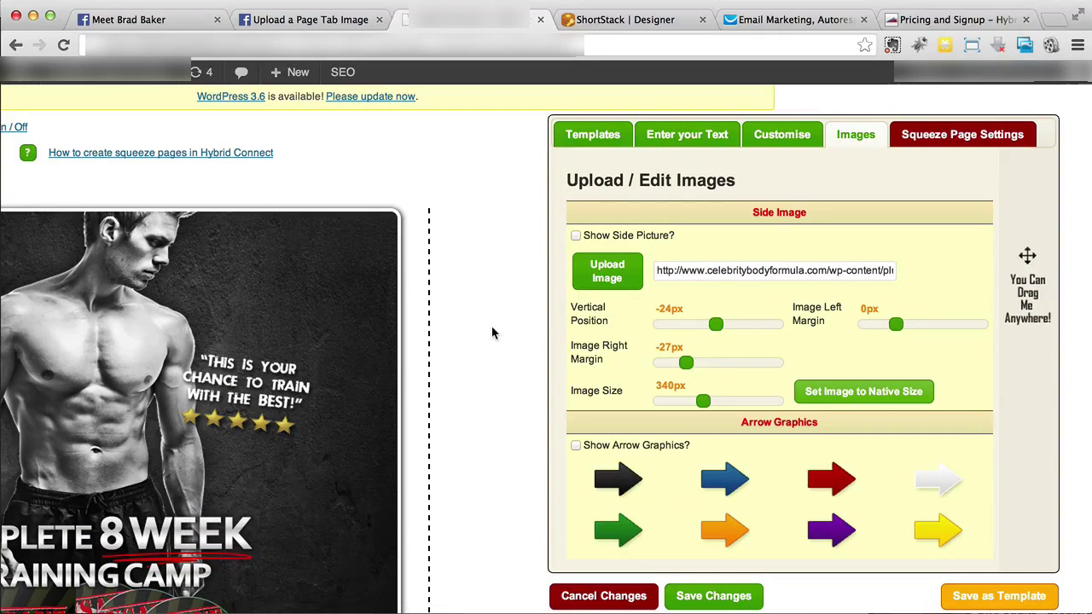
Review the squeeze page Display Settings, enabled for Affiliate Tools, and save the changes
scroll(491, 333, "left", 3)
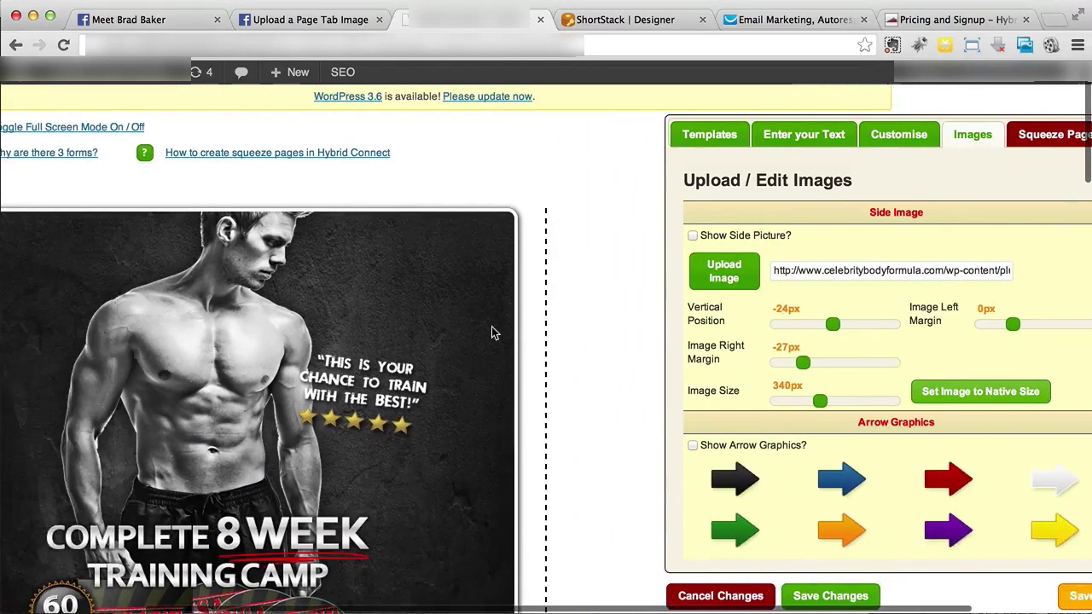
scroll(492, 333, "right", 3)
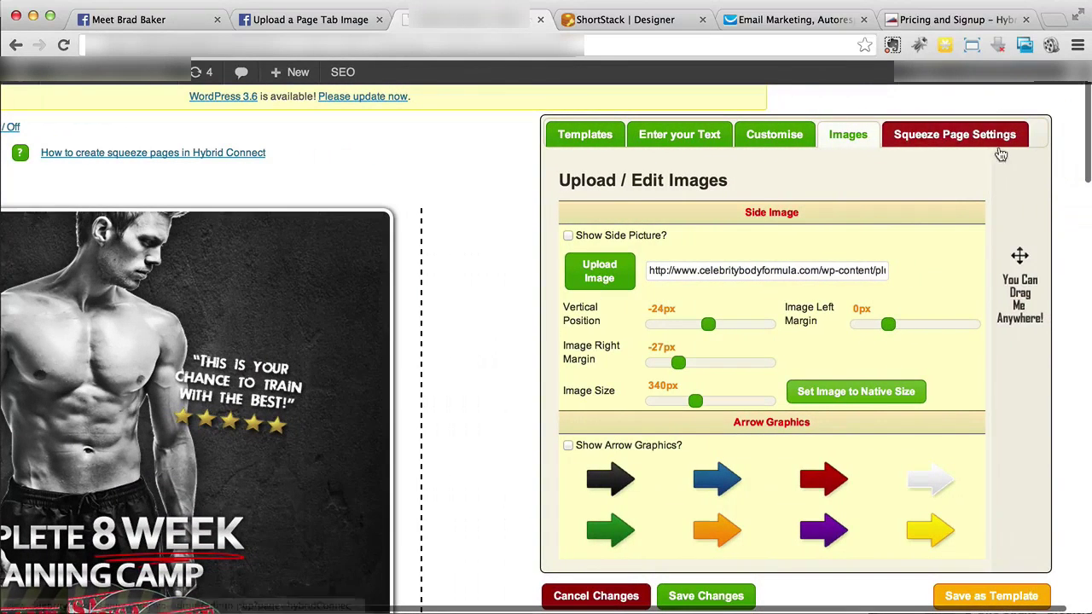
left_click(1000, 143)
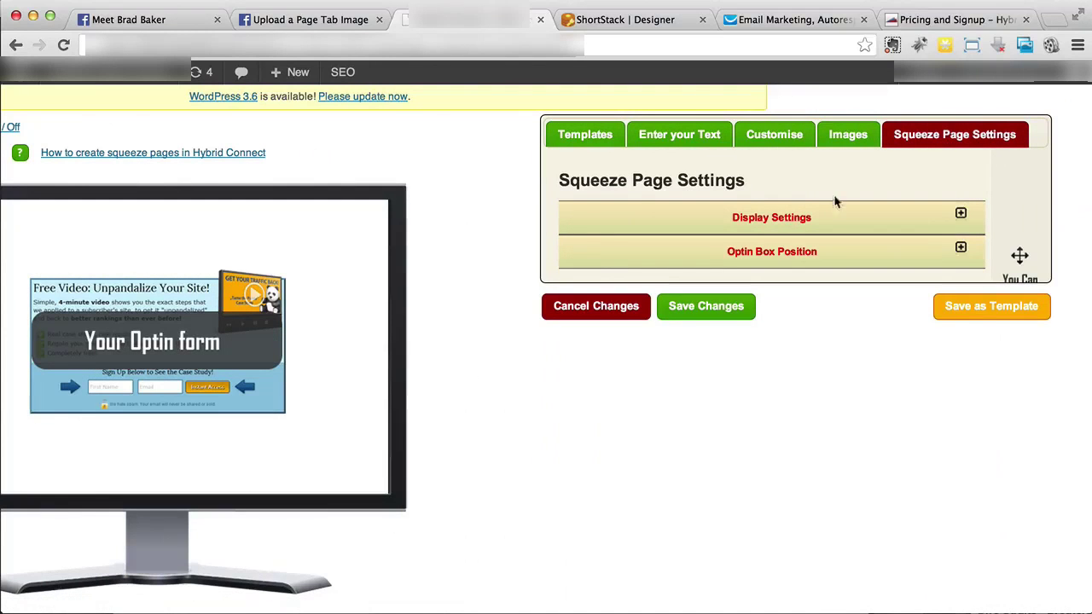
left_click(826, 221)
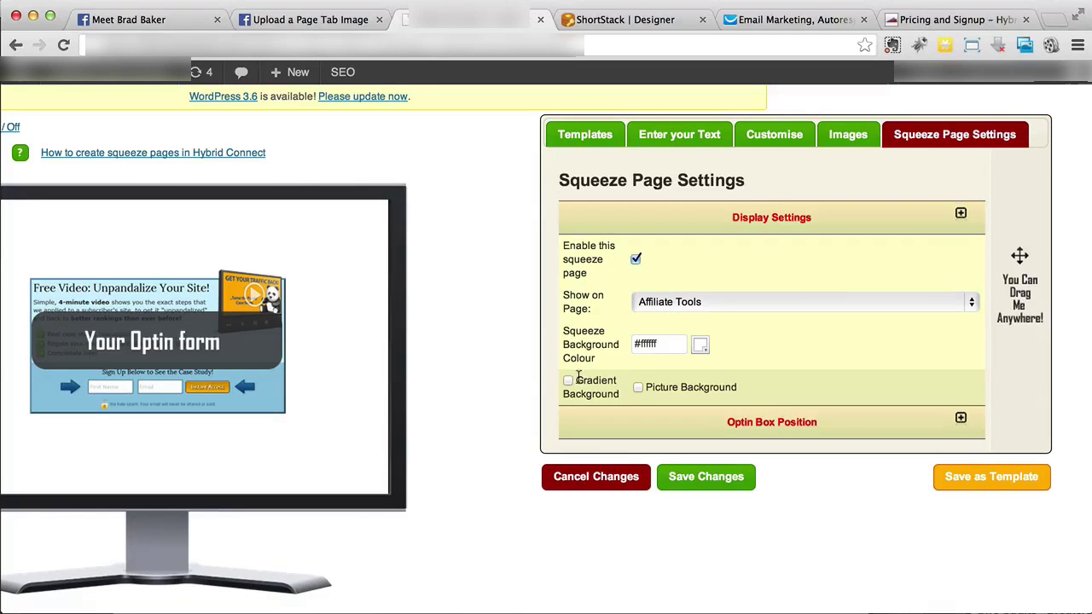
left_click(685, 482)
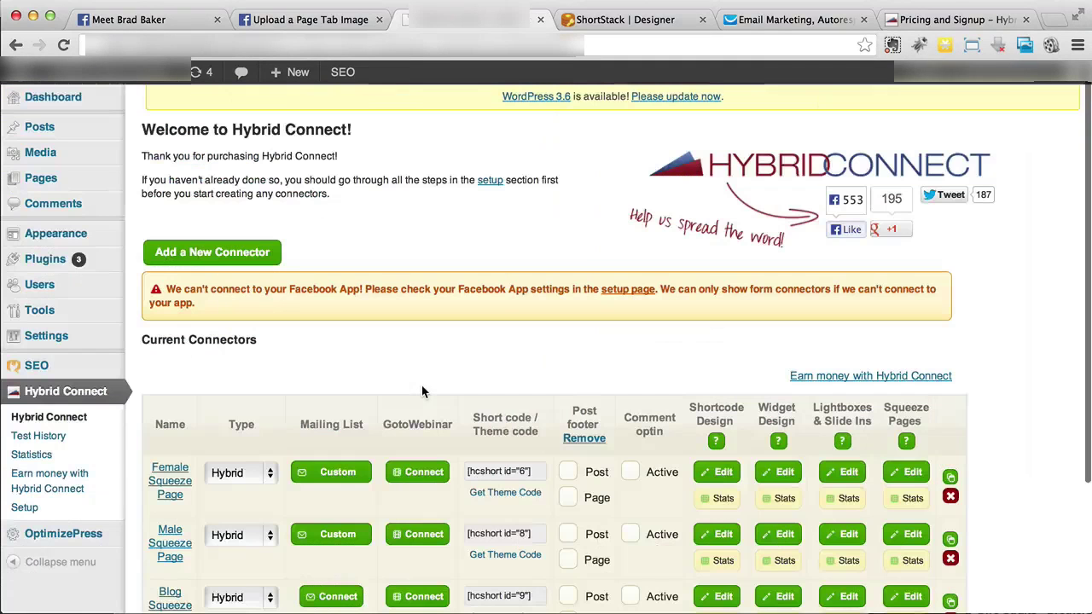
Publish a new page titled 'Wieght Loss Facebook Tab' from a new browser tab
mouse_move(106, 181)
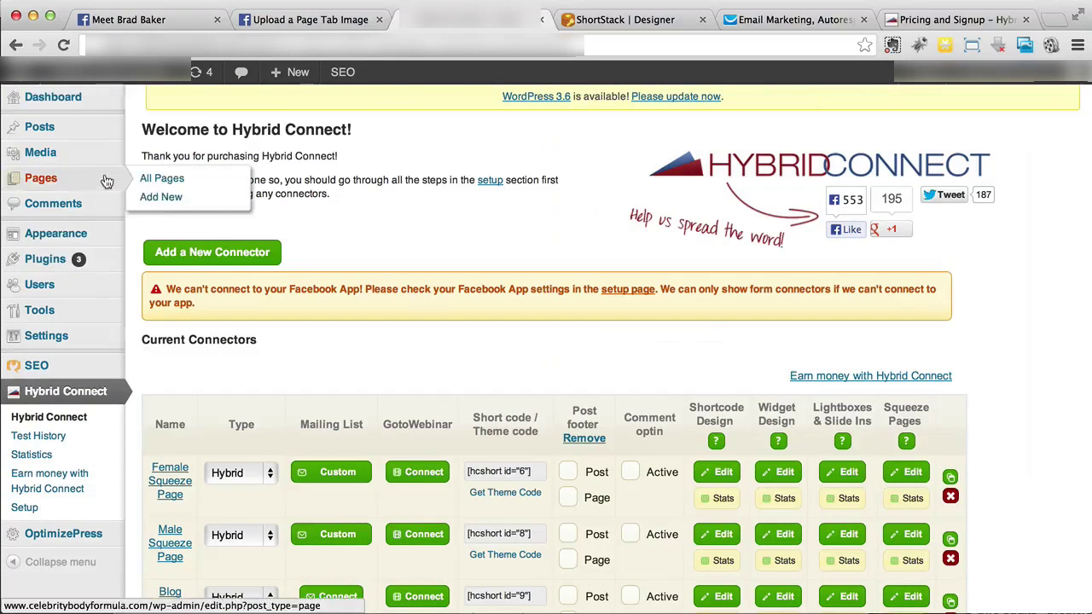
right_click(164, 198)
left_click(205, 210)
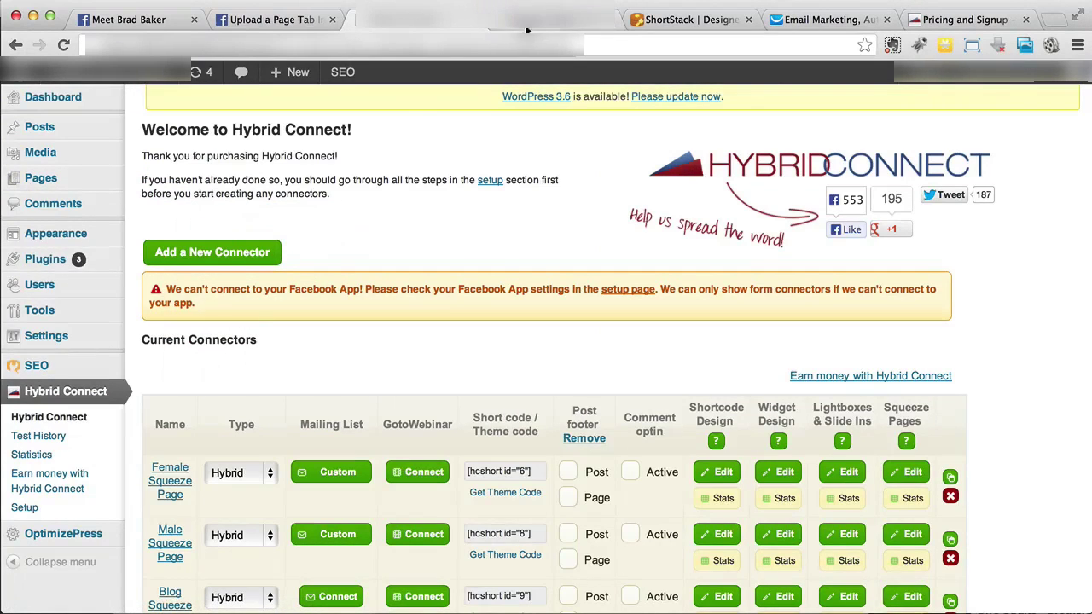
left_click(527, 30)
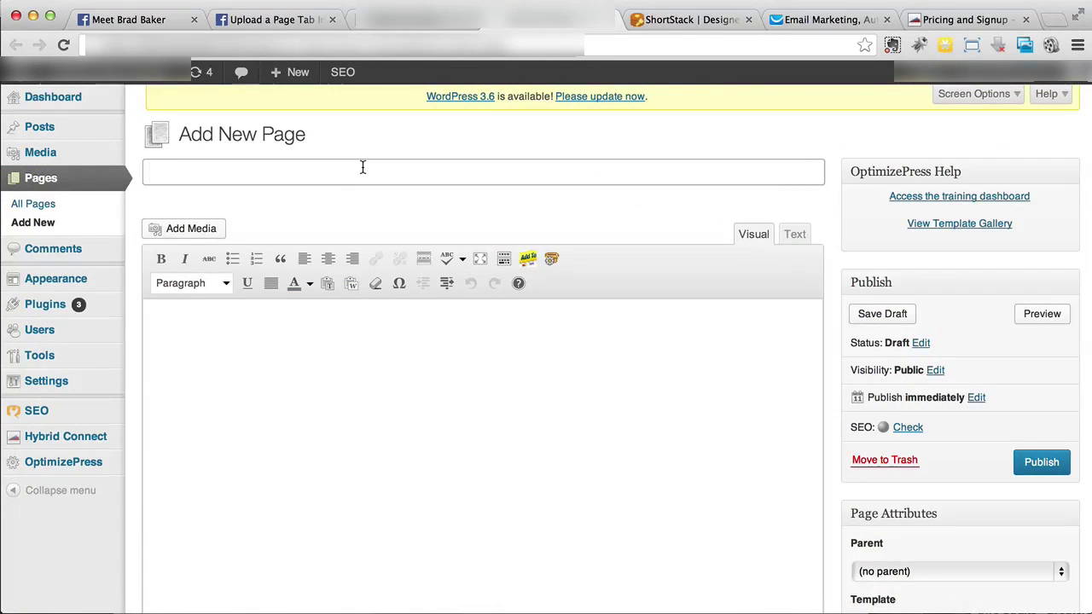
type("Wie")
type("ght Lo")
type("ss Facebook Tab")
left_click(1026, 466)
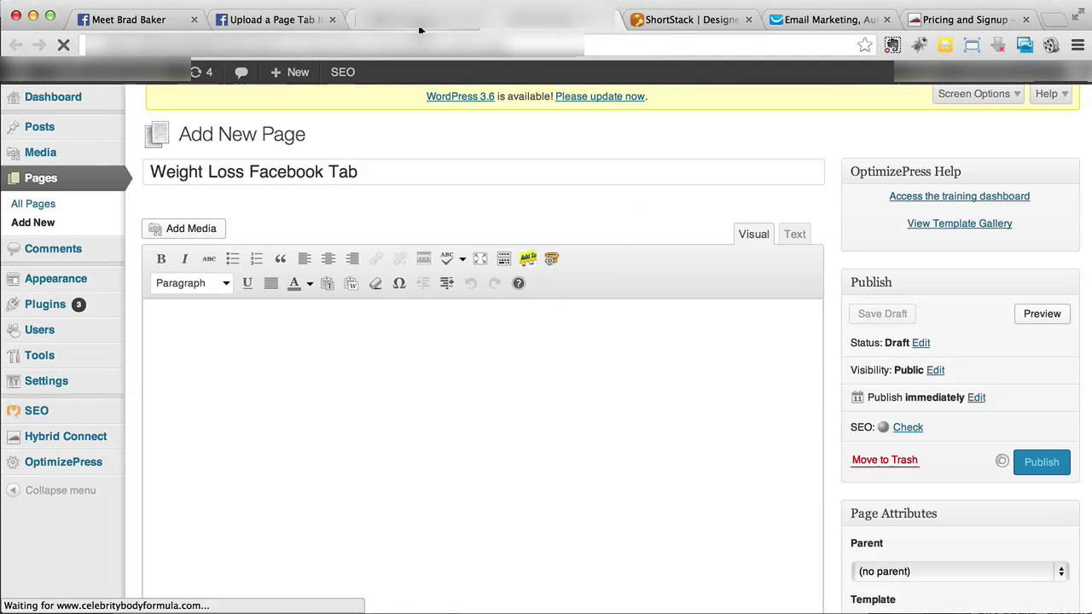
scroll(388, 245, "down", 3)
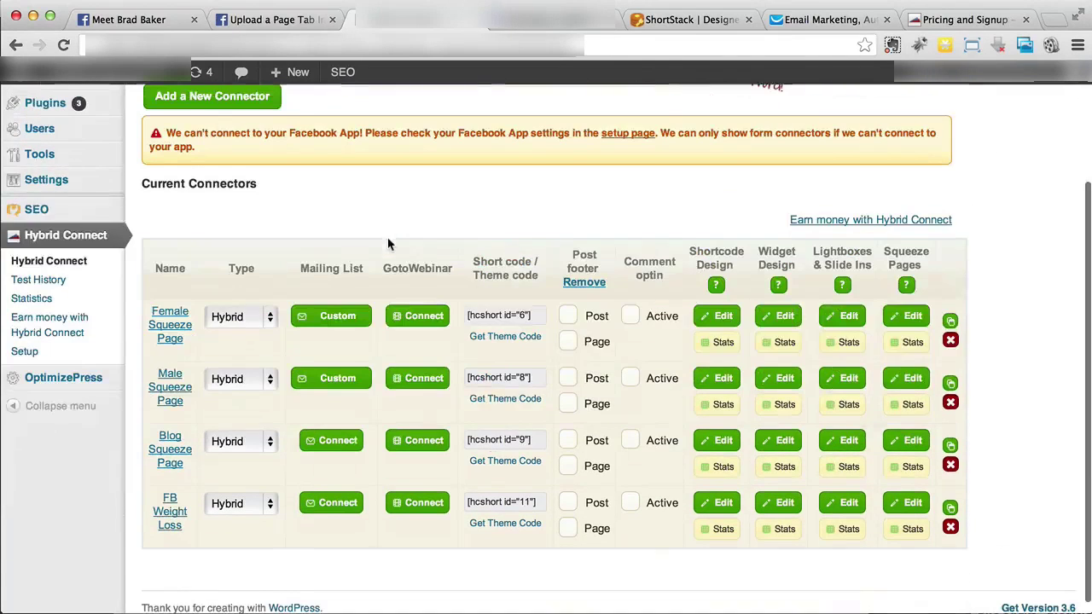
Set the FB Weight Loss squeeze page to show centred on the Weight Loss Facebook Tab page, then save
left_click(906, 506)
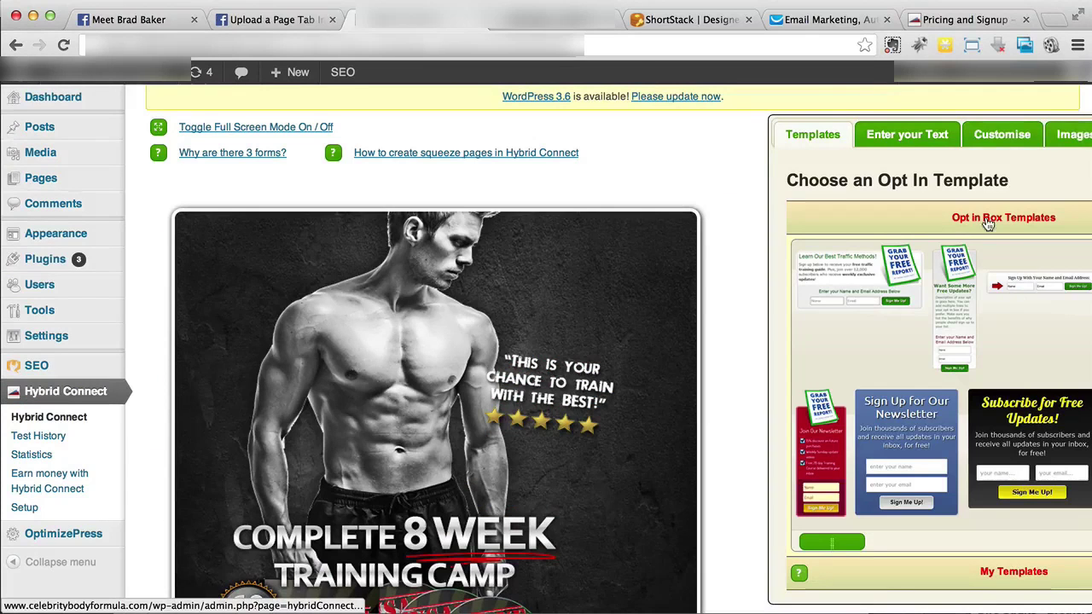
scroll(984, 146, "right", 4)
left_click(1031, 139)
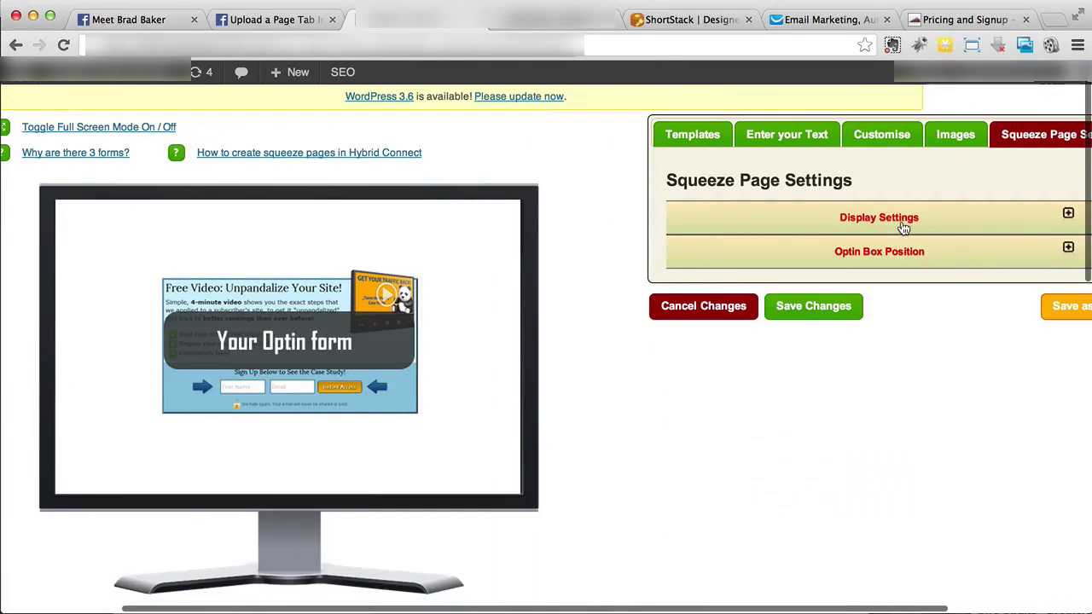
left_click(902, 224)
left_click(841, 300)
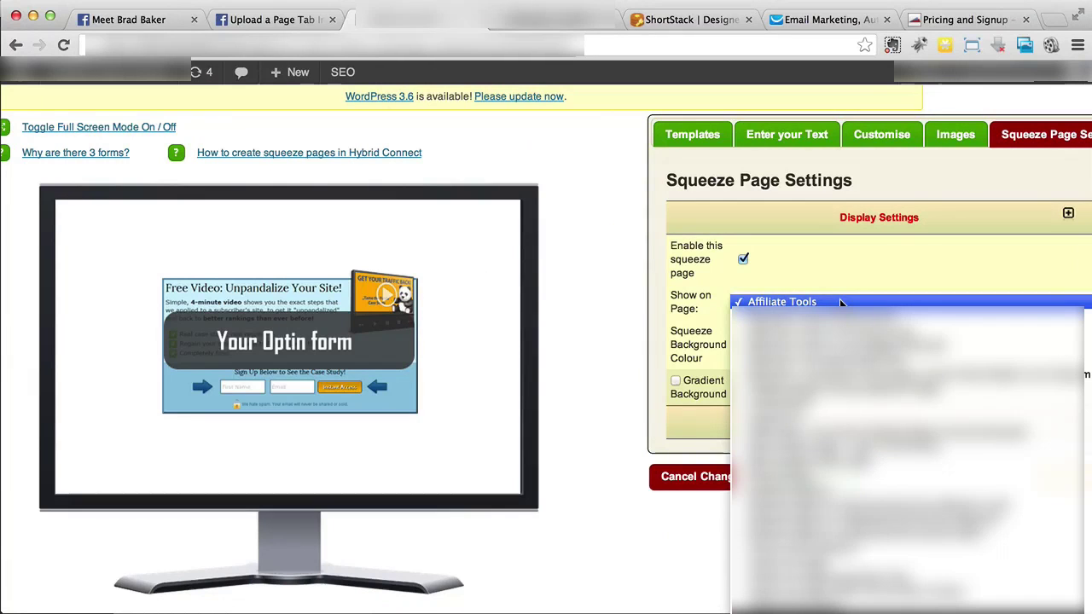
left_click(956, 484)
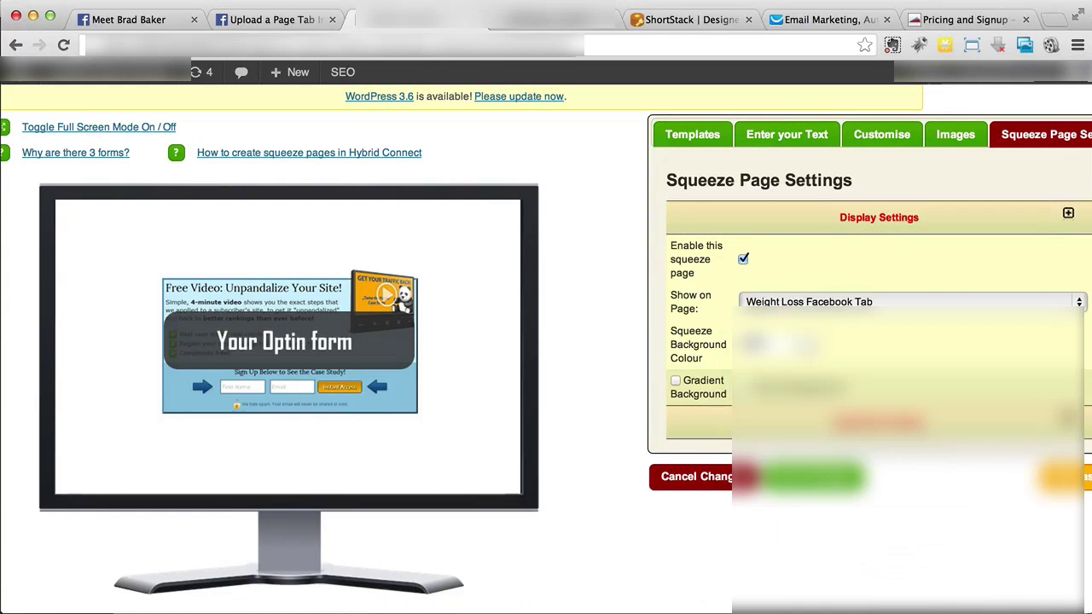
scroll(968, 482, "right", 2)
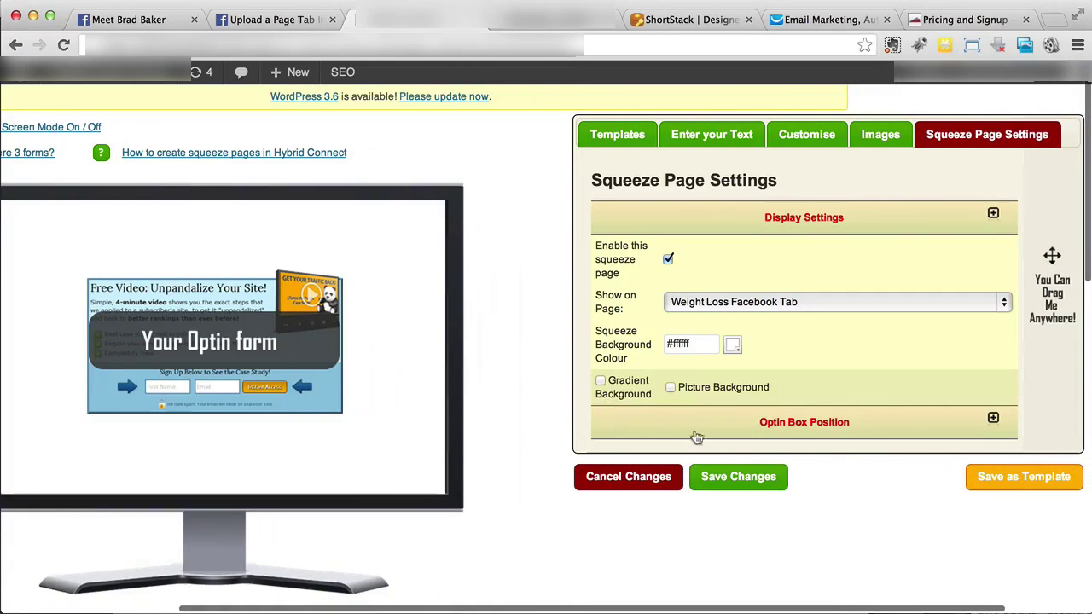
left_click(822, 425)
scroll(821, 420, "down", 2)
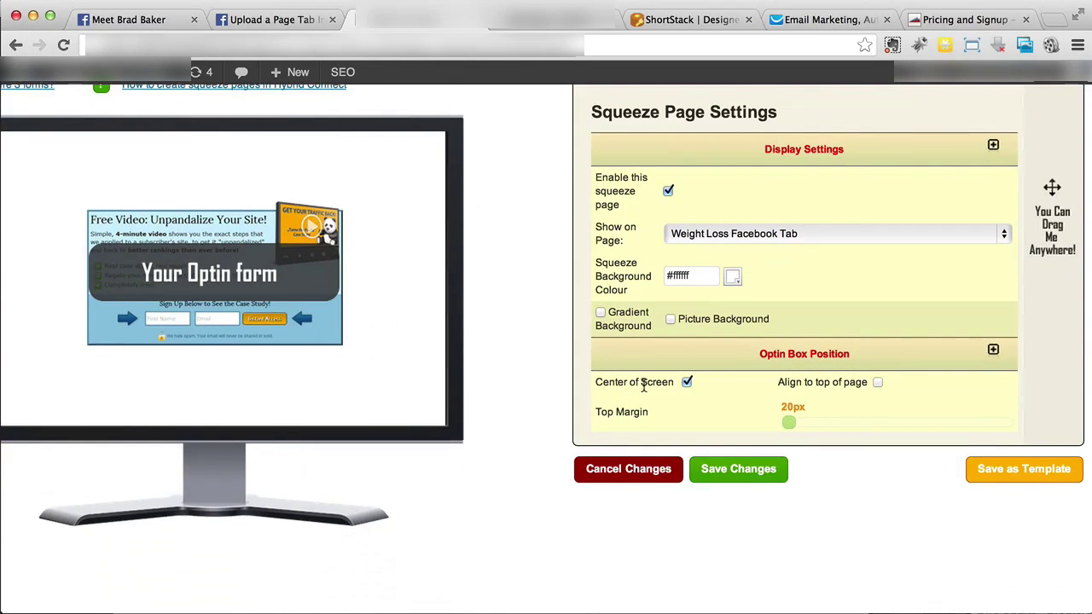
left_click(720, 475)
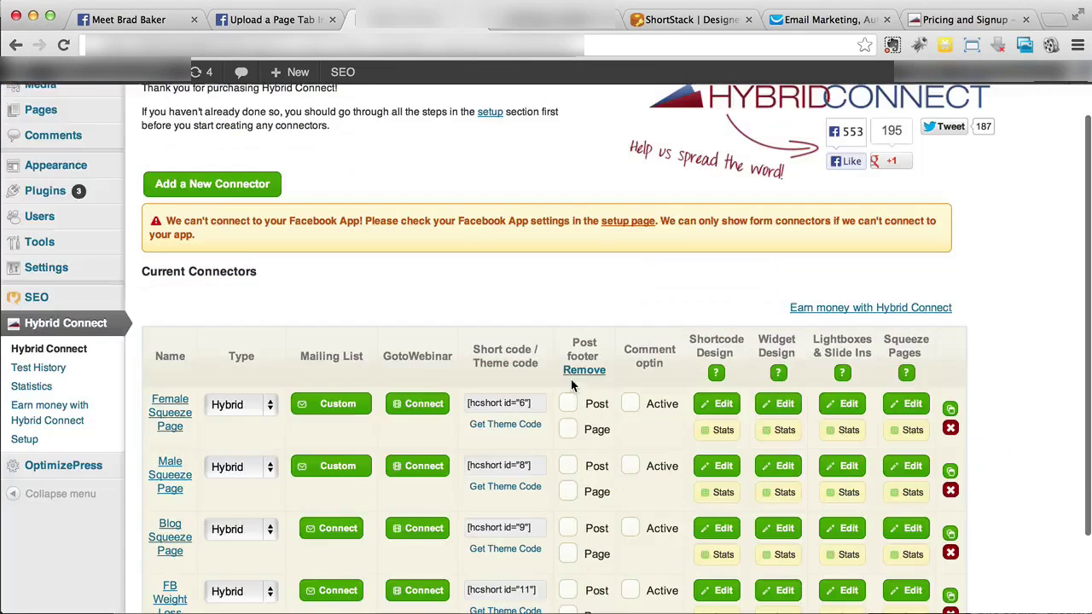
Open the Weight Loss Facebook Tab page from All Pages and view it live
scroll(362, 290, "up", 2)
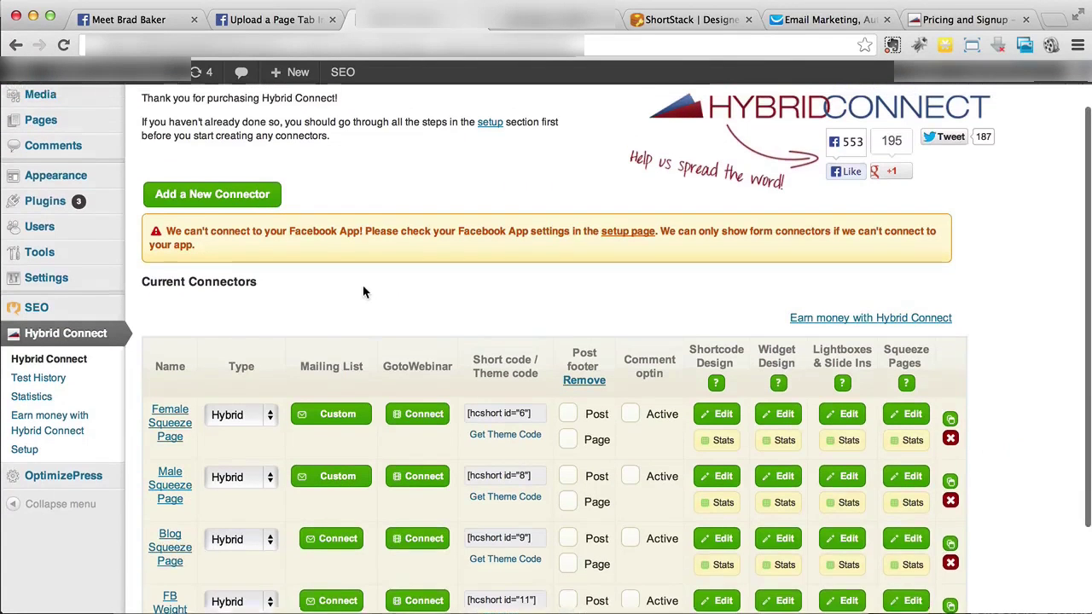
mouse_move(108, 183)
left_click(155, 179)
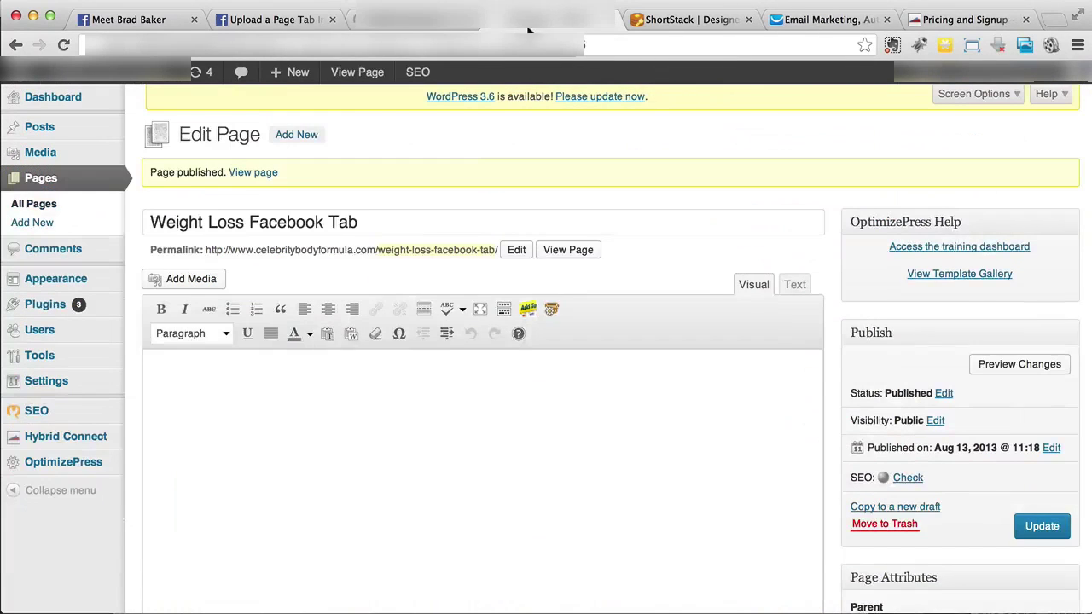
left_click(577, 252)
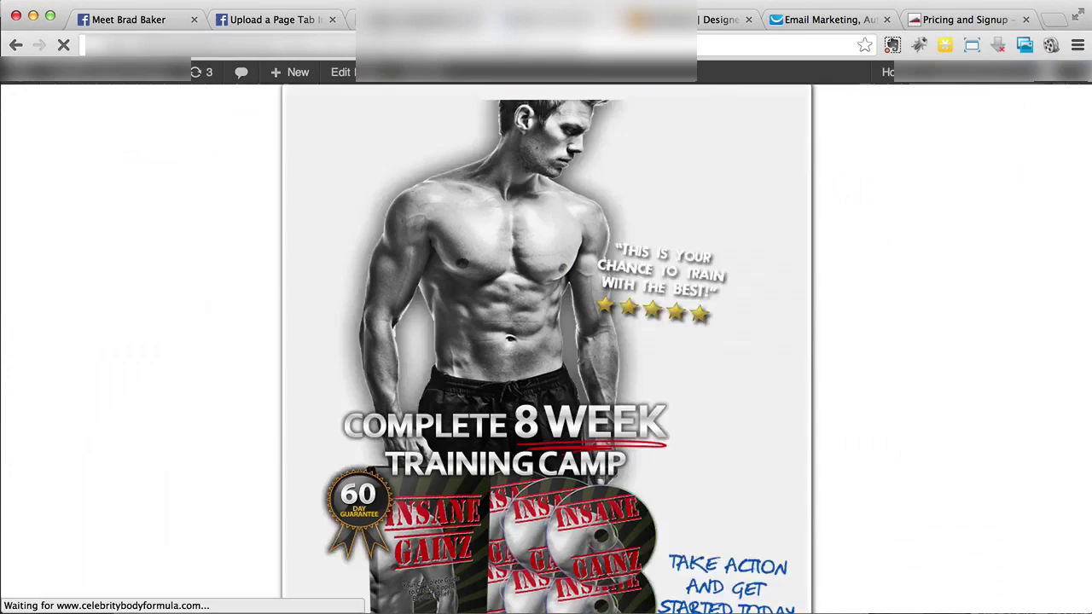
scroll(205, 305, "down", 3)
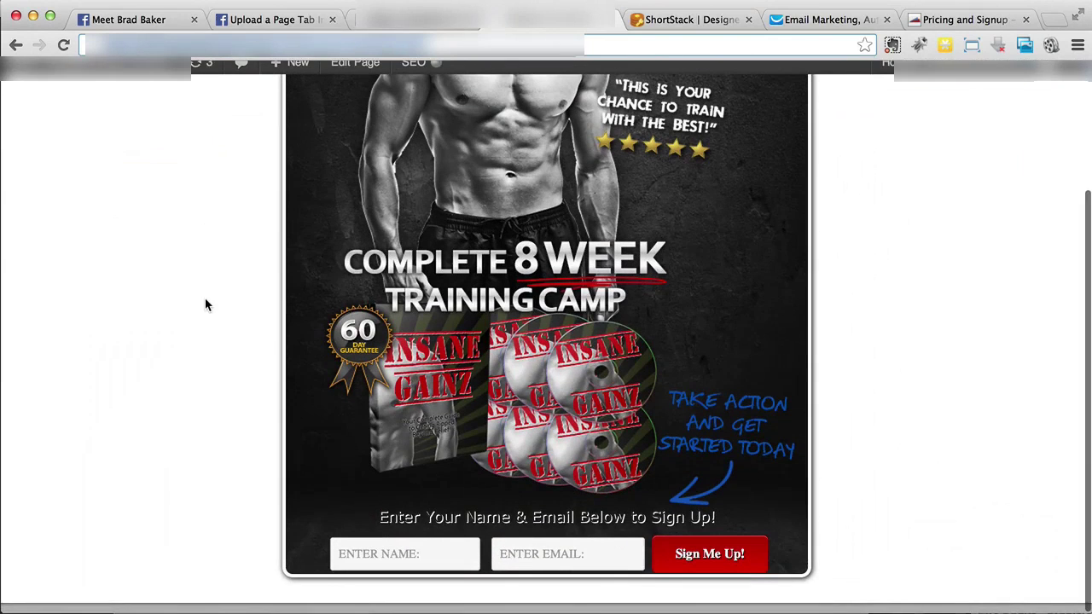
scroll(204, 304, "up", 3)
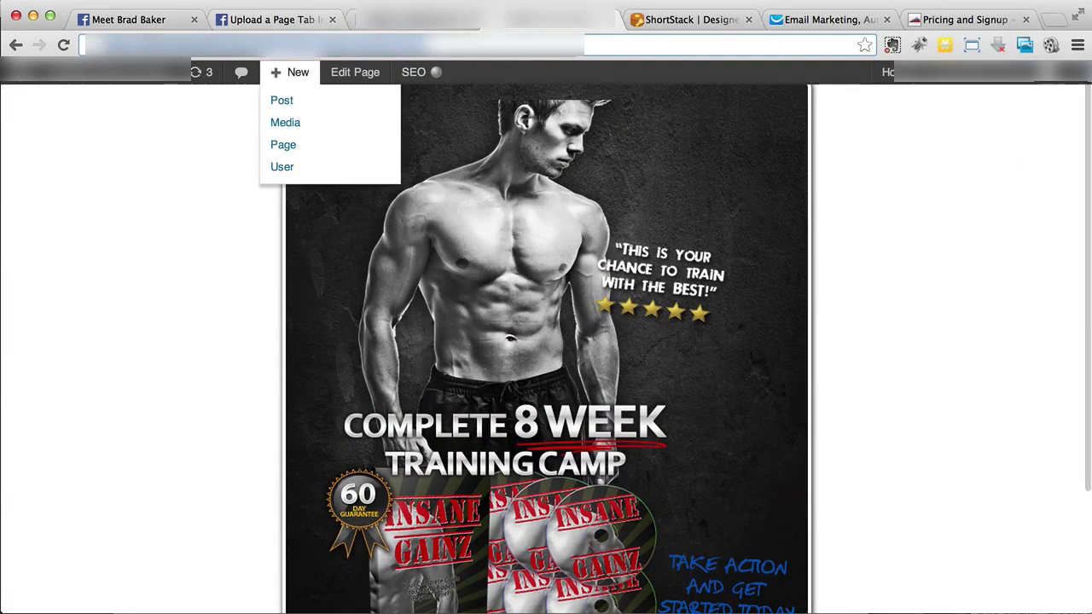
right_click(336, 48)
left_click(366, 66)
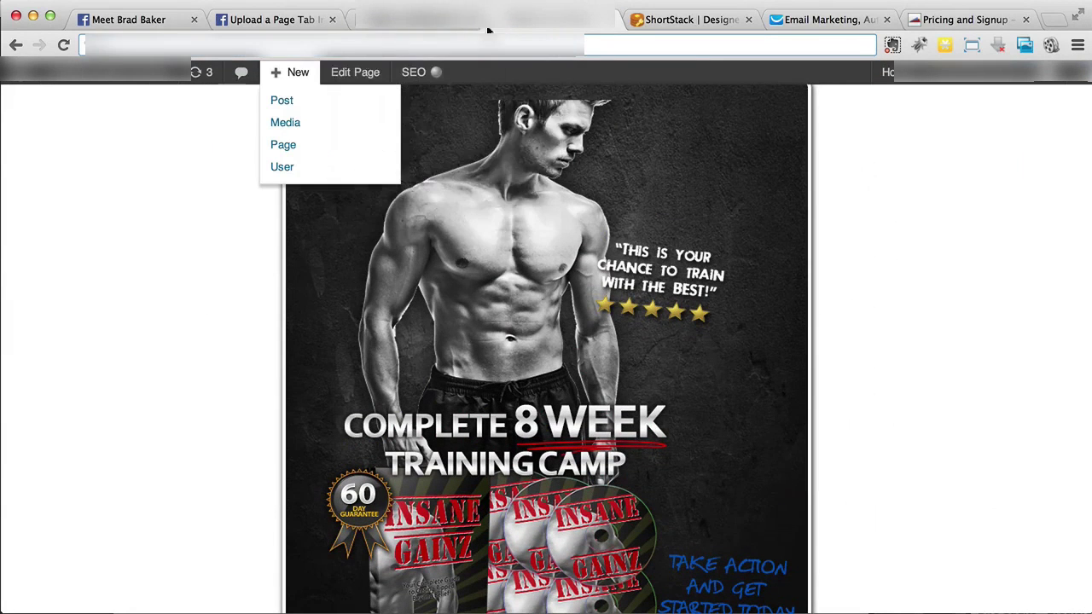
Create a new blank ShortStack tab named 'FB Weight Loss'
left_click(670, 26)
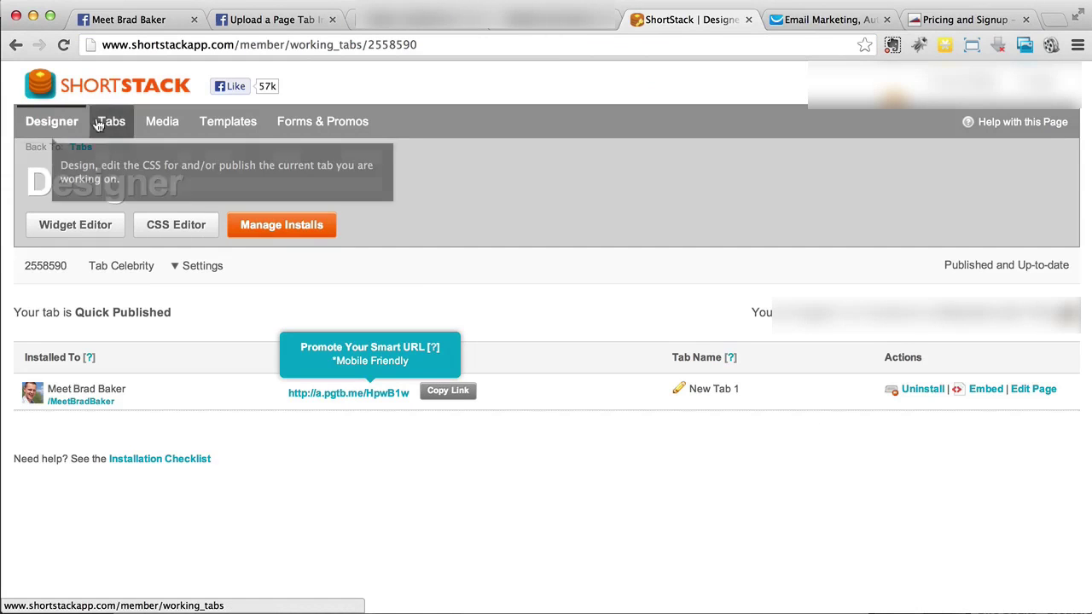
left_click(38, 90)
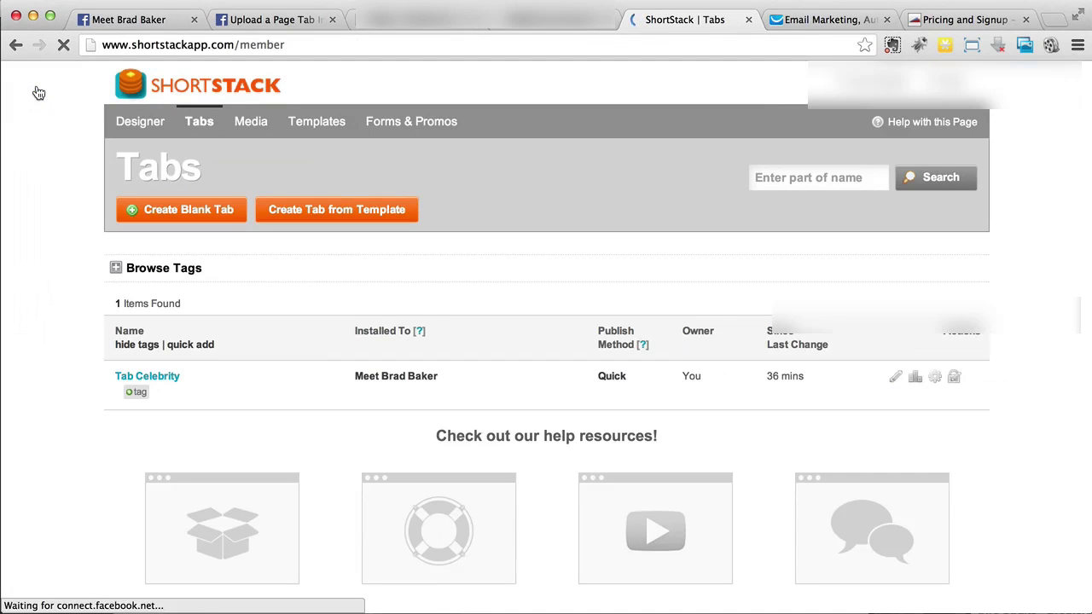
left_click(187, 214)
type("FB Weight Loss")
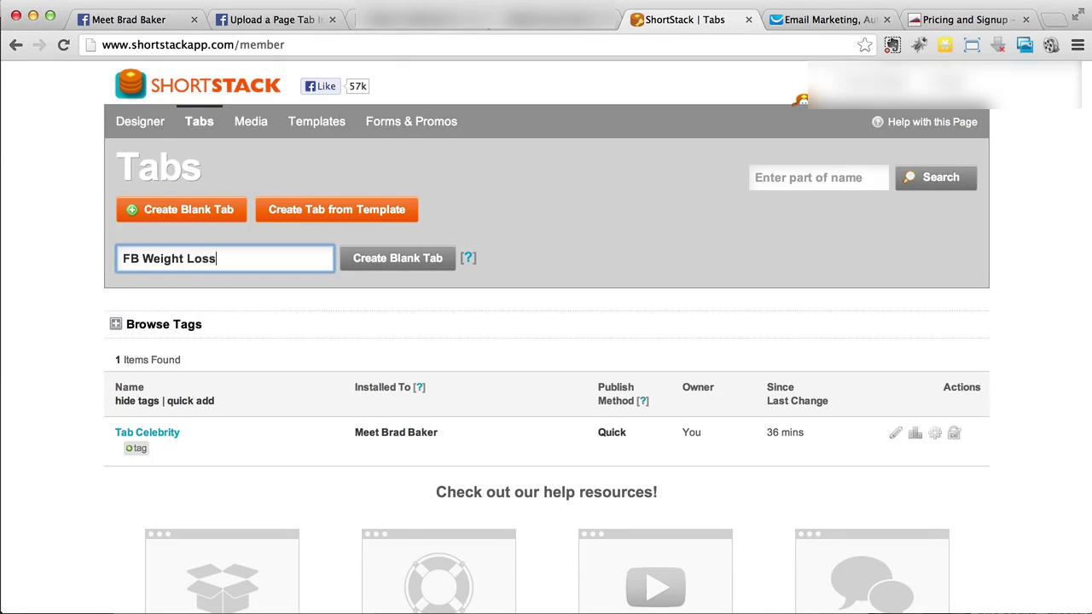
left_click(404, 261)
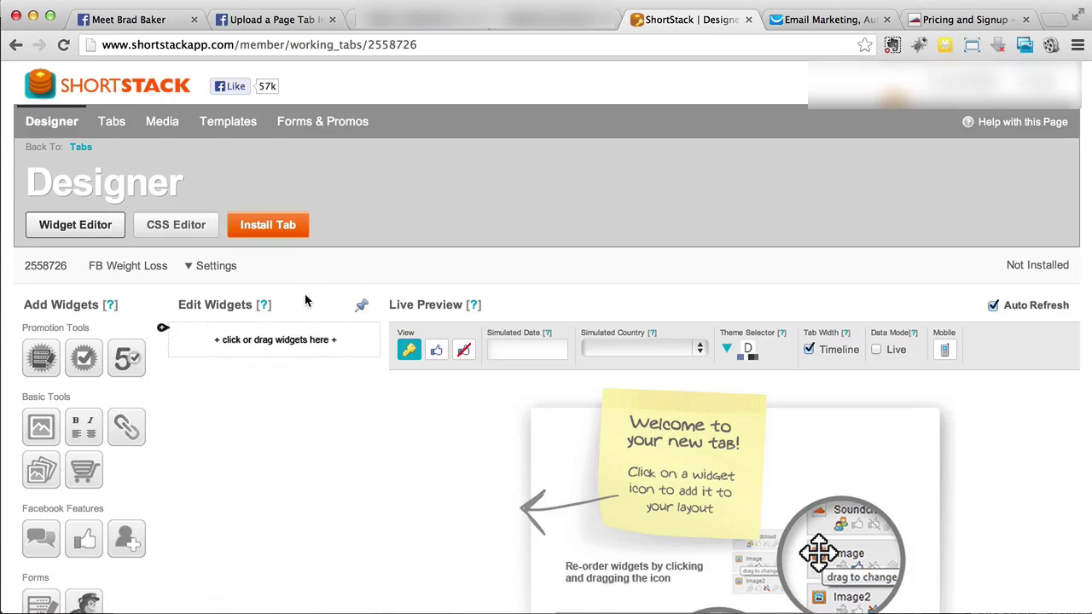
Paste the landing page URL as the iframe source and set its height to 800
scroll(285, 391, "down", 10)
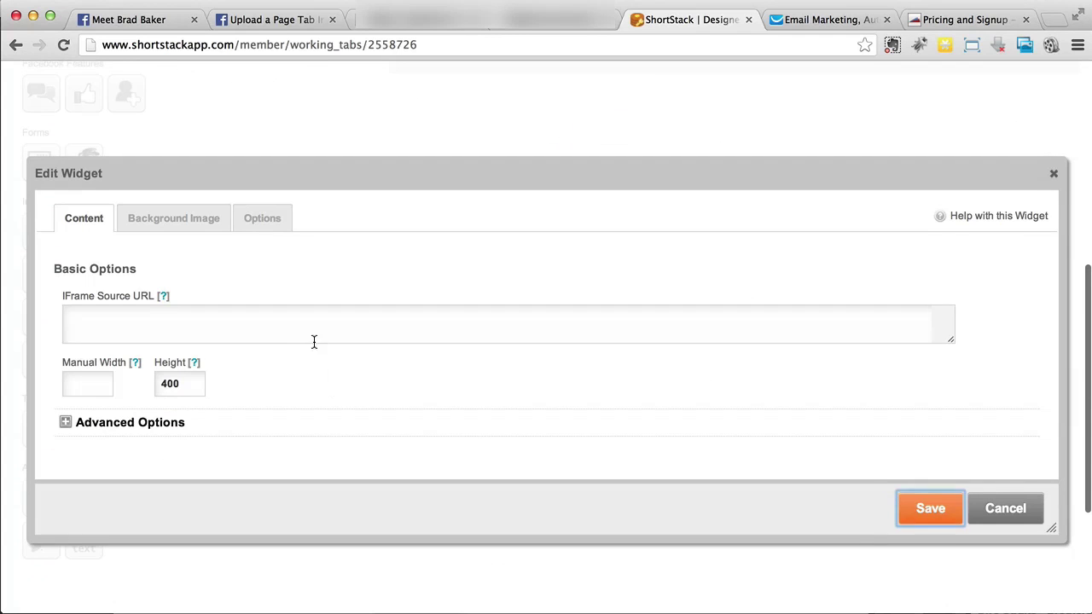
left_click(313, 339)
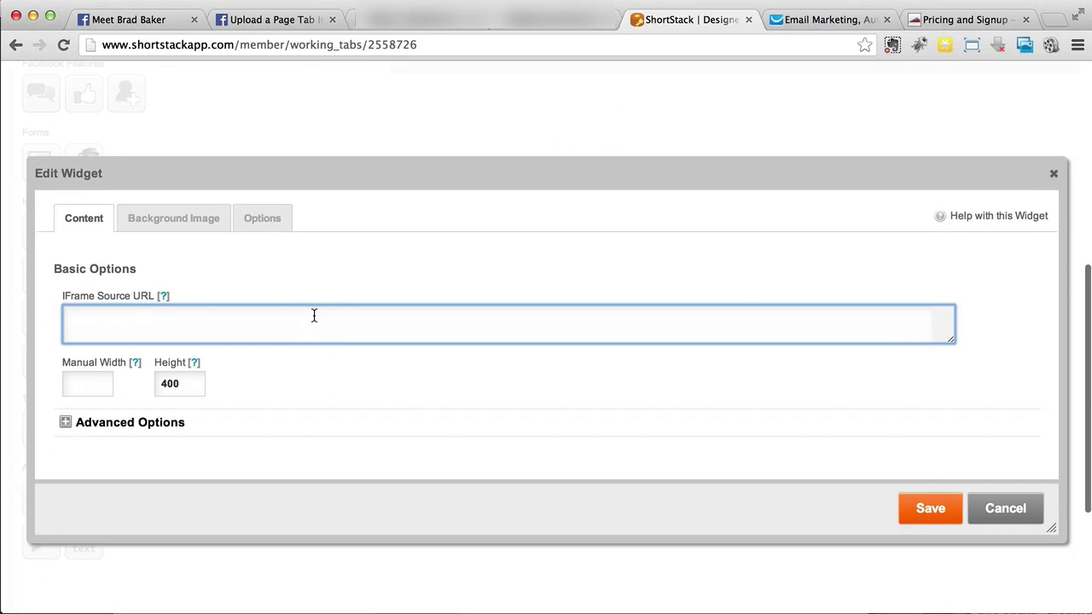
key("ctrl+v")
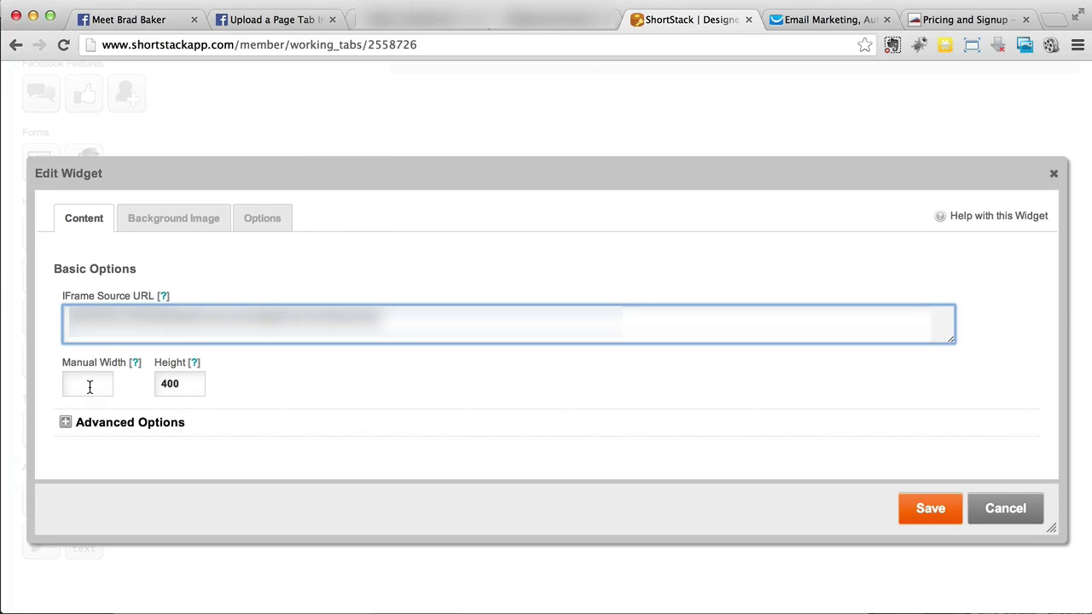
left_click(91, 386)
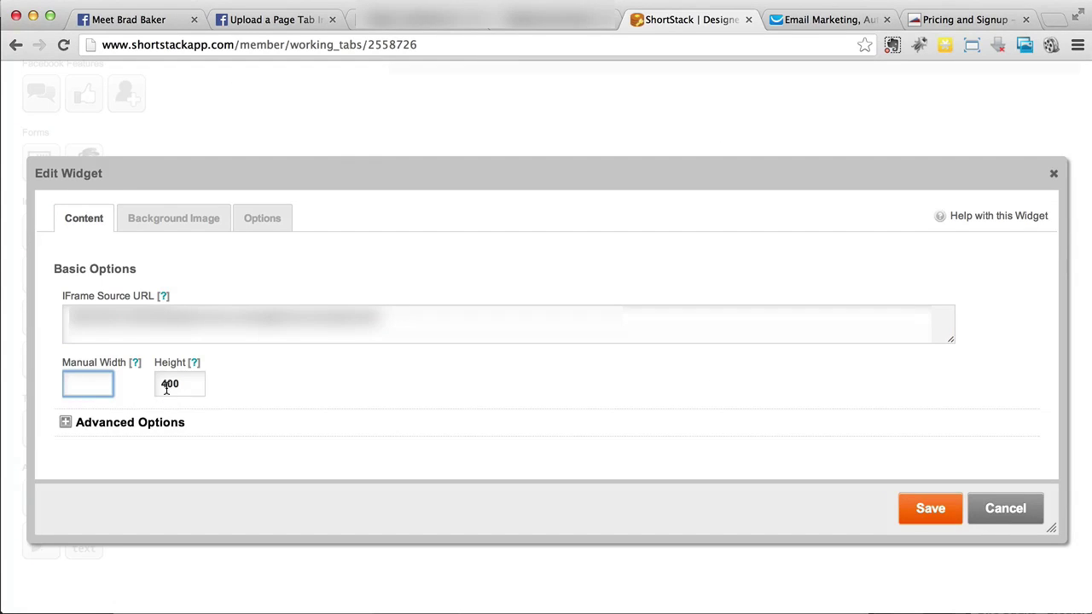
left_click_drag(167, 386, 151, 386)
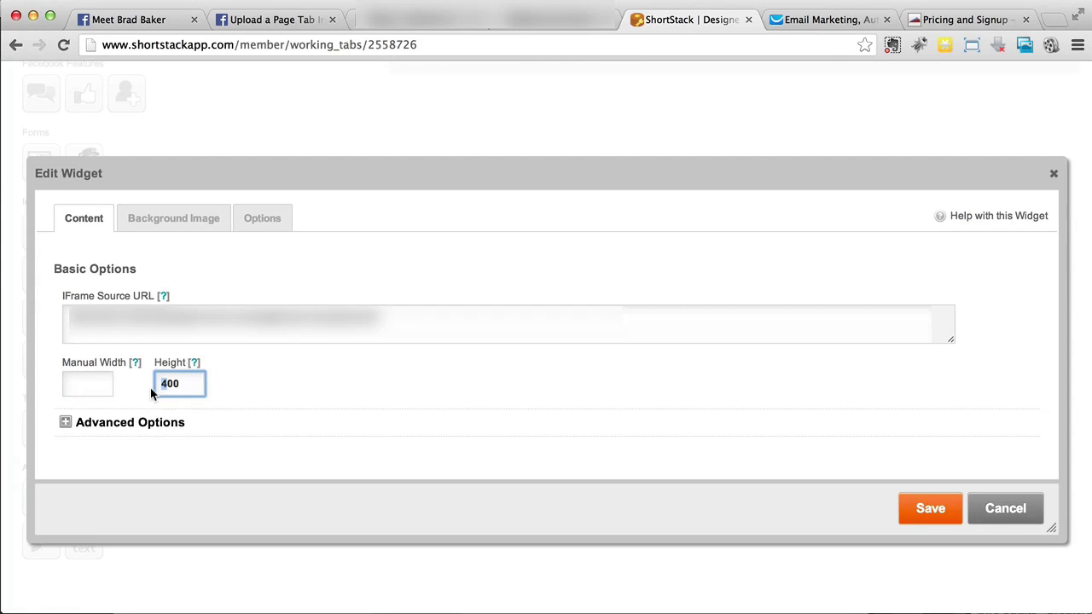
type("8")
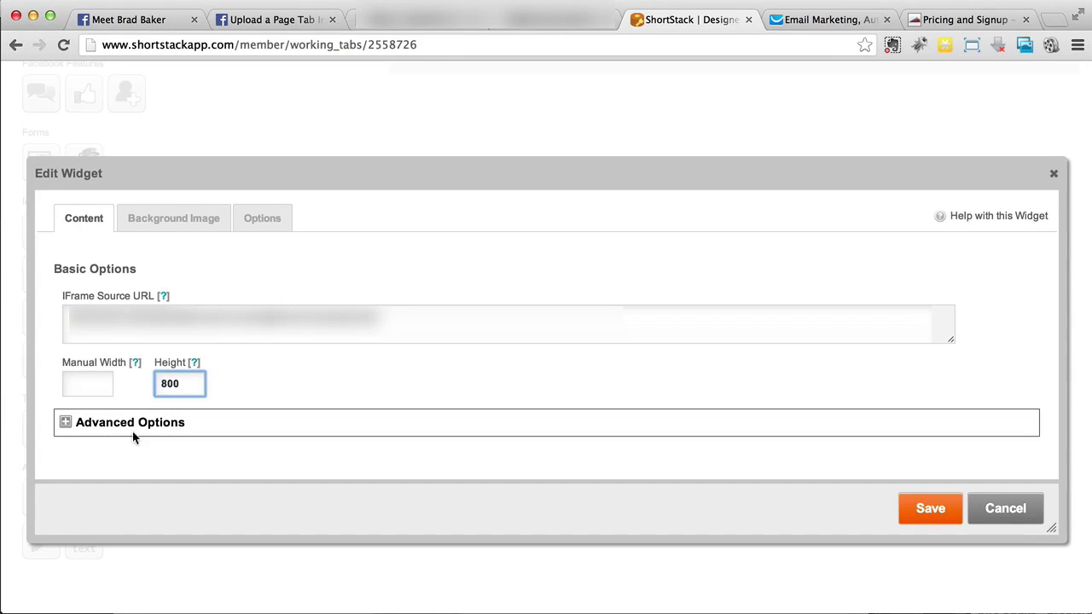
Set iframe scrolling to no under Advanced Options and save the widget
left_click(137, 424)
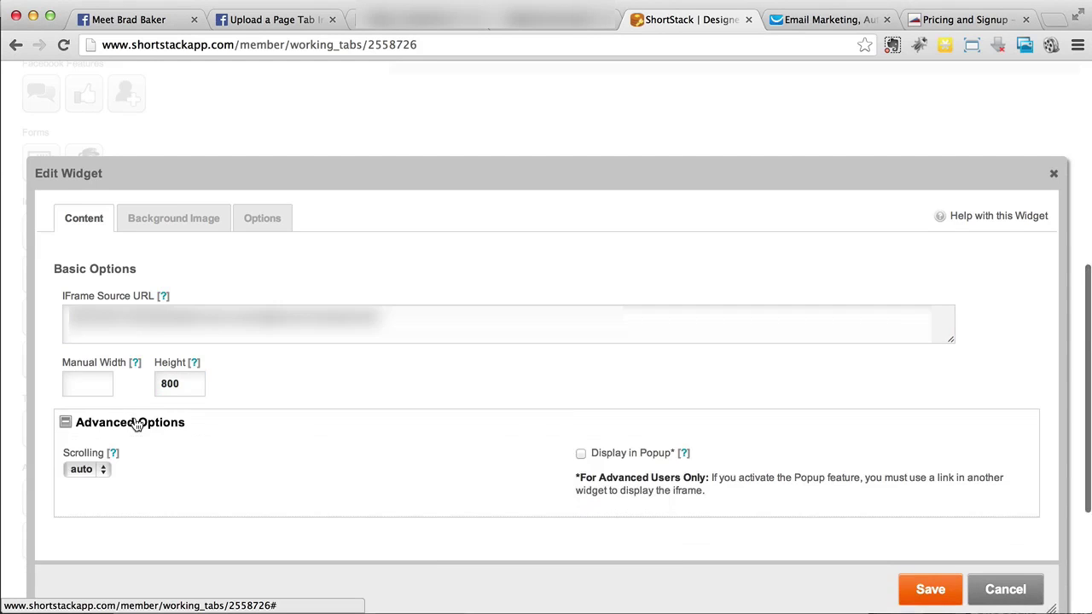
scroll(134, 424, "down", 1)
left_click(96, 456)
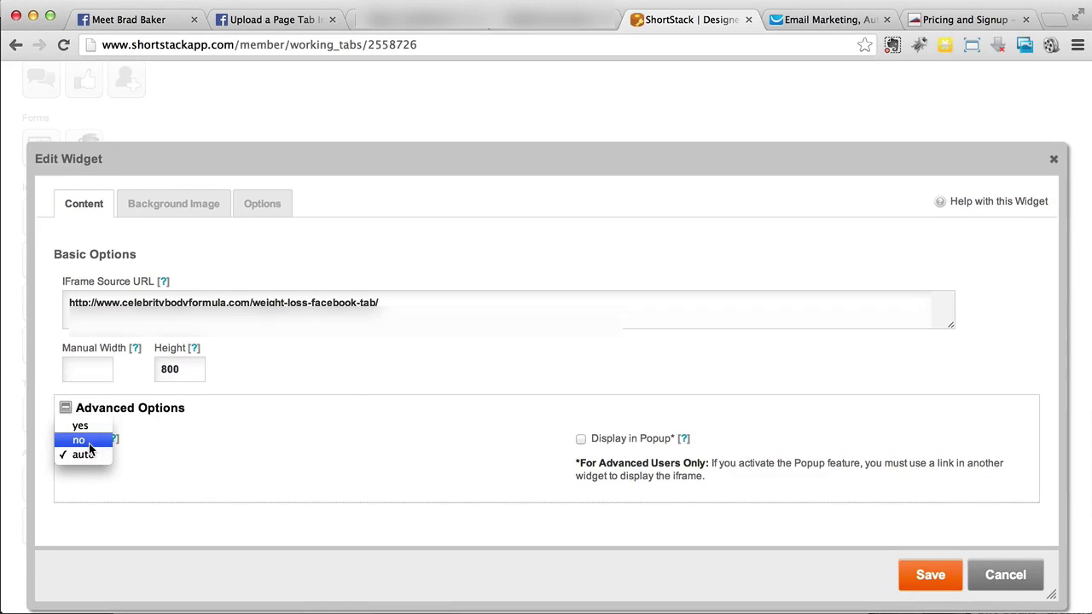
left_click(89, 447)
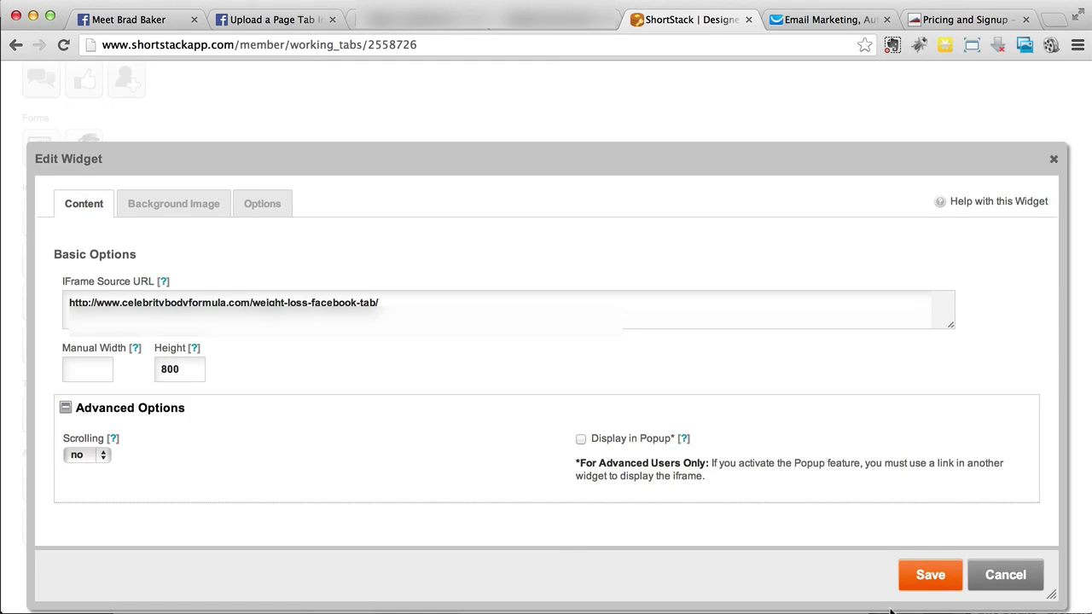
left_click(930, 577)
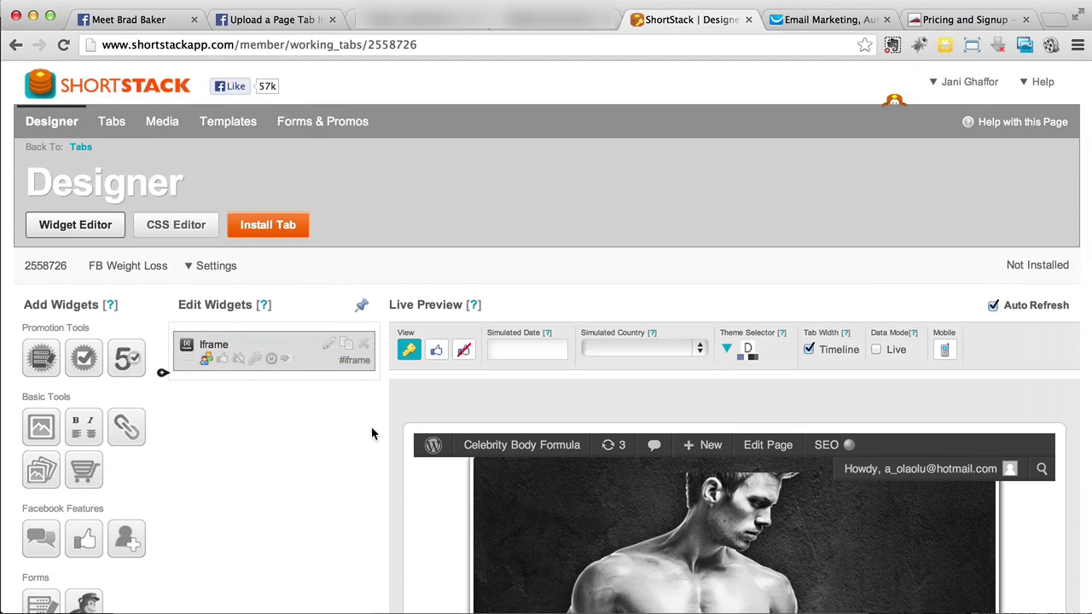
Quick-publish the FB Weight Loss tab by installing it on the business Facebook page
left_click(265, 224)
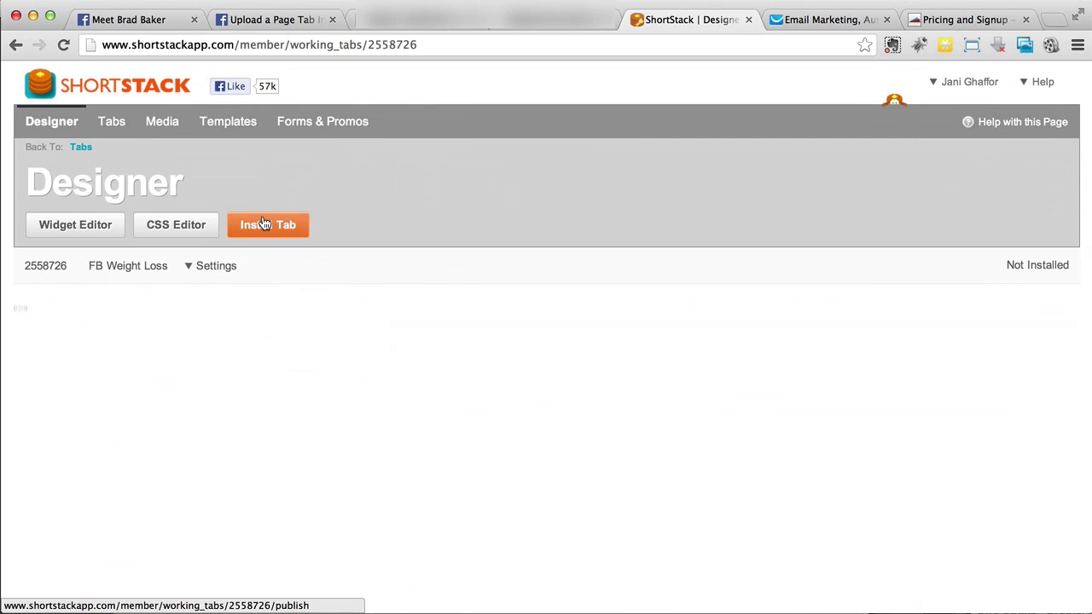
scroll(359, 450, "down", 3)
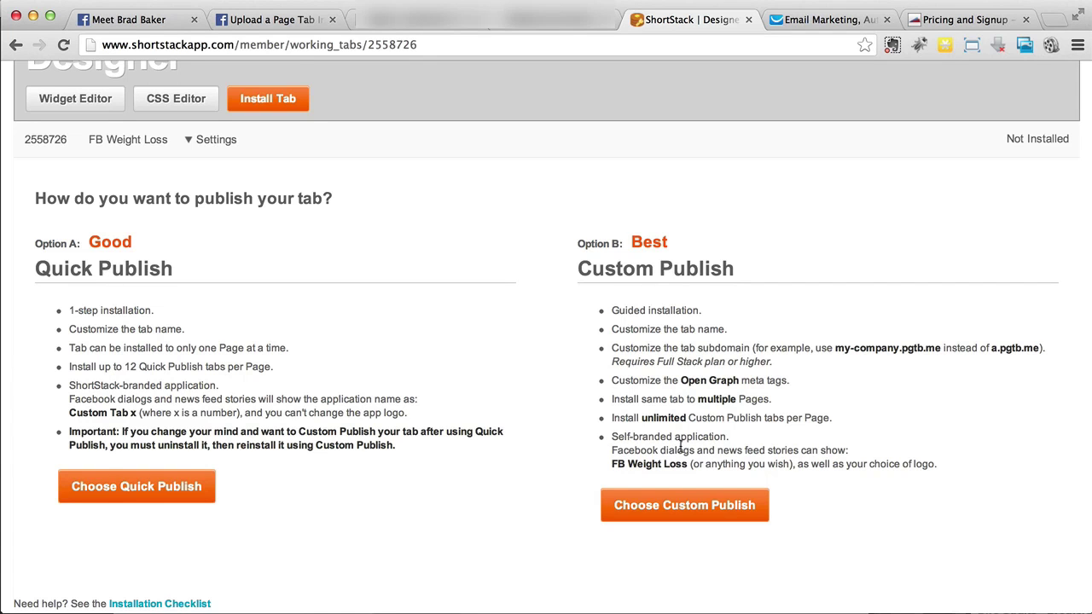
left_click_drag(70, 386, 221, 386)
left_click(225, 386)
scroll(225, 388, "up", 2)
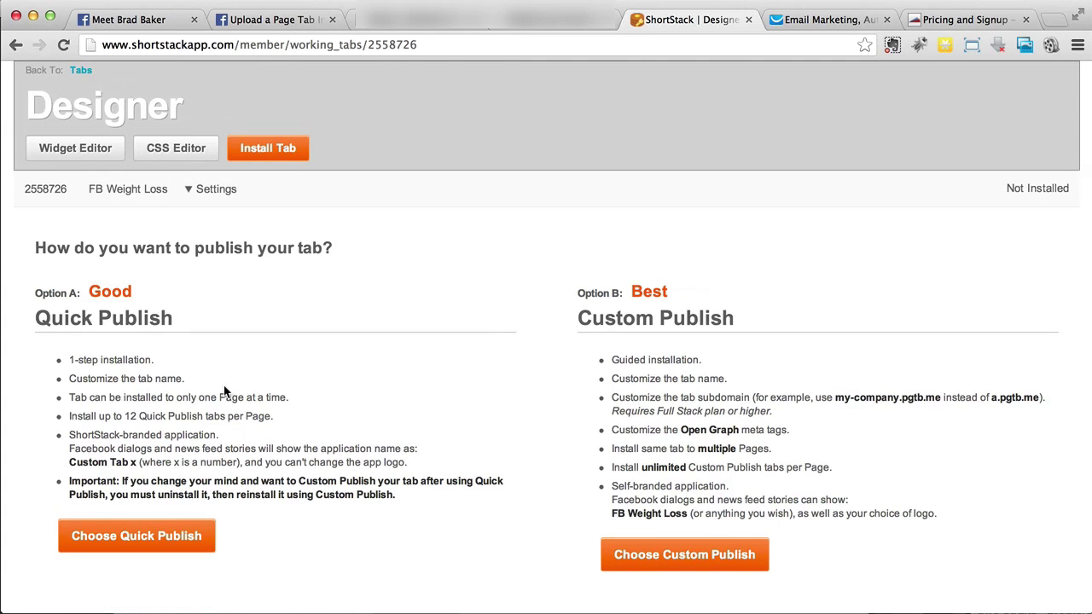
scroll(224, 390, "down", 1)
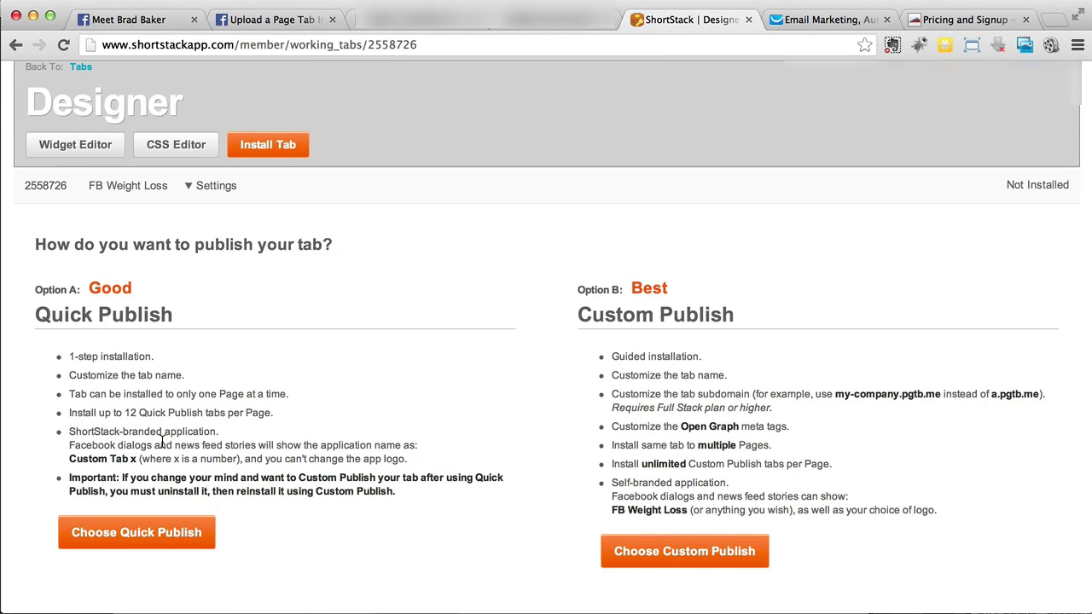
left_click(158, 530)
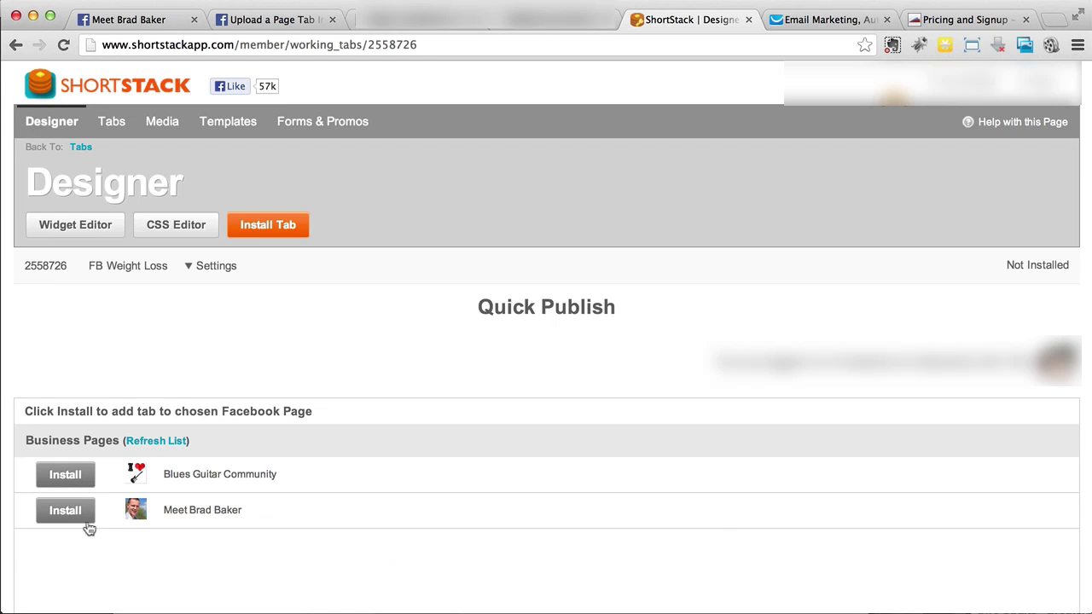
left_click(68, 512)
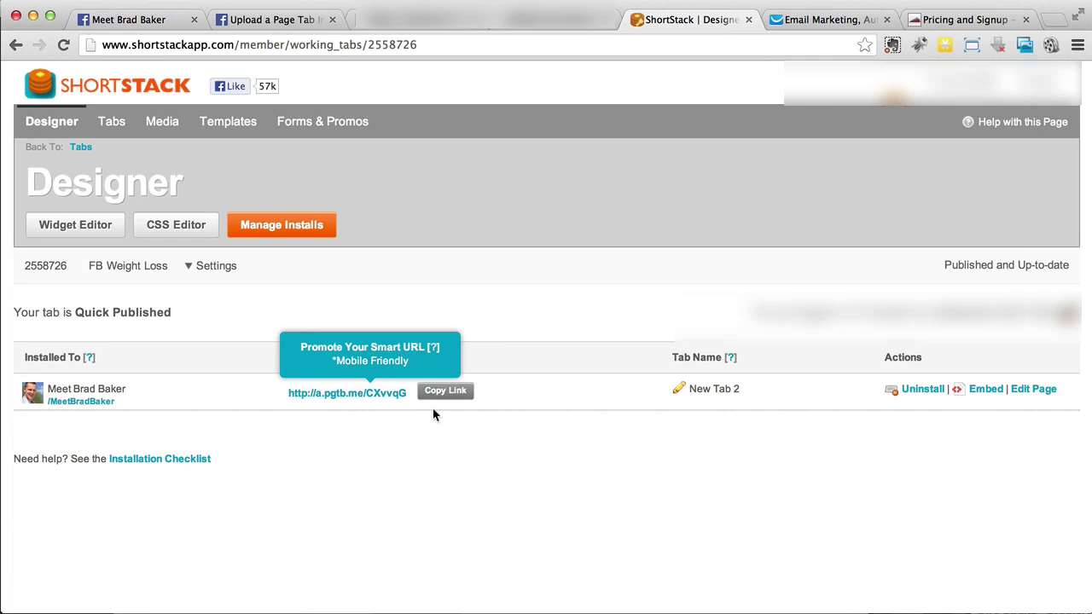
left_click(270, 19)
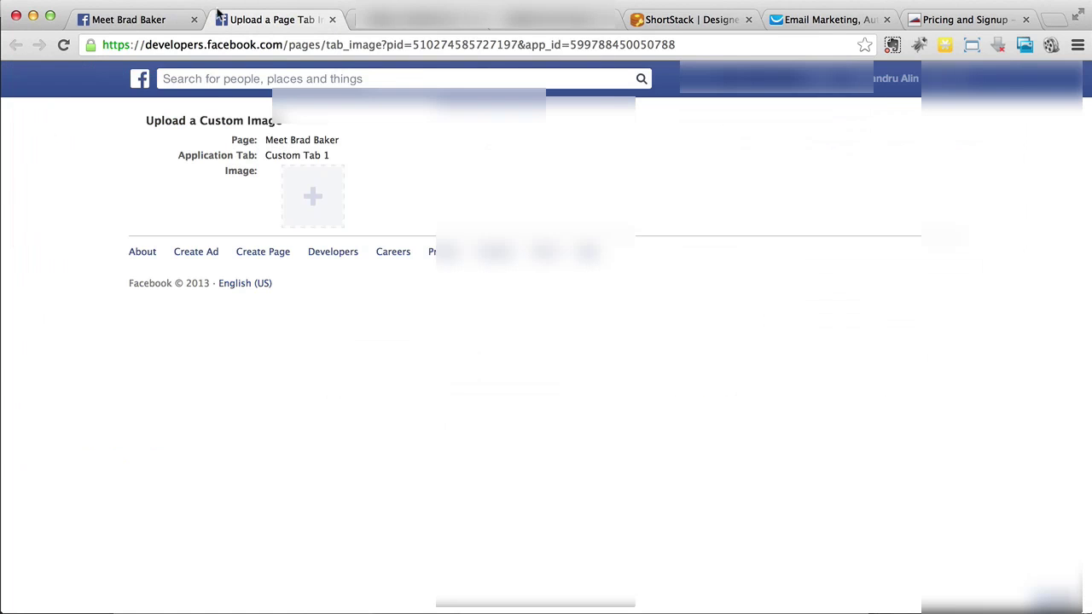
Reload the Facebook business page and open the newly installed New Tab 2
left_click(124, 18)
left_click(353, 45)
key("Return")
scroll(391, 205, "down", 5)
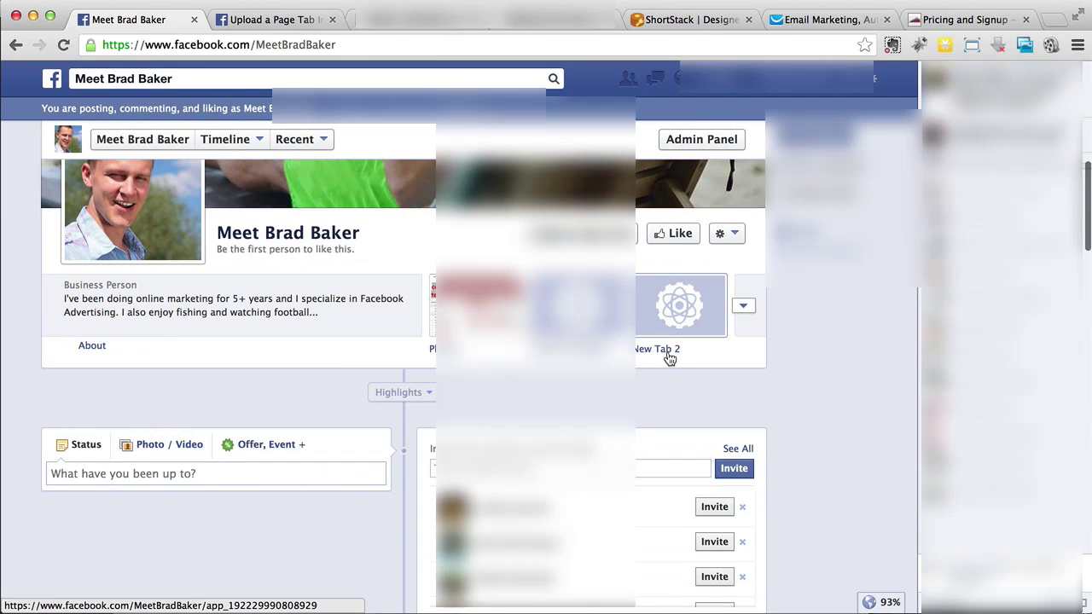
left_click(670, 357)
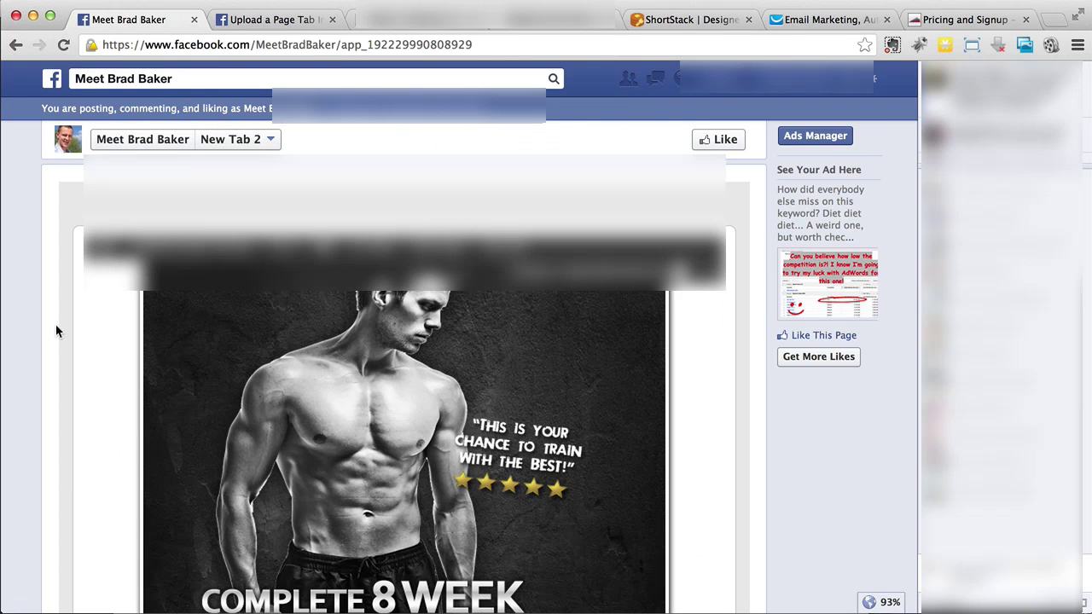
Log out of WordPress inside the tab and preview it as an ordinary visitor
scroll(56, 331, "down", 5)
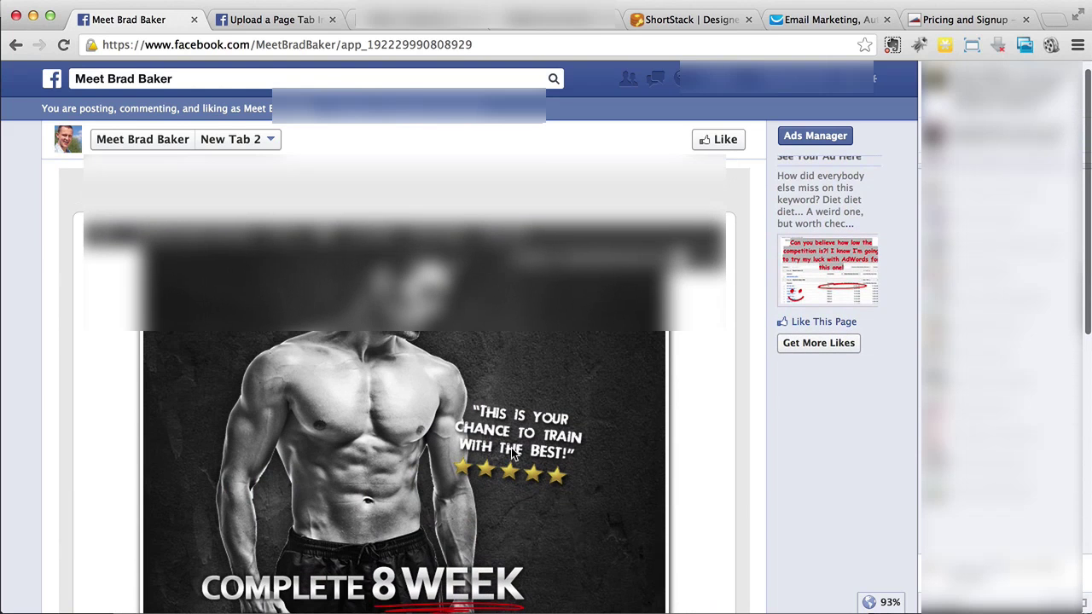
mouse_move(649, 285)
left_click(581, 359)
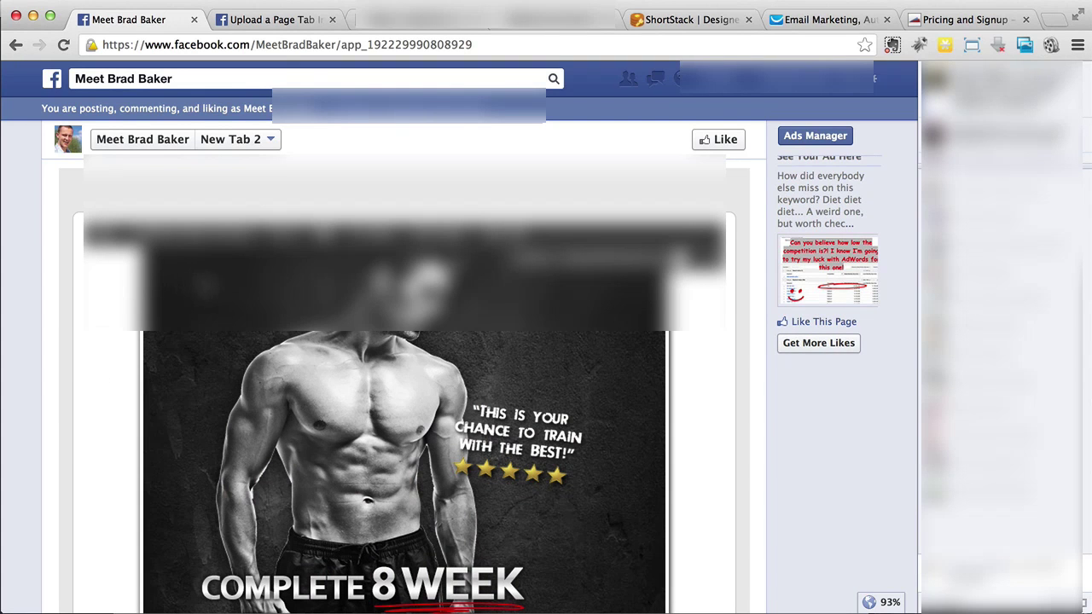
scroll(523, 360, "down", 6)
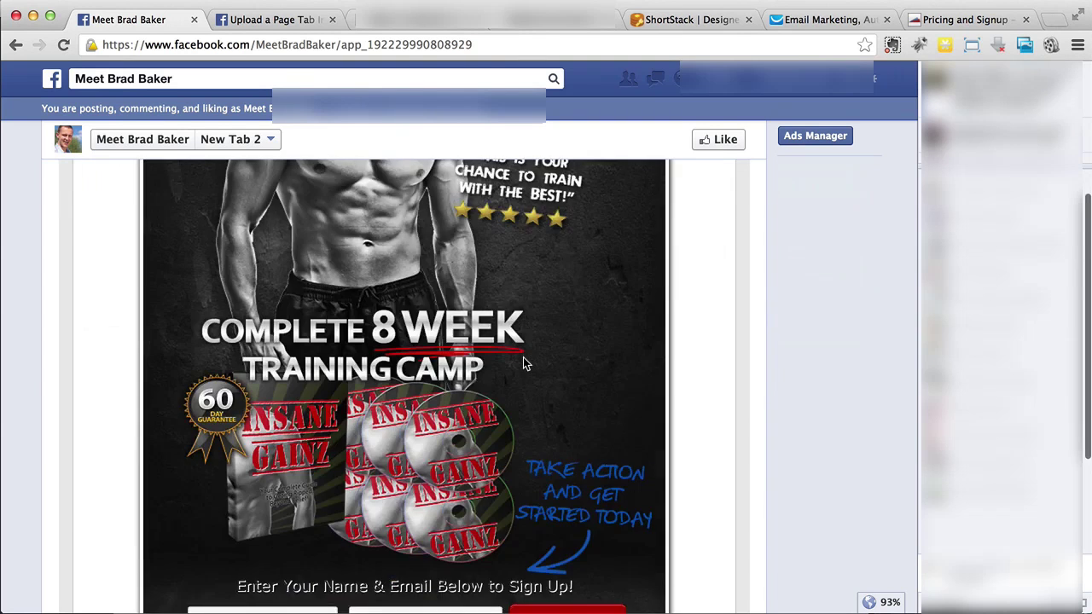
scroll(106, 499, "down", 1)
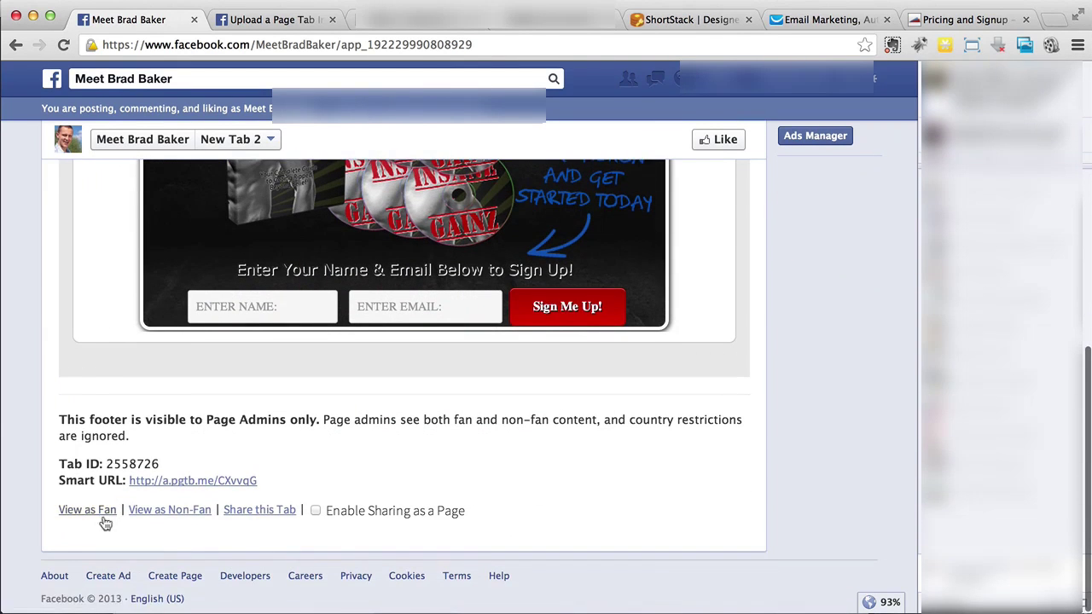
left_click(189, 515)
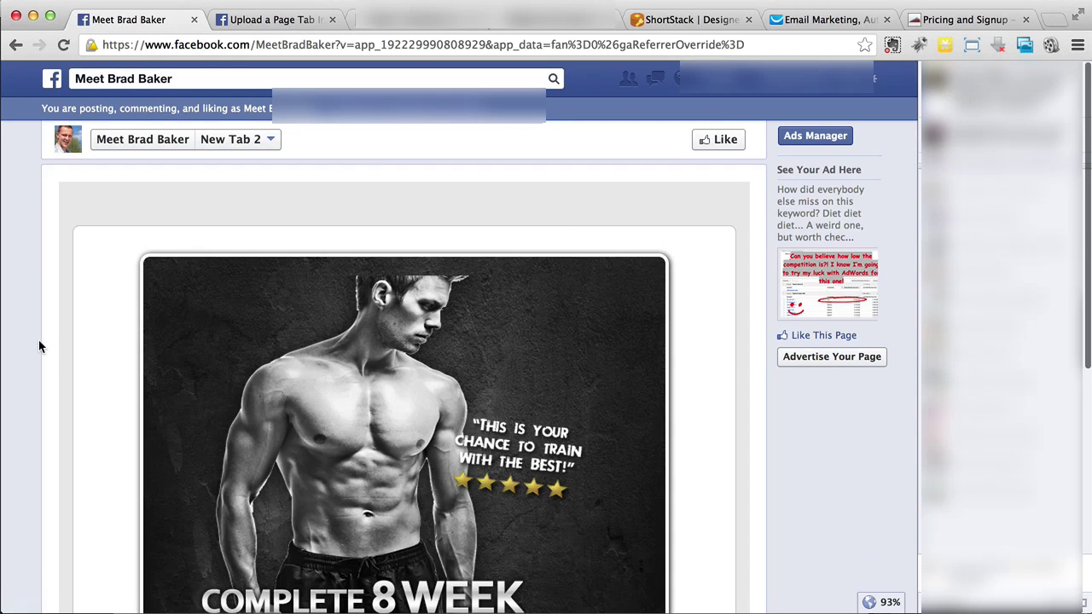
Scroll through the 8 Week Training Camp squeeze page and highlight its sign-up prompt
scroll(39, 346, "down", 2)
scroll(38, 345, "down", 3)
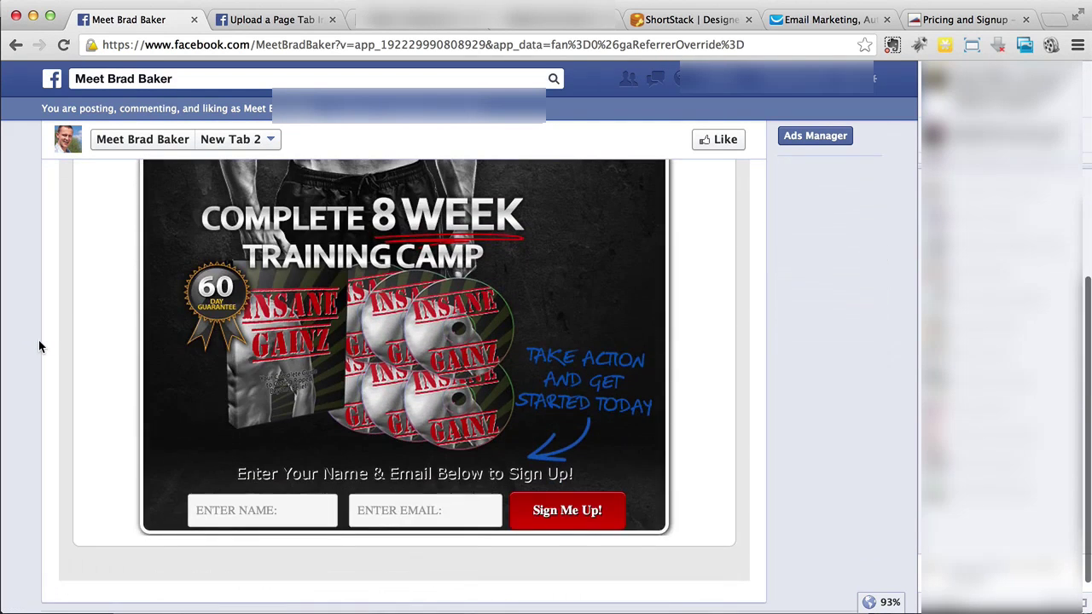
scroll(39, 345, "up", 4)
scroll(317, 304, "down", 5)
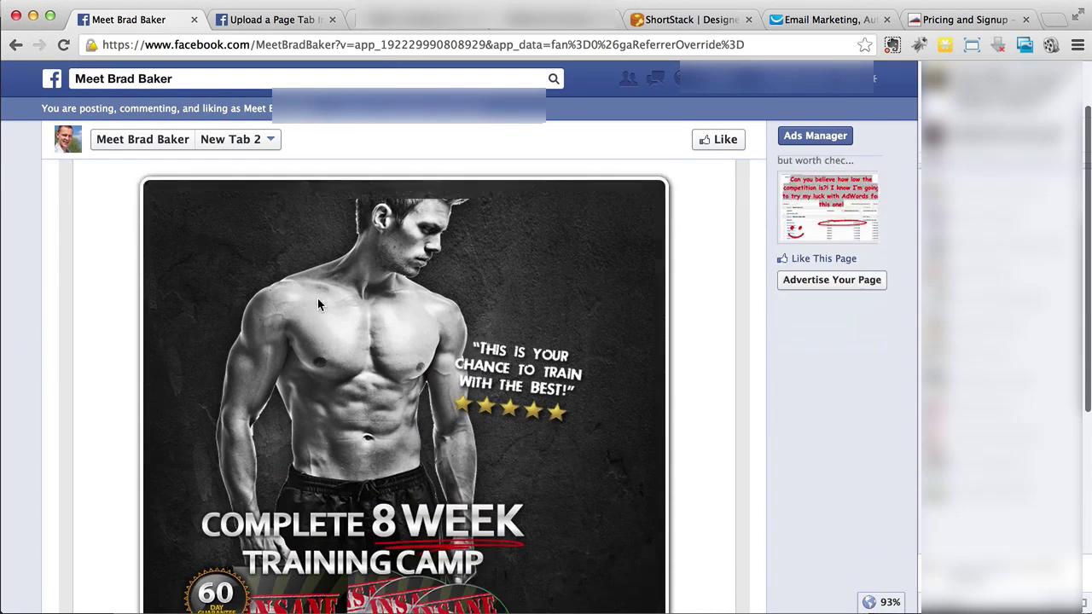
scroll(317, 299, "down", 2)
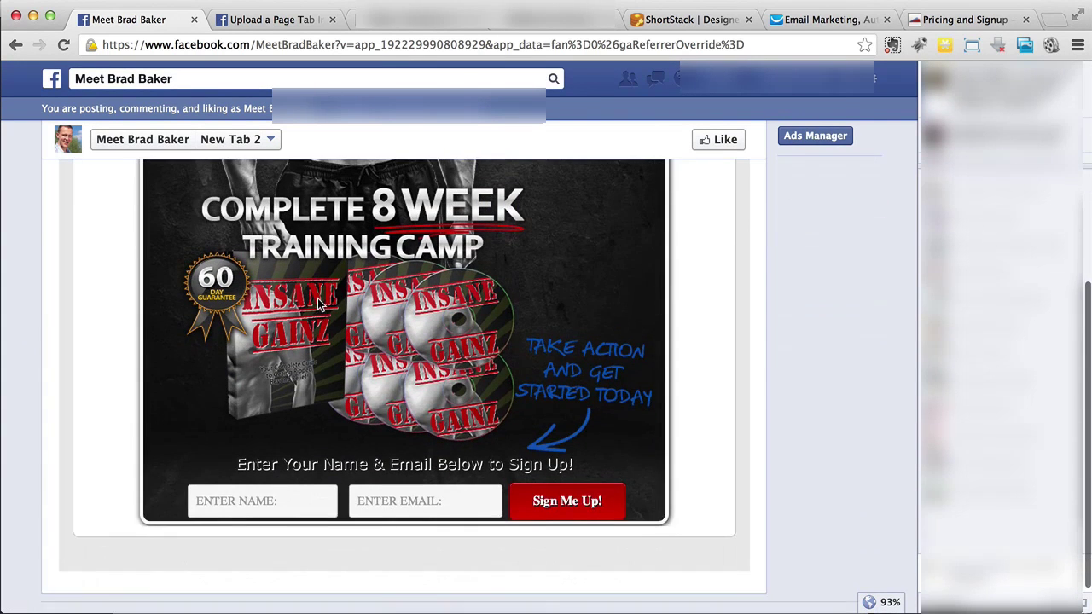
scroll(318, 299, "up", 4)
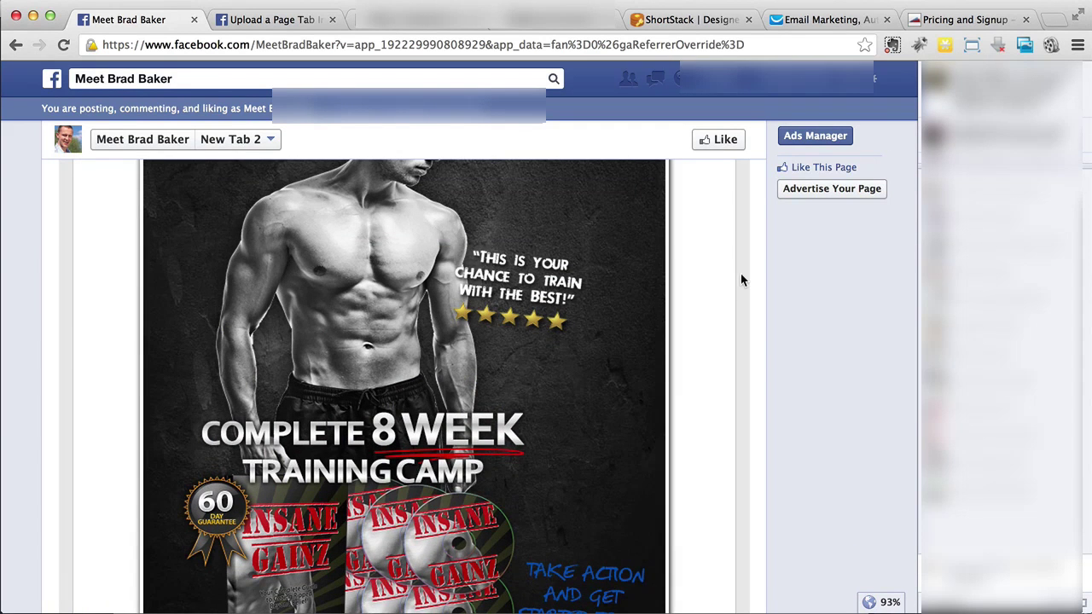
scroll(741, 280, "up", 2)
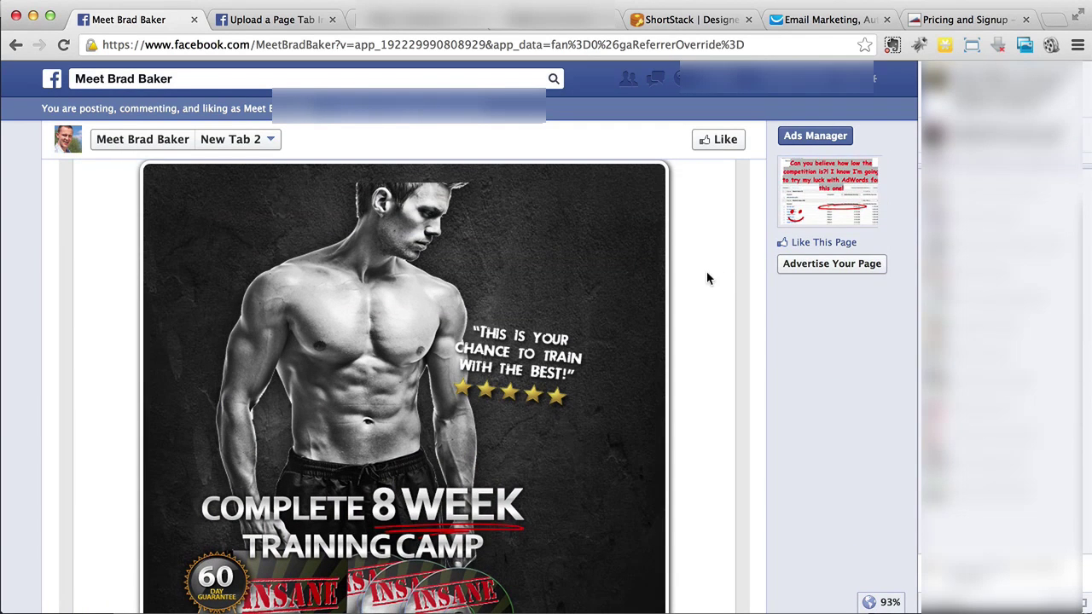
scroll(703, 253, "up", 2)
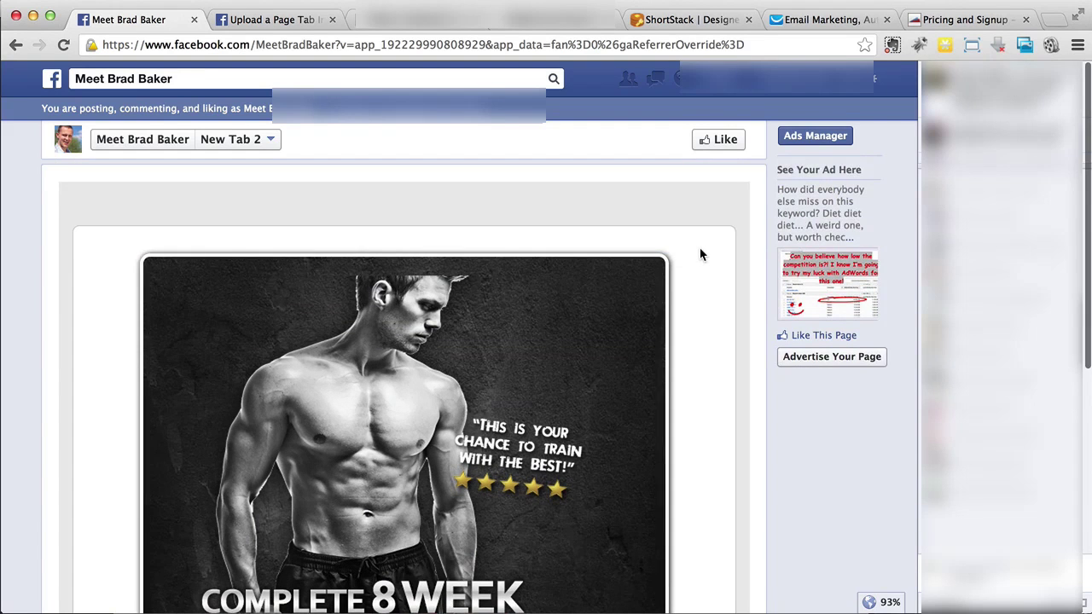
scroll(702, 254, "down", 2)
scroll(702, 255, "down", 1)
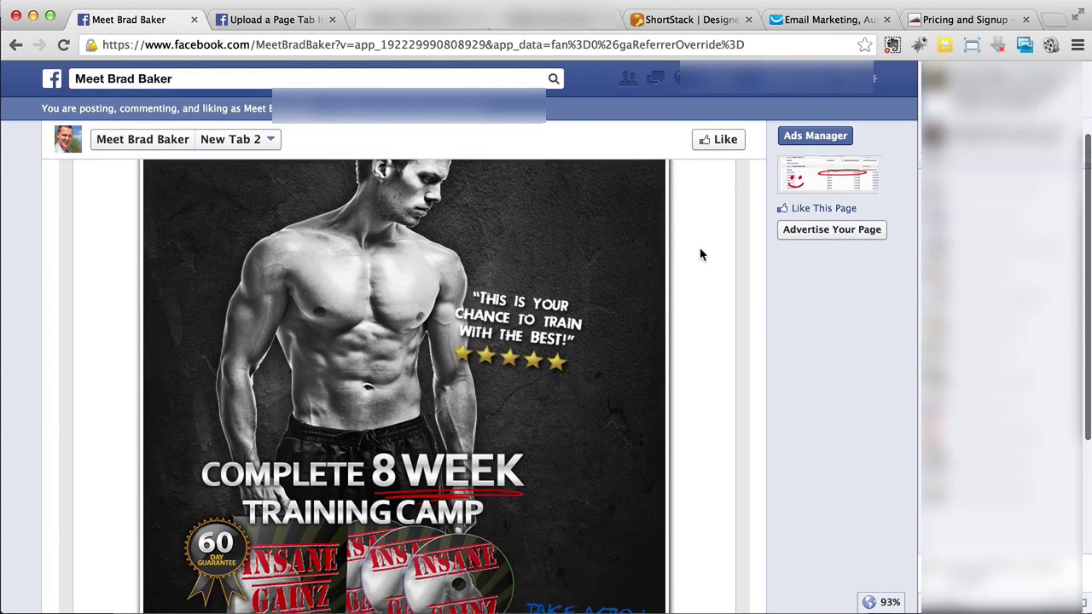
scroll(702, 254, "down", 6)
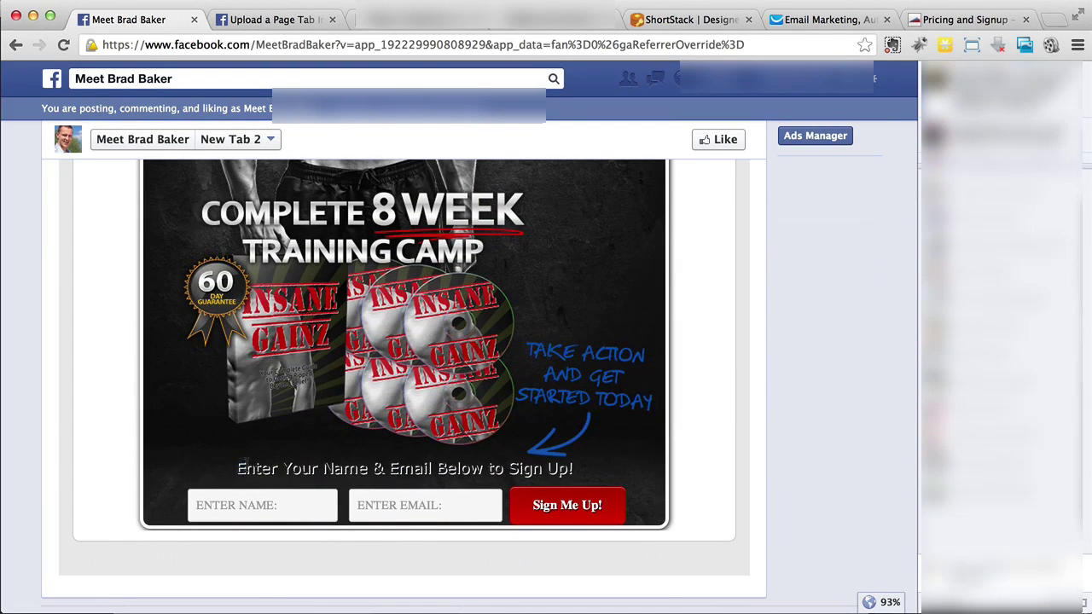
left_click_drag(240, 464, 584, 474)
left_click(580, 475)
left_click(964, 19)
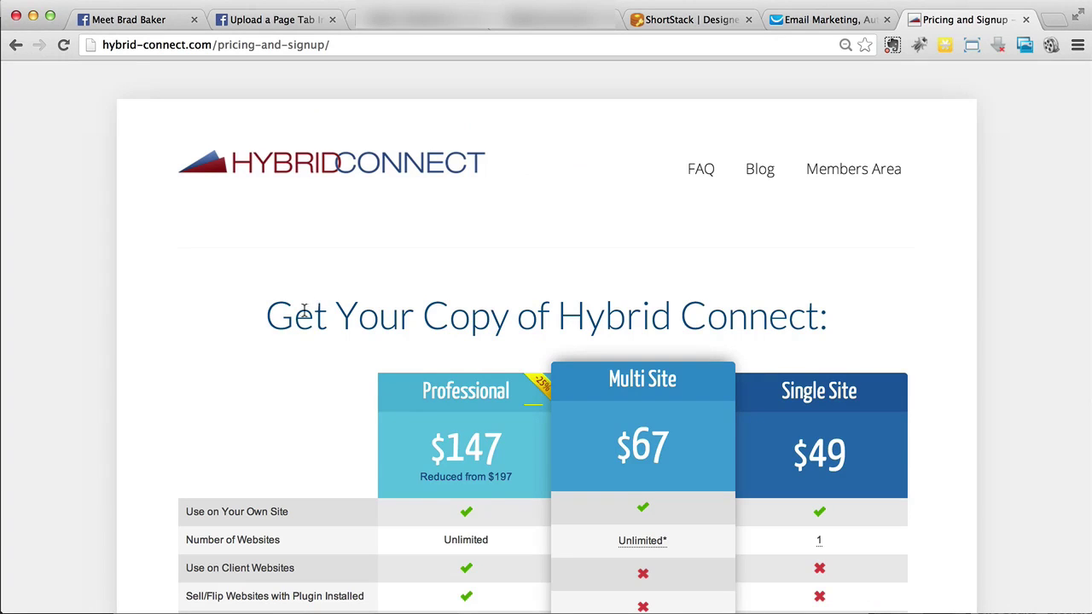
scroll(150, 408, "down", 3)
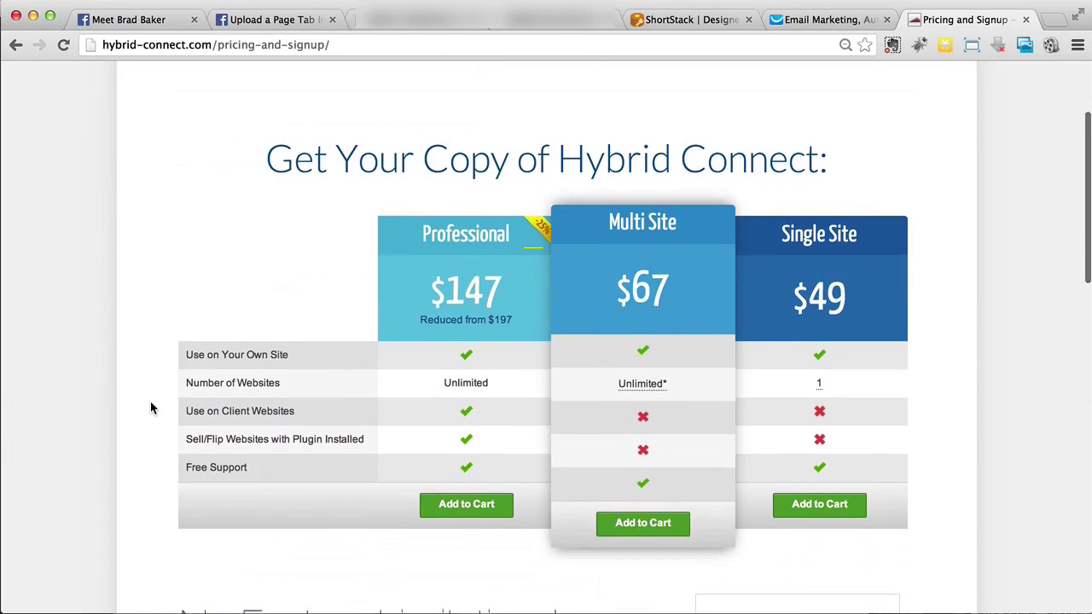
scroll(150, 409, "up", 1)
left_click(250, 23)
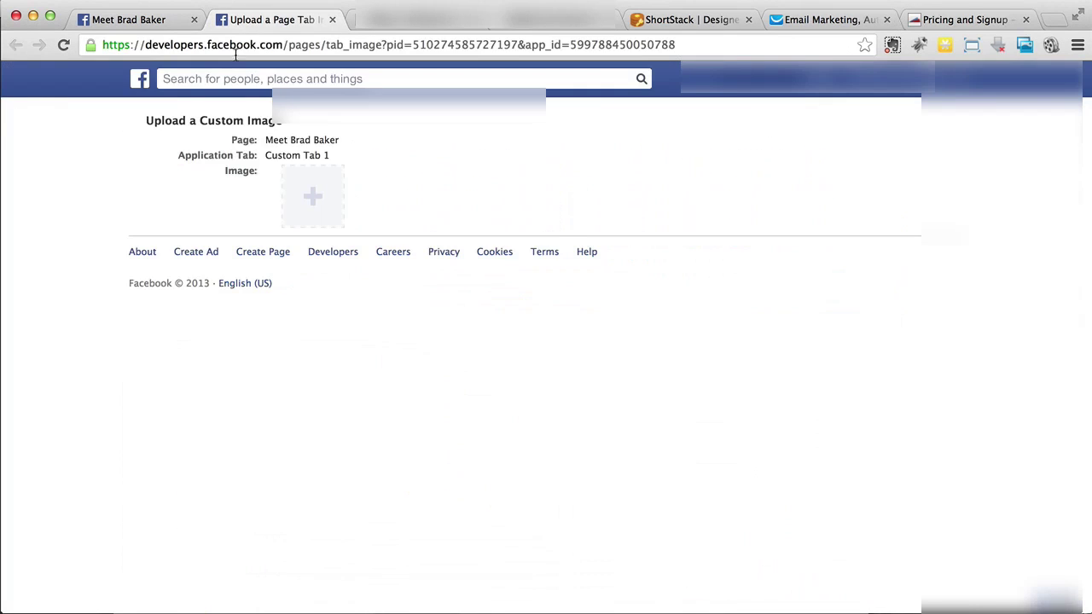
left_click(157, 23)
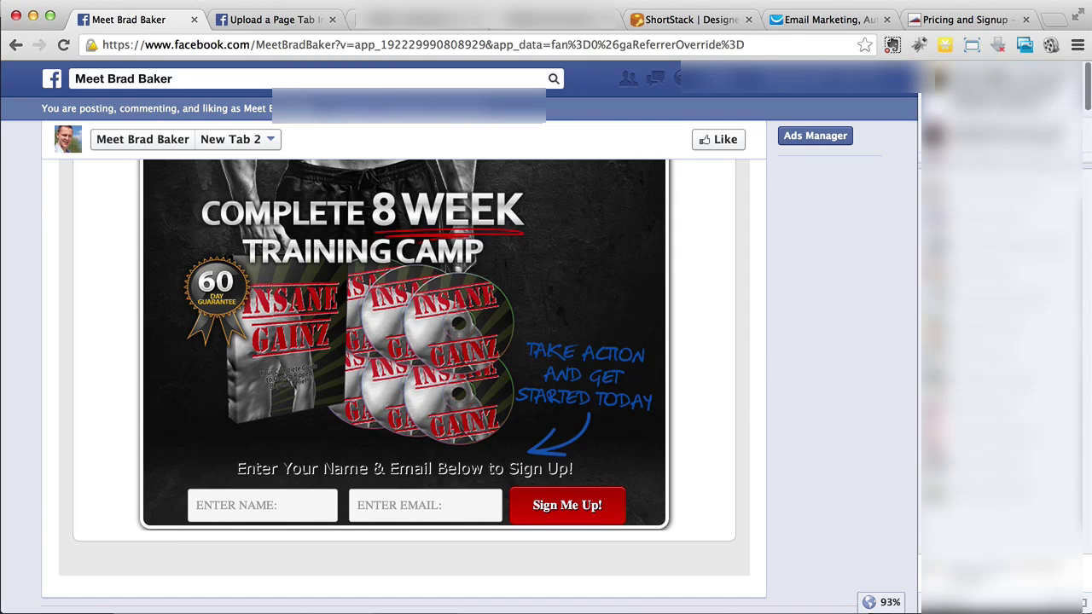
left_click(962, 21)
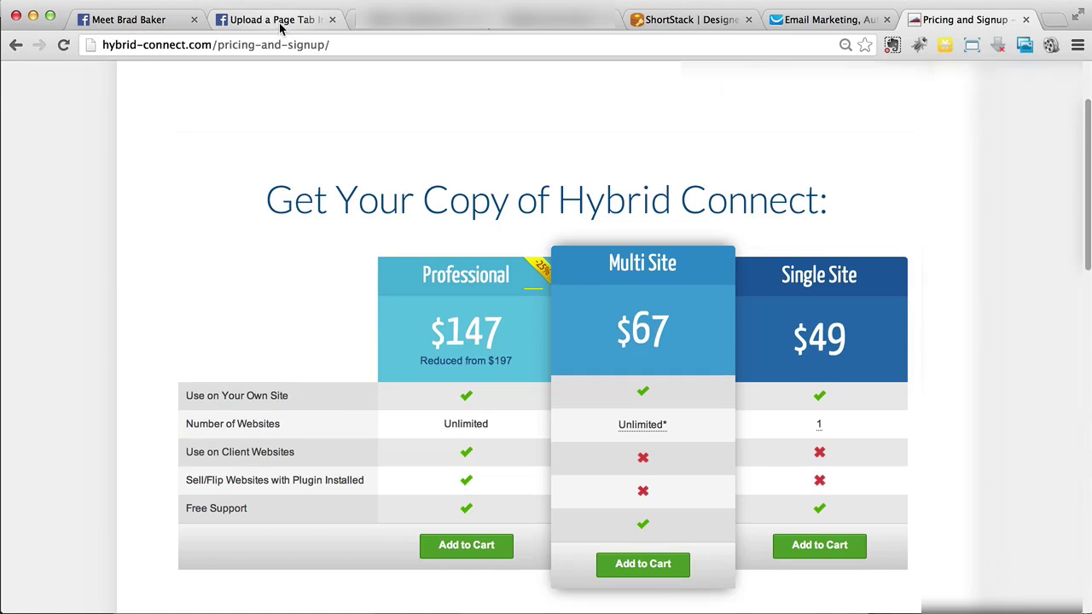
left_click(278, 22)
left_click(171, 22)
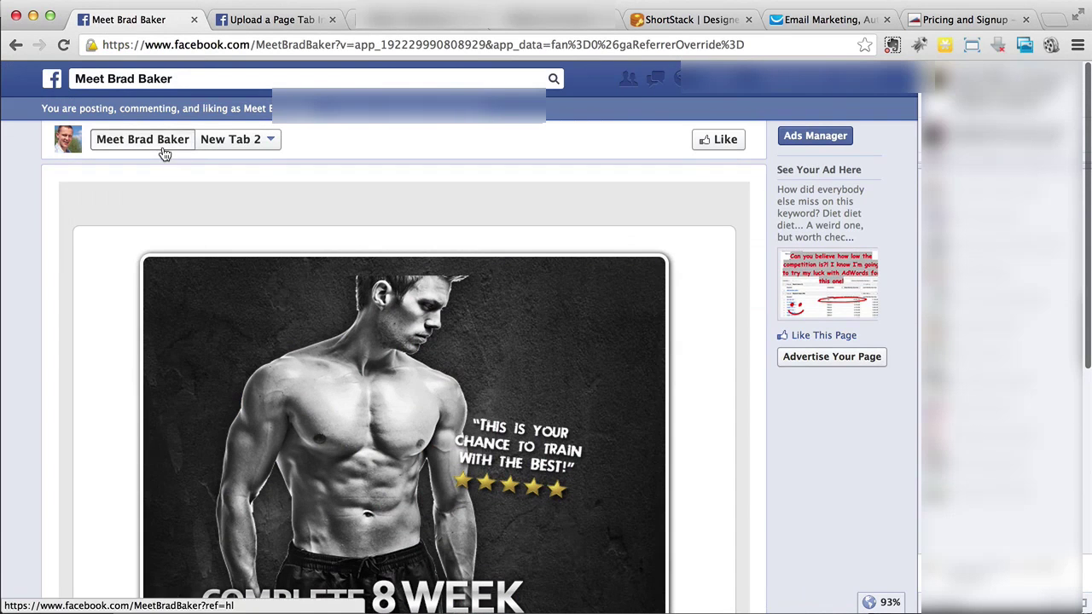
Rename New Tab 2 to '8-week Training' in its custom tab settings
left_click(161, 145)
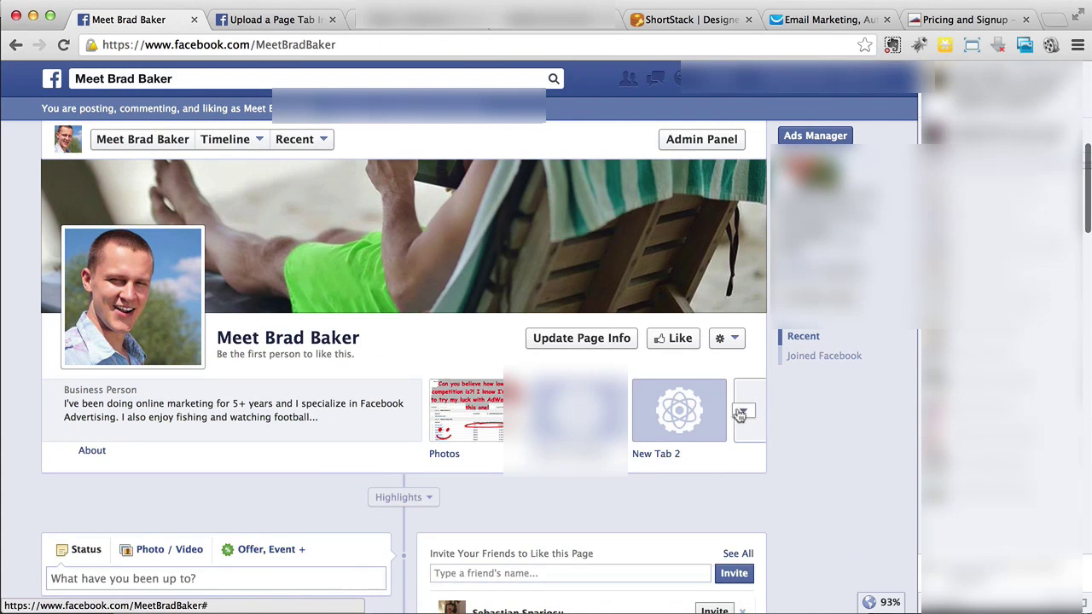
left_click(744, 410)
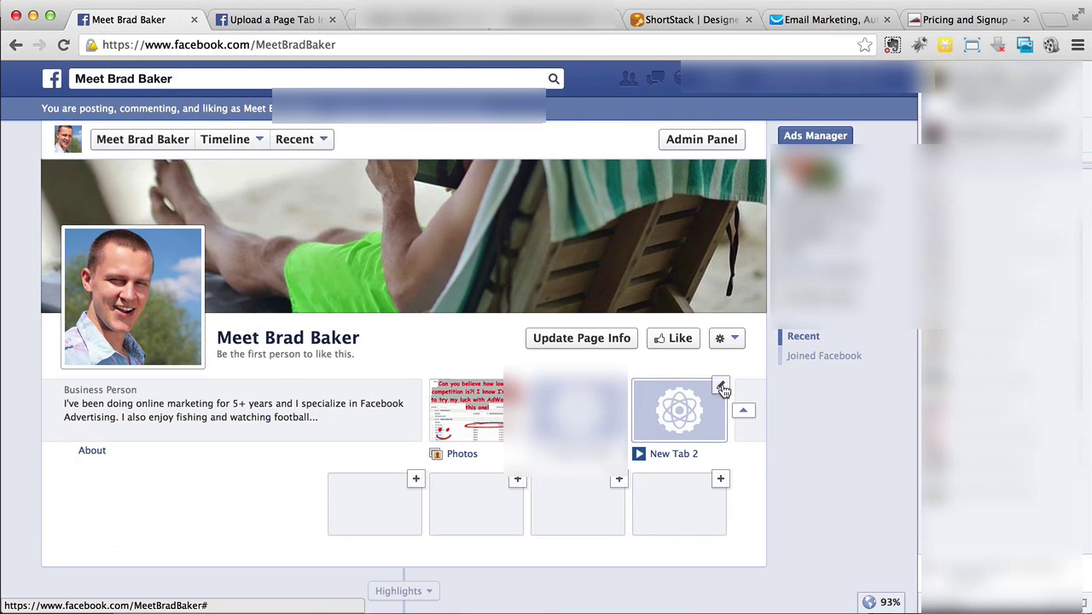
left_click(721, 387)
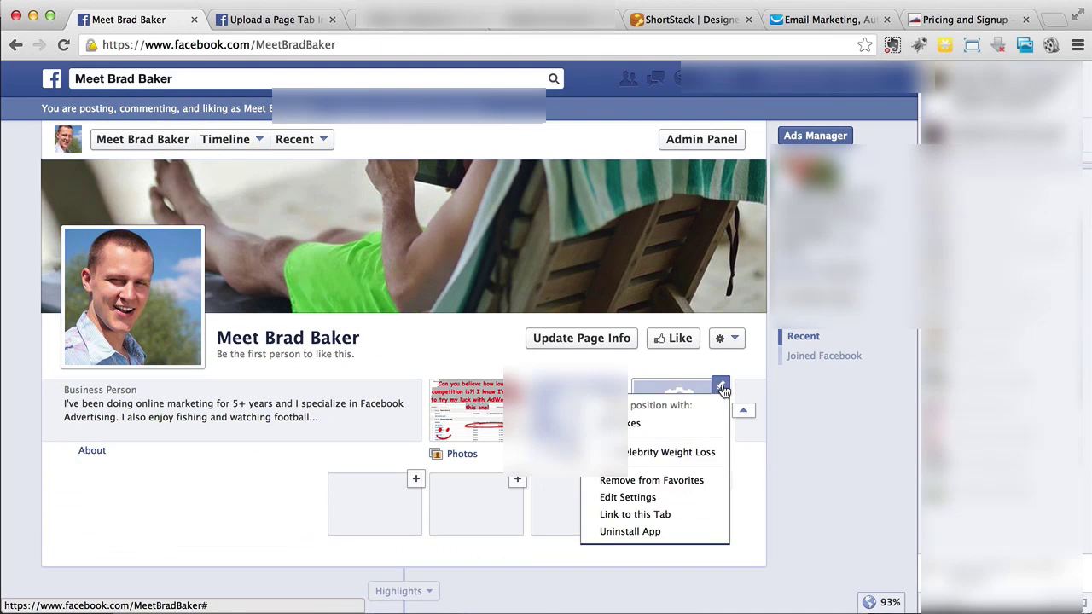
left_click(630, 499)
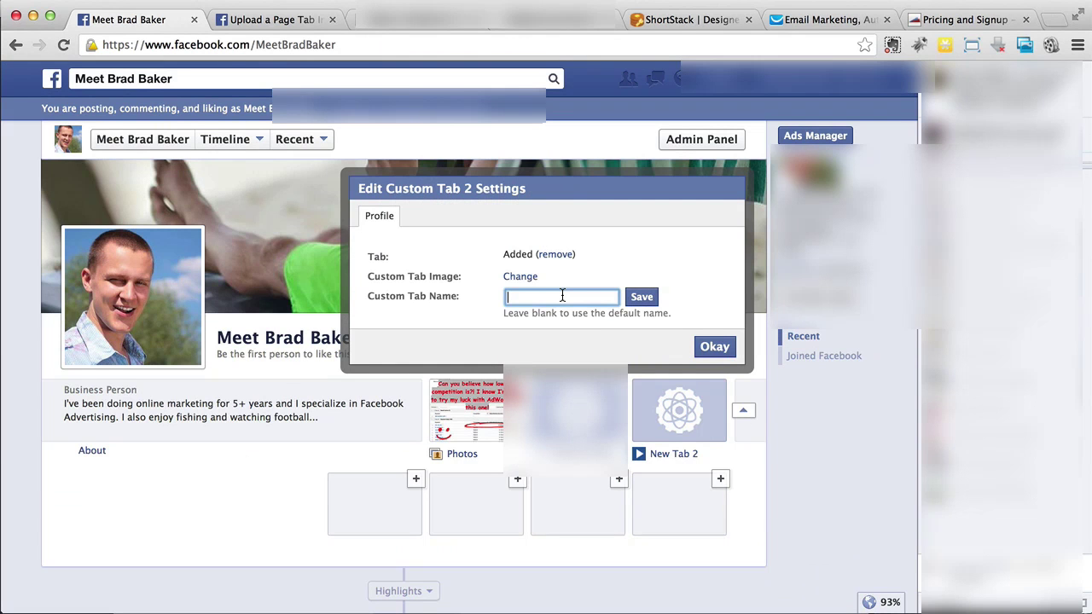
type("8-week Training")
left_click(524, 279)
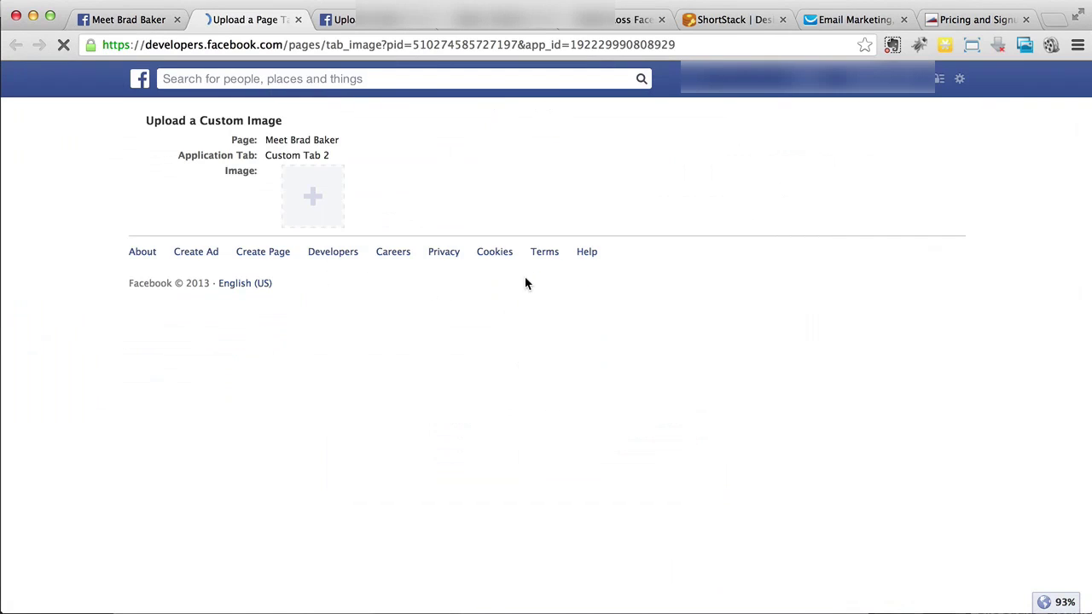
Check that tab images must be 111 x 74 pixels, cancel the upload, and return to Custom Tab 2's settings
left_click(309, 217)
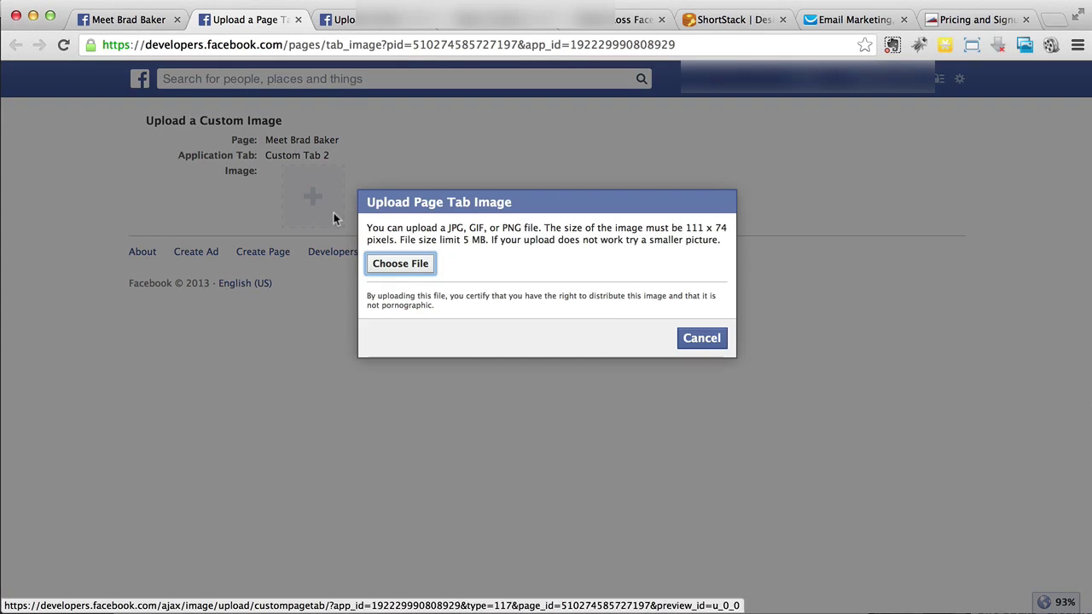
left_click(688, 228)
left_click_drag(688, 228, 726, 228)
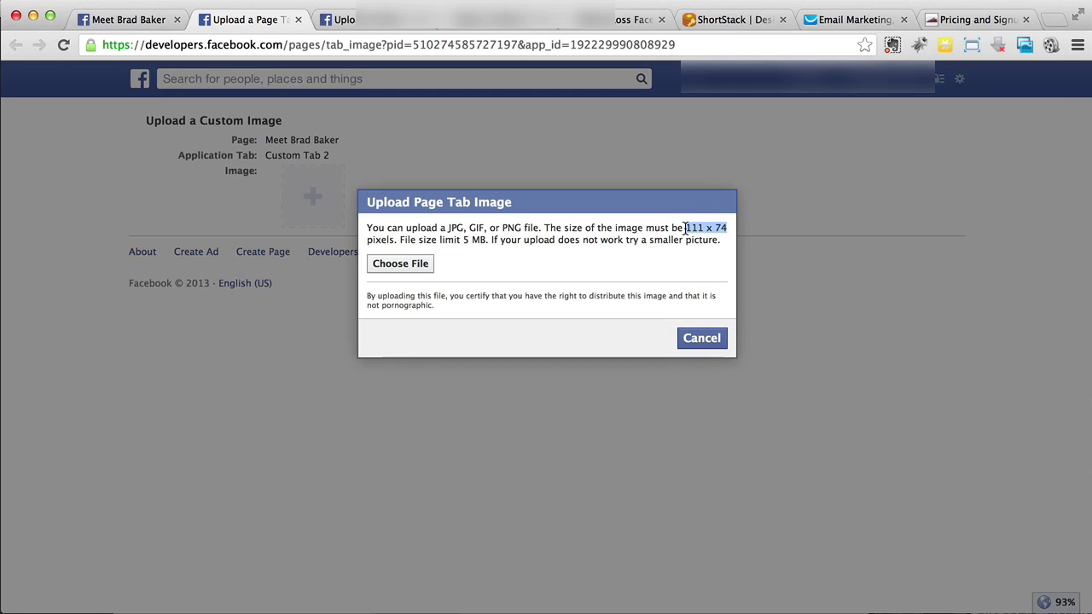
left_click(719, 340)
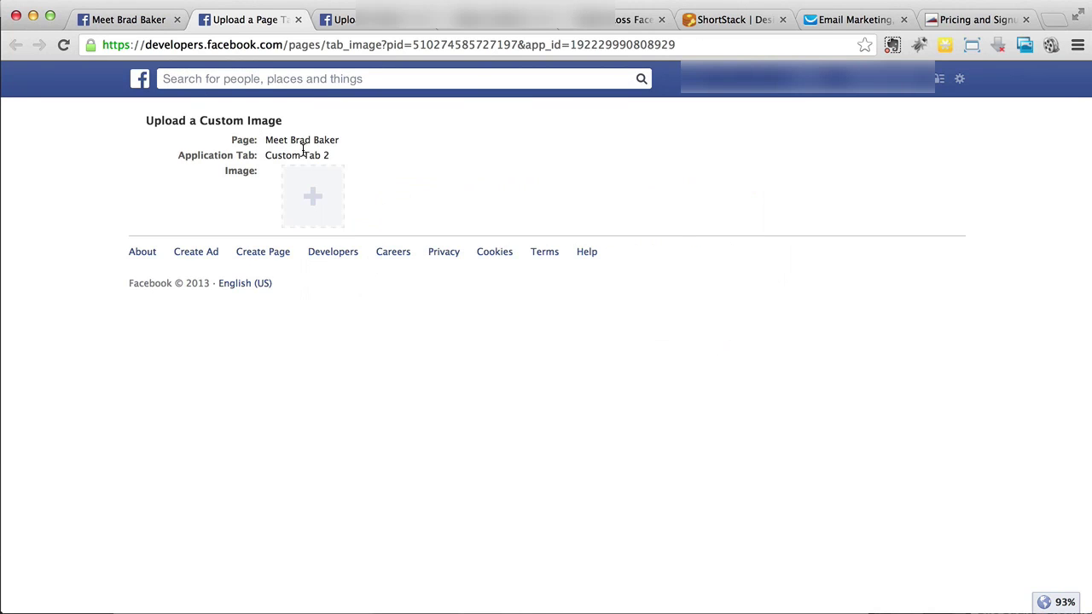
left_click(338, 18)
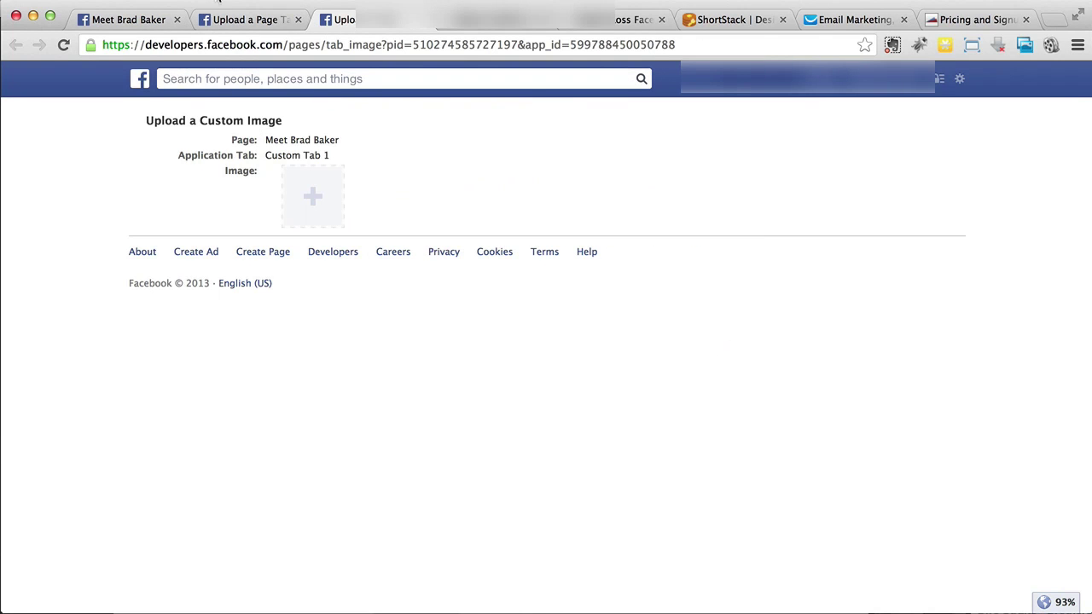
left_click(128, 19)
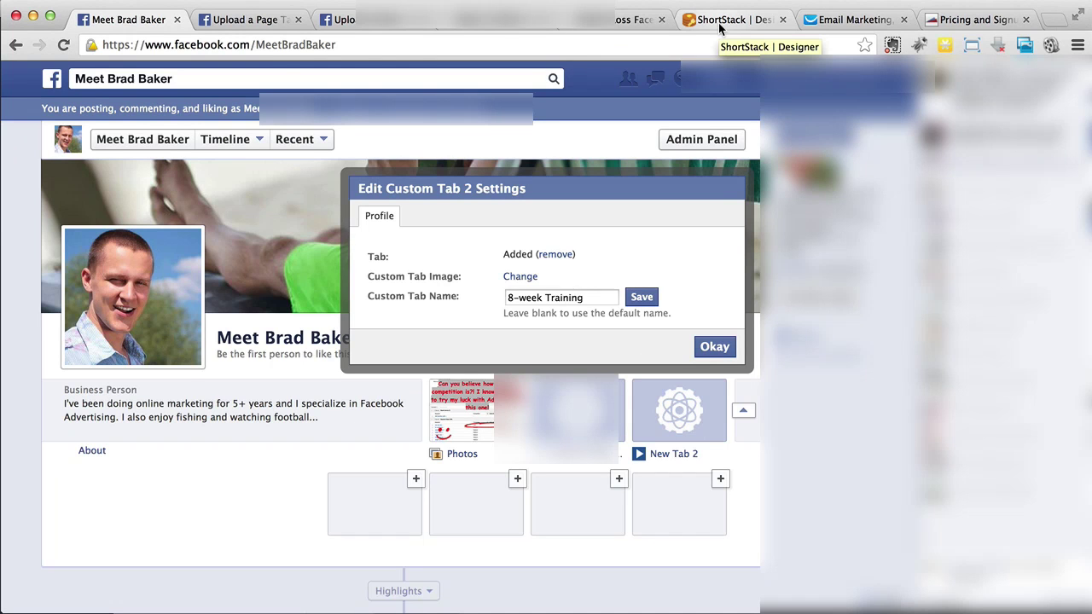
Leave the Facebook tab settings for the ShortStack Designer browser tab
left_click(719, 24)
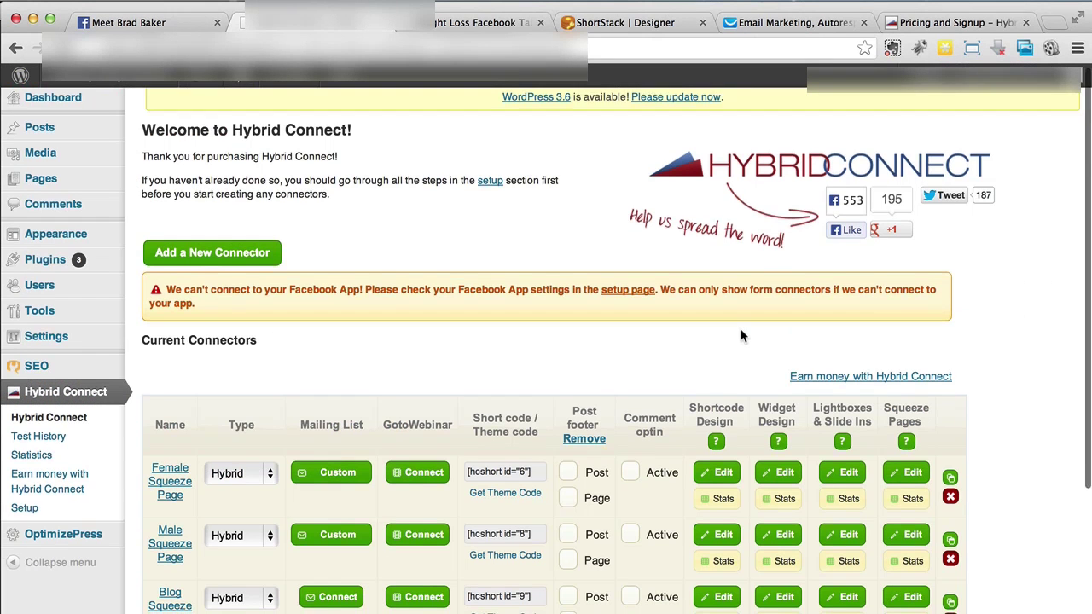
Open the Mailing List Settings for the FB Weight Loss row in the Current Connectors table
scroll(740, 328, "down", 1)
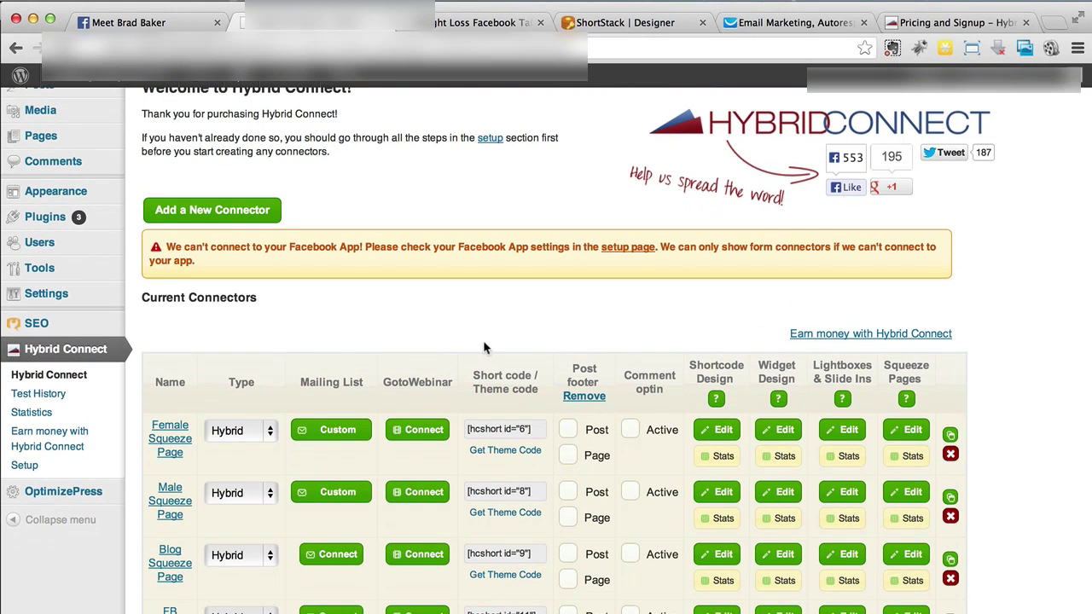
scroll(457, 338, "down", 1)
scroll(456, 338, "down", 3)
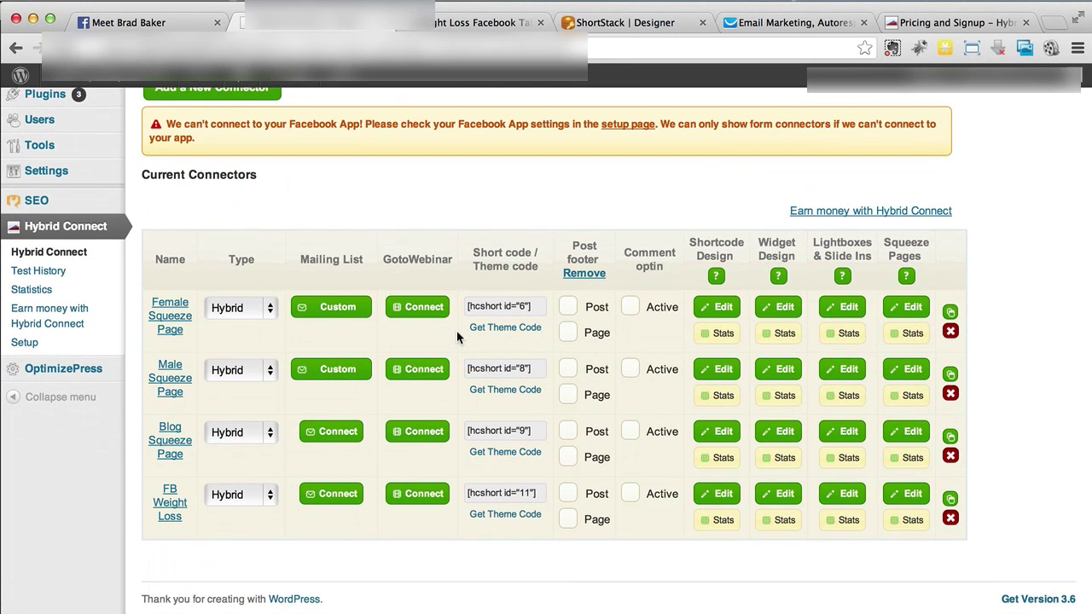
left_click(321, 509)
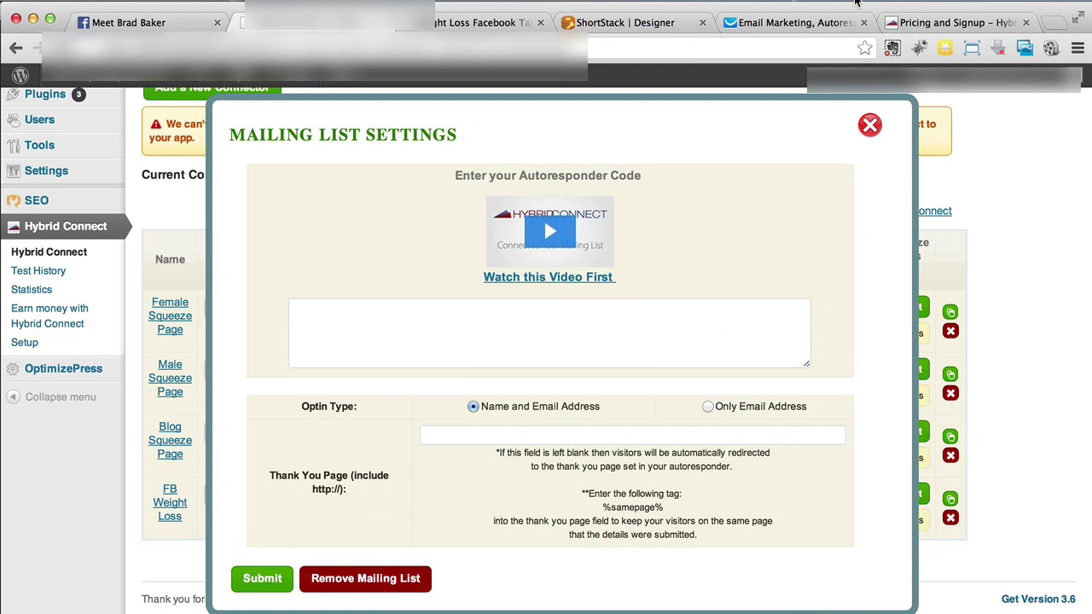
Copy all of GetResponse's web form HTML code and place the cursor in Hybrid Connect's autoresponder code box
left_click(789, 24)
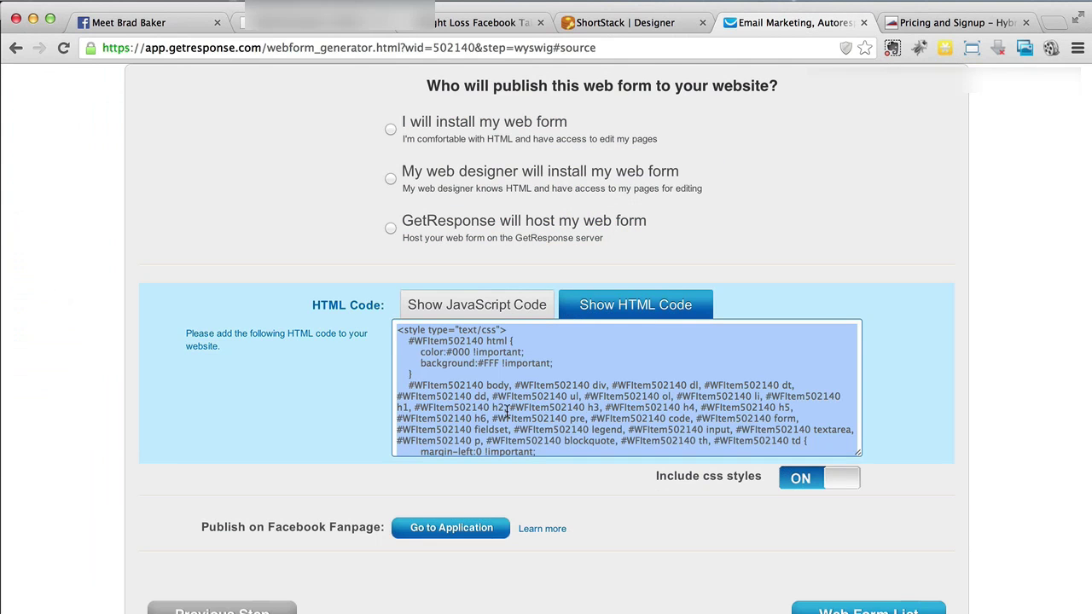
scroll(355, 429, "up", 5)
scroll(355, 430, "down", 3)
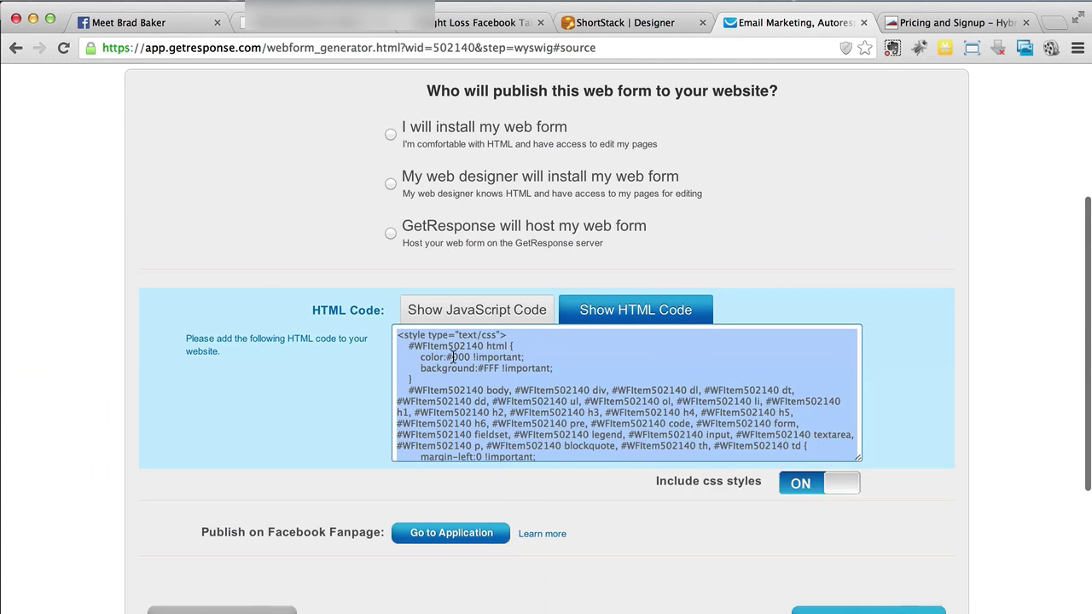
right_click(406, 336)
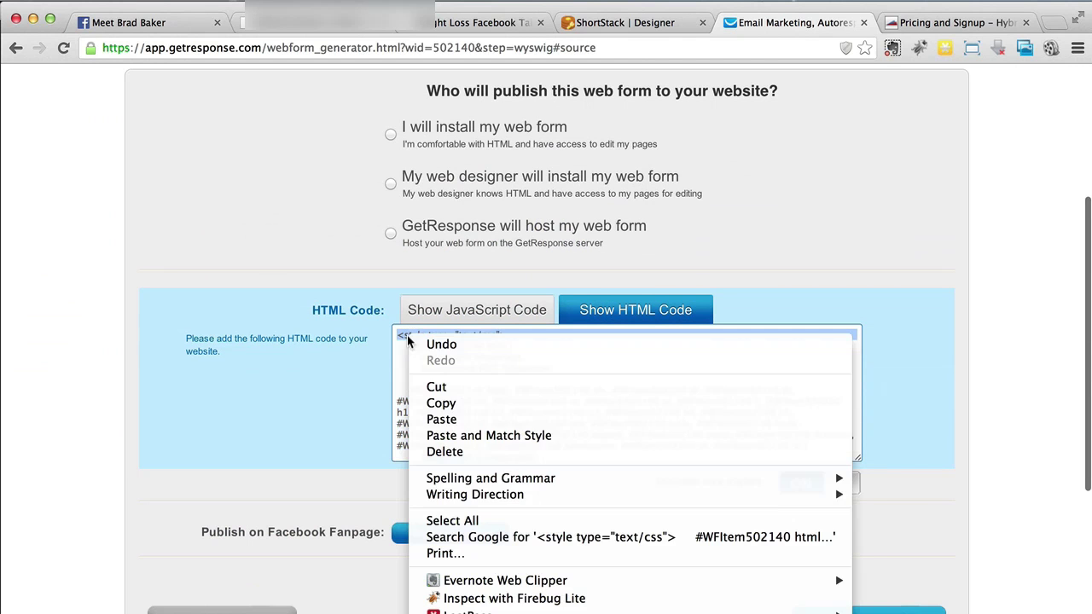
left_click(442, 403)
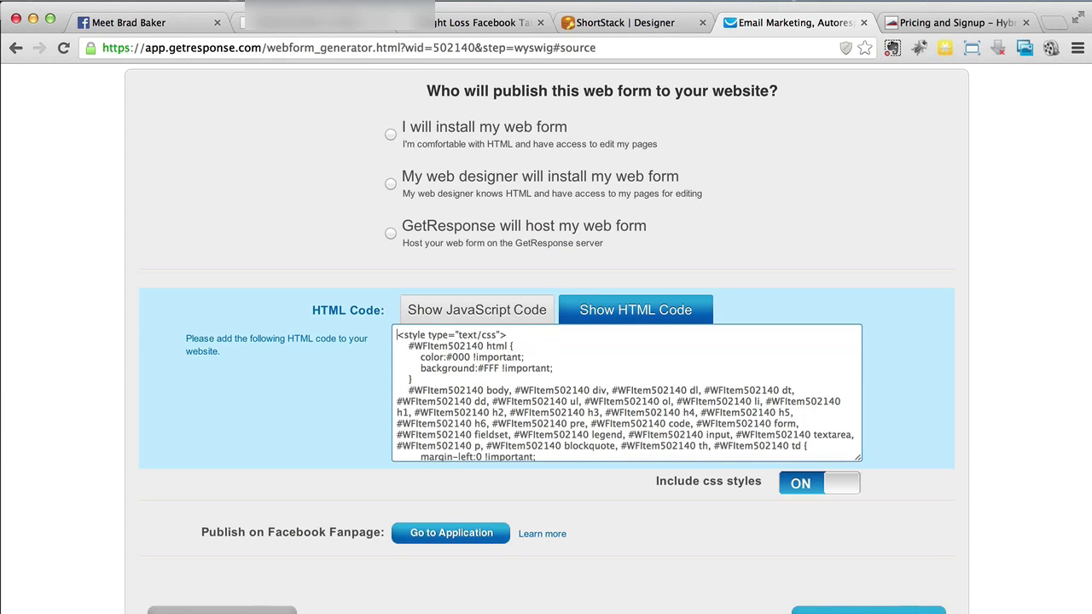
key("super+a")
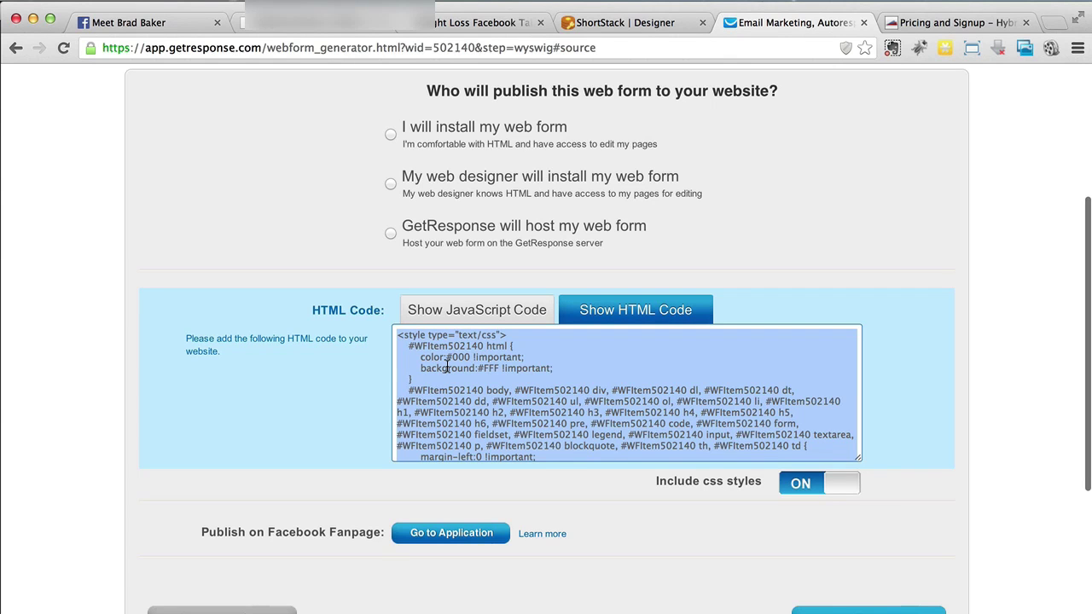
right_click(447, 367)
left_click(504, 431)
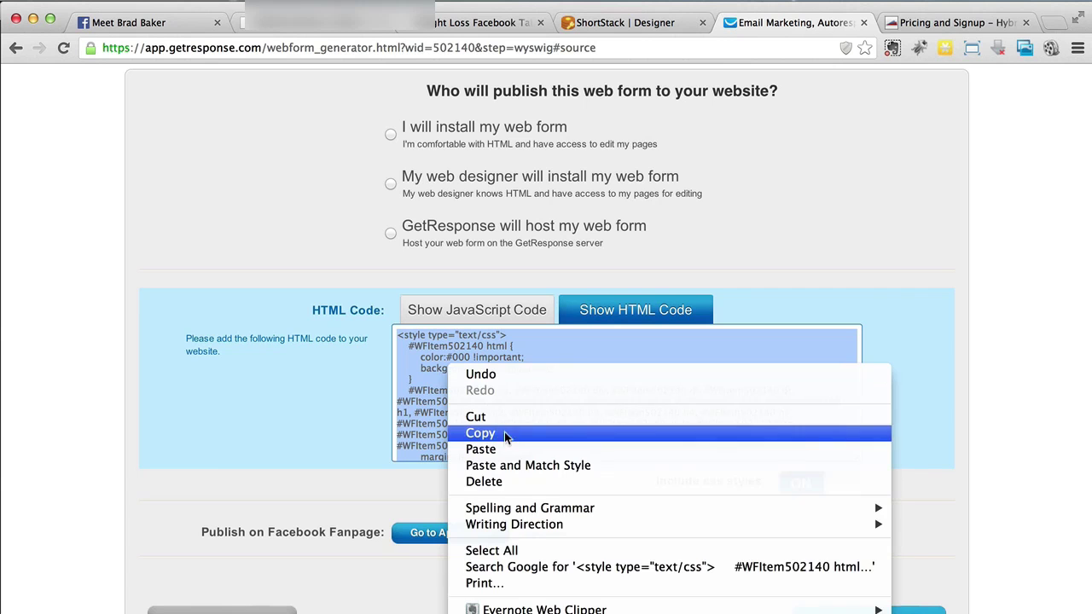
left_click(353, 31)
left_click(432, 339)
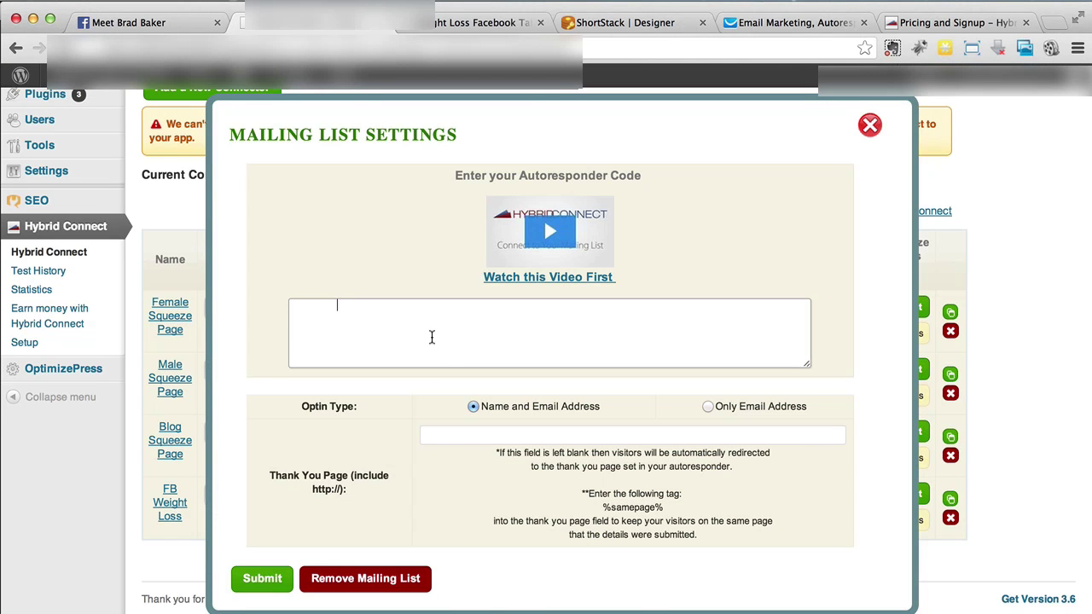
Clear the FB Weight Loss autoresponder box and paste in the GetResponse form code
right_click(431, 340)
left_click(361, 324)
left_click_drag(349, 311, 288, 306)
key("BackSpace")
right_click(313, 341)
left_click(356, 424)
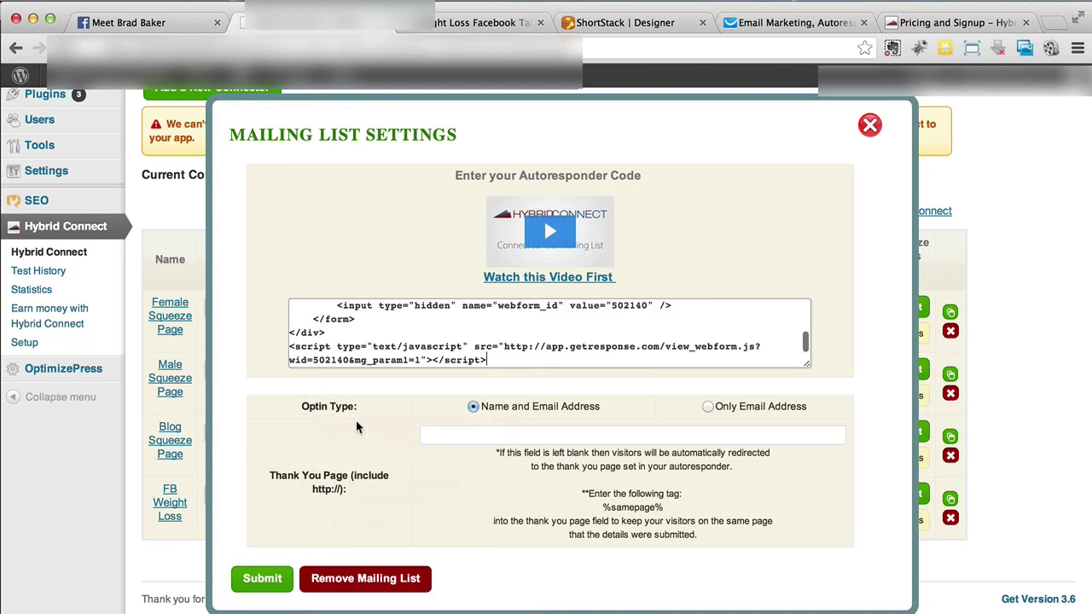
left_click(439, 430)
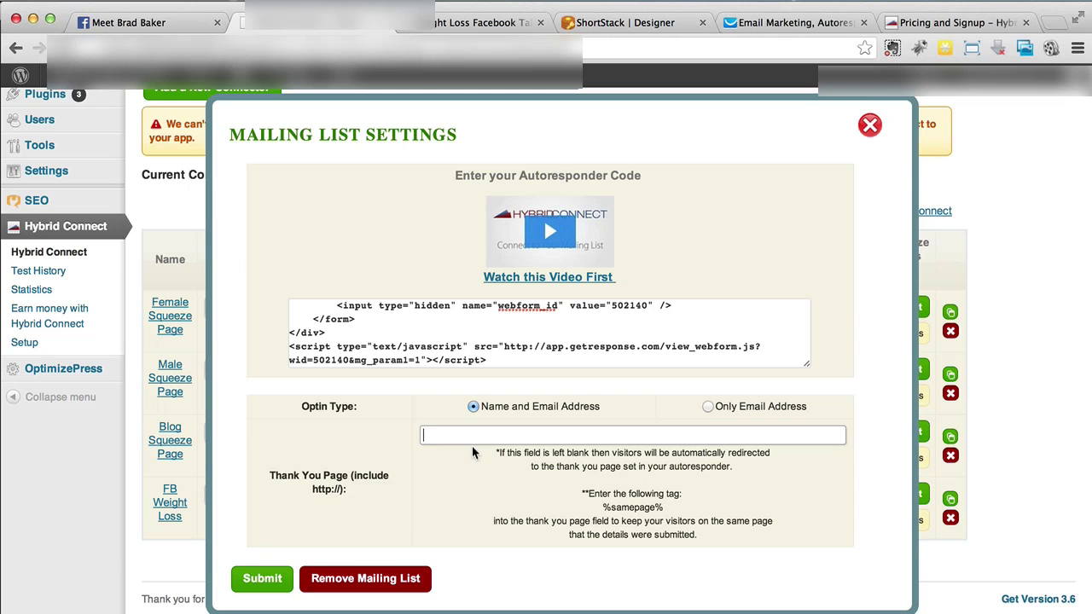
left_click(764, 28)
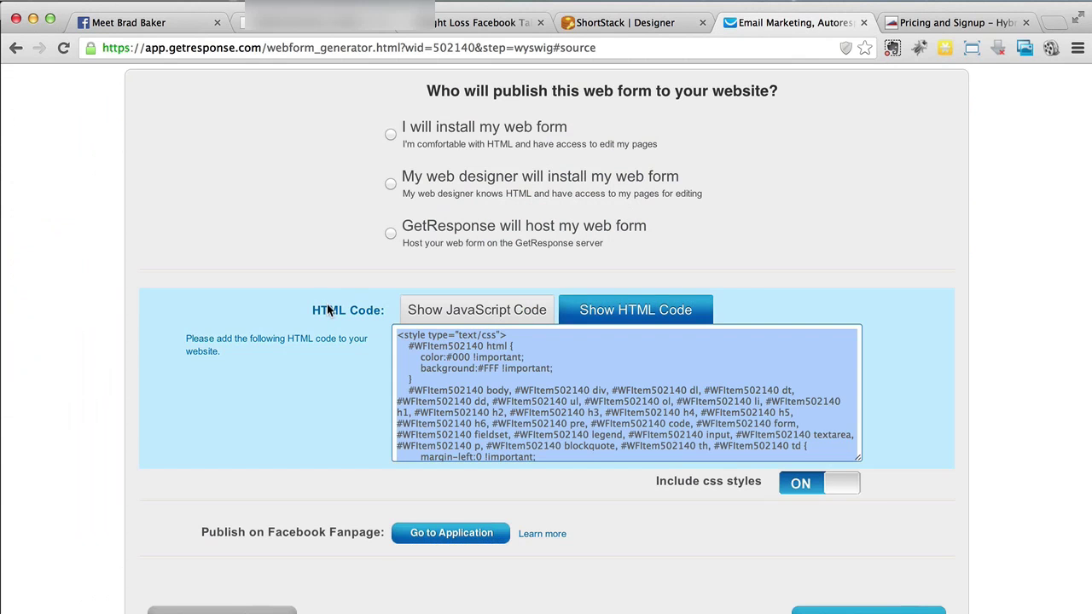
scroll(219, 310, "up", 3)
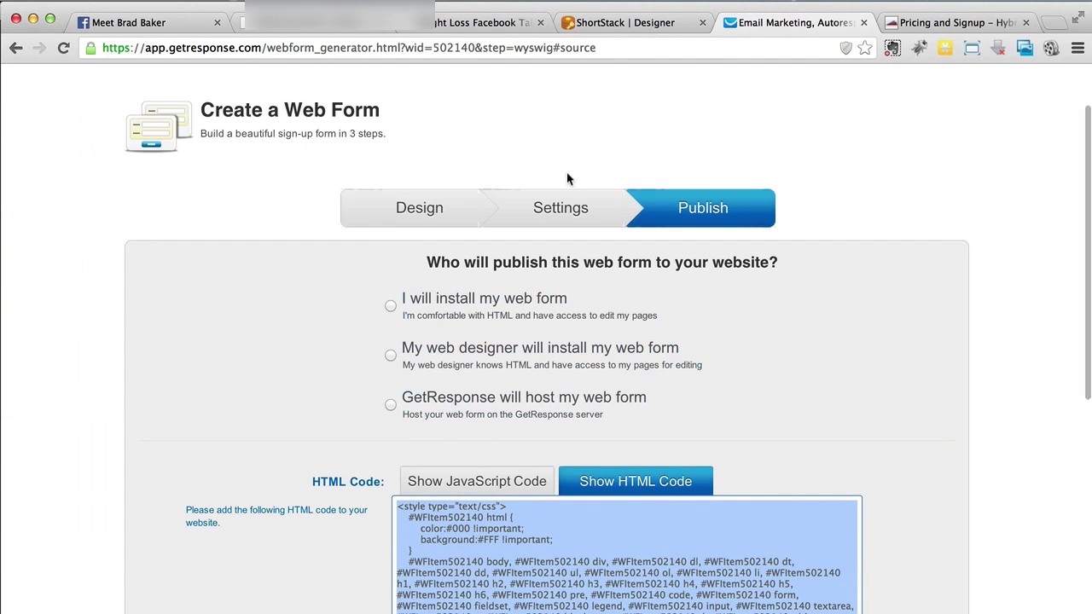
left_click(576, 218)
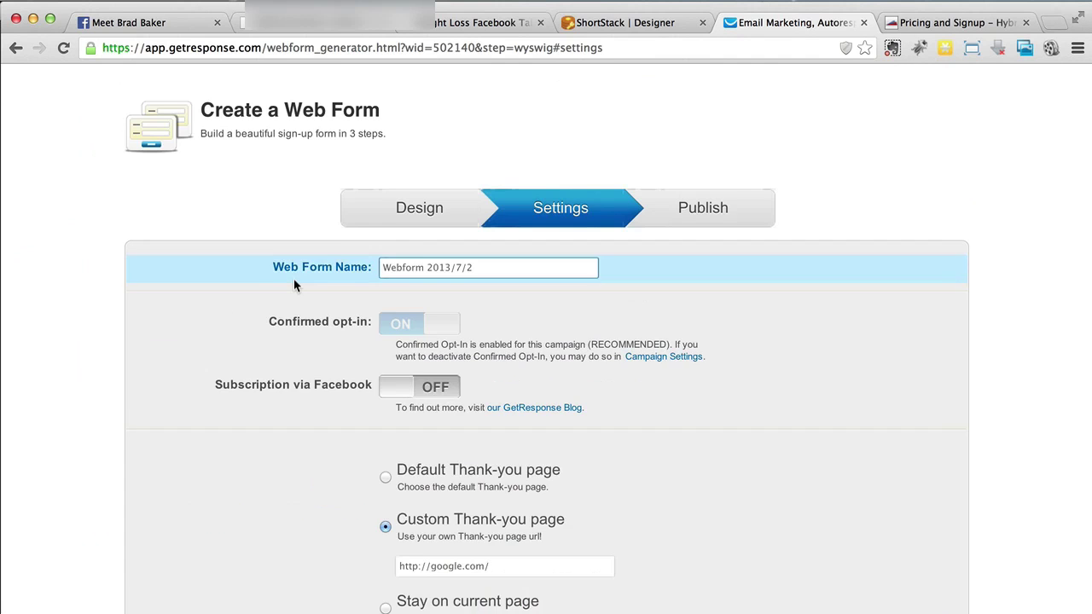
scroll(294, 286, "down", 2)
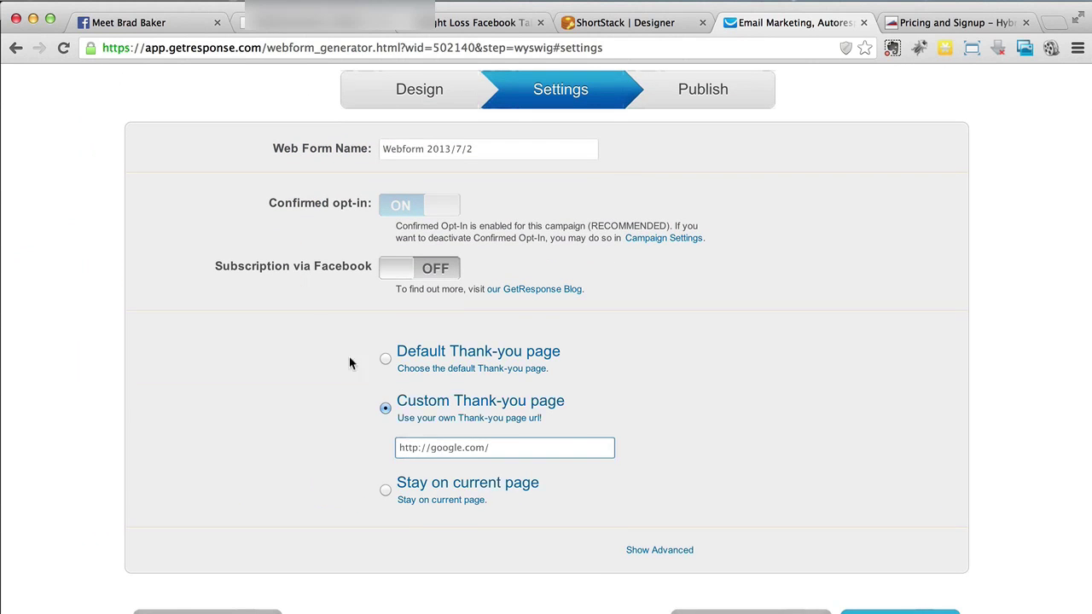
left_click(517, 450)
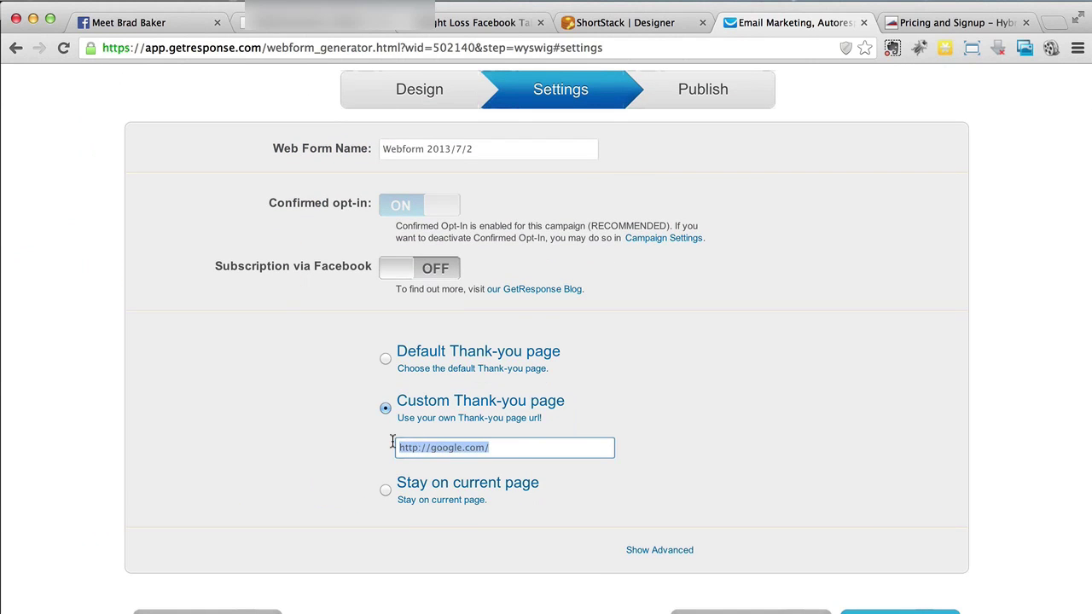
left_click(514, 451)
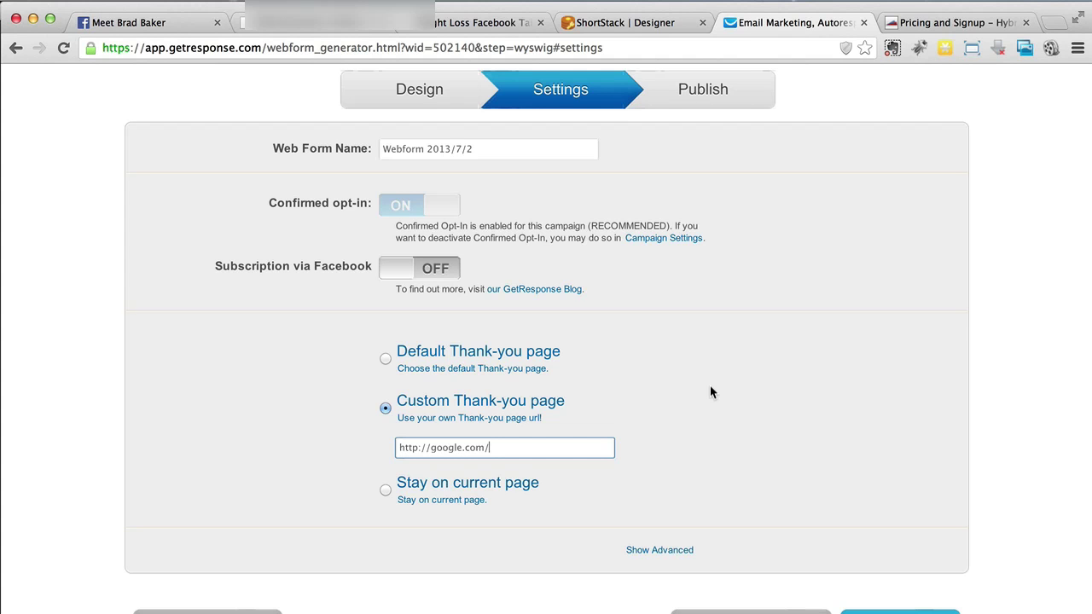
left_click(424, 362)
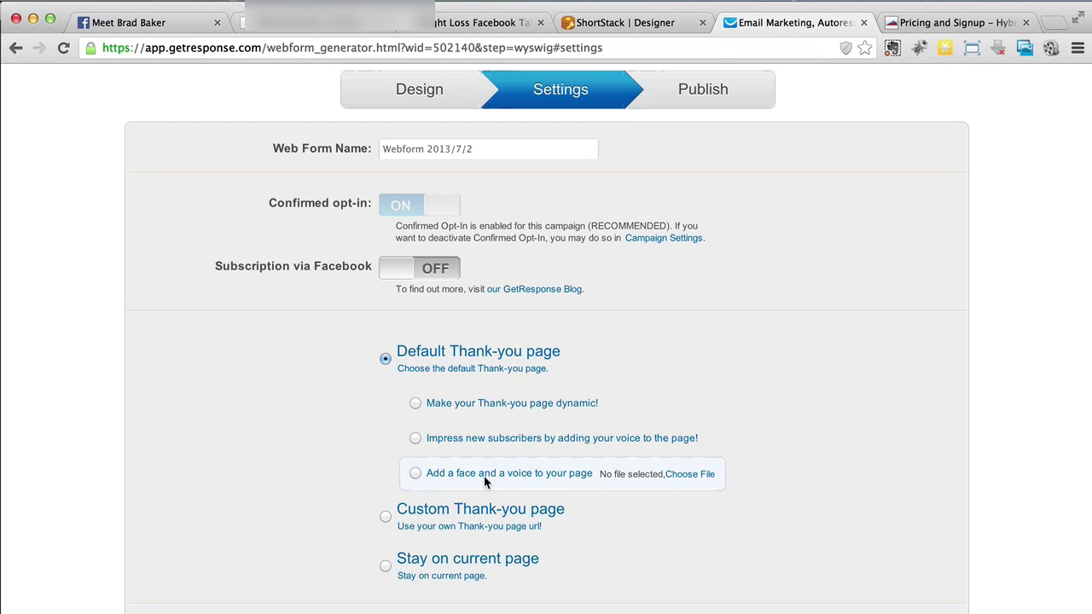
left_click(511, 407)
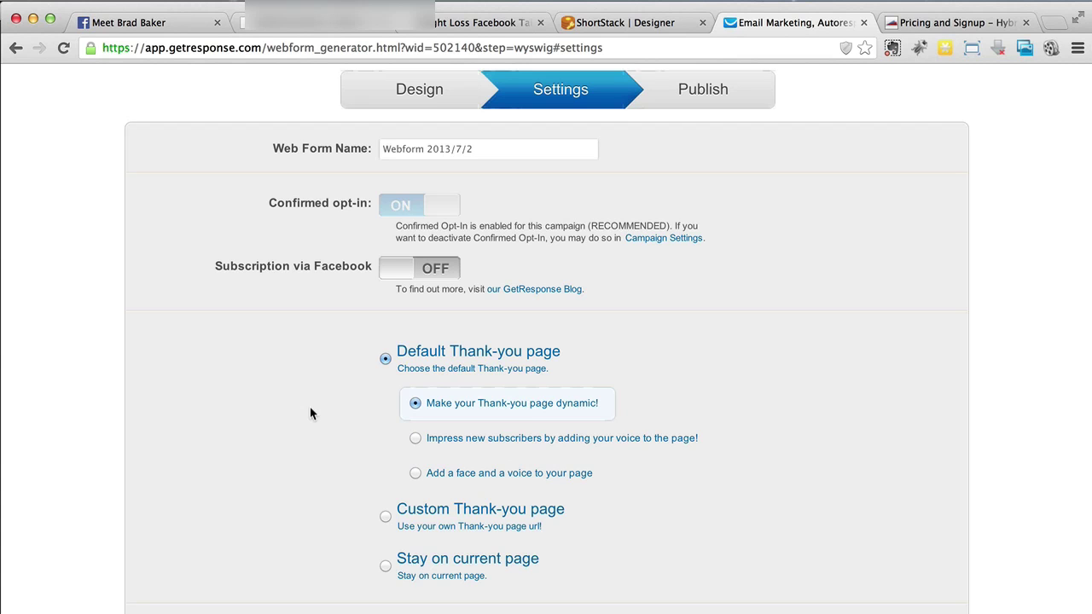
left_click(461, 523)
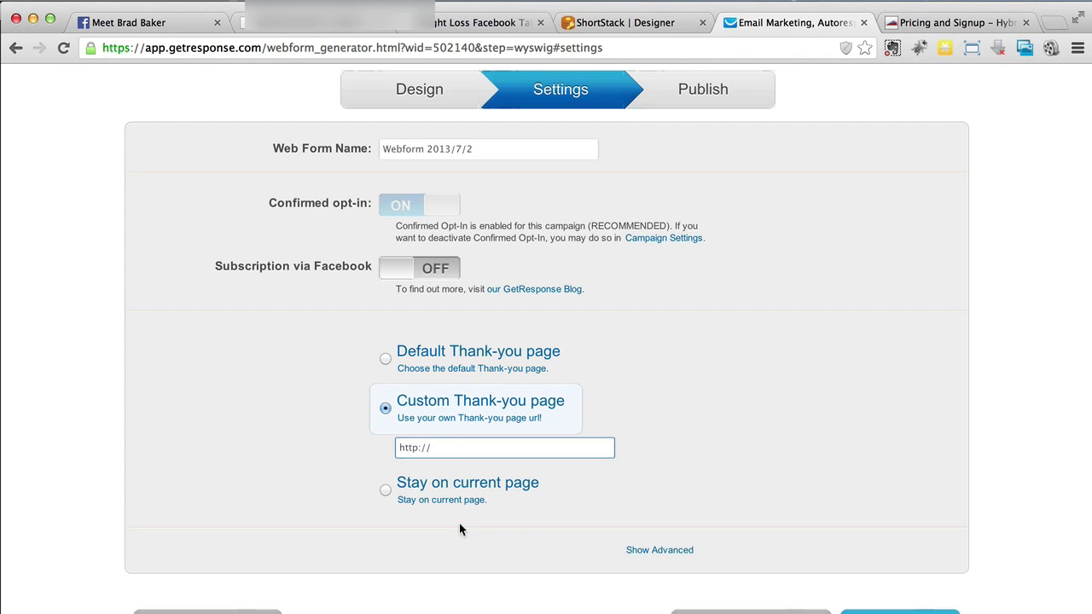
left_click(467, 447)
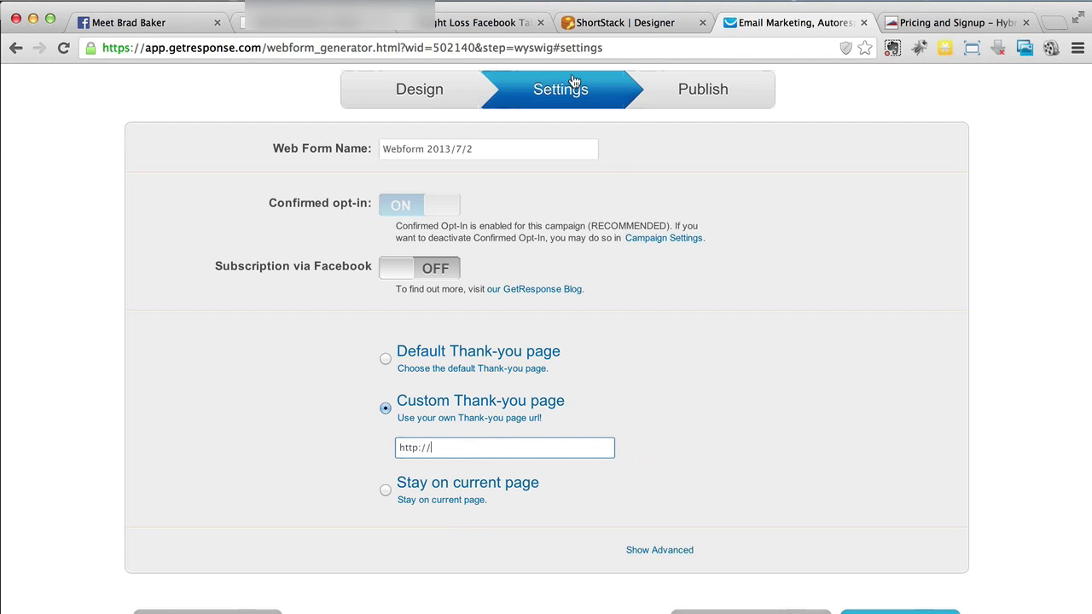
left_click(299, 26)
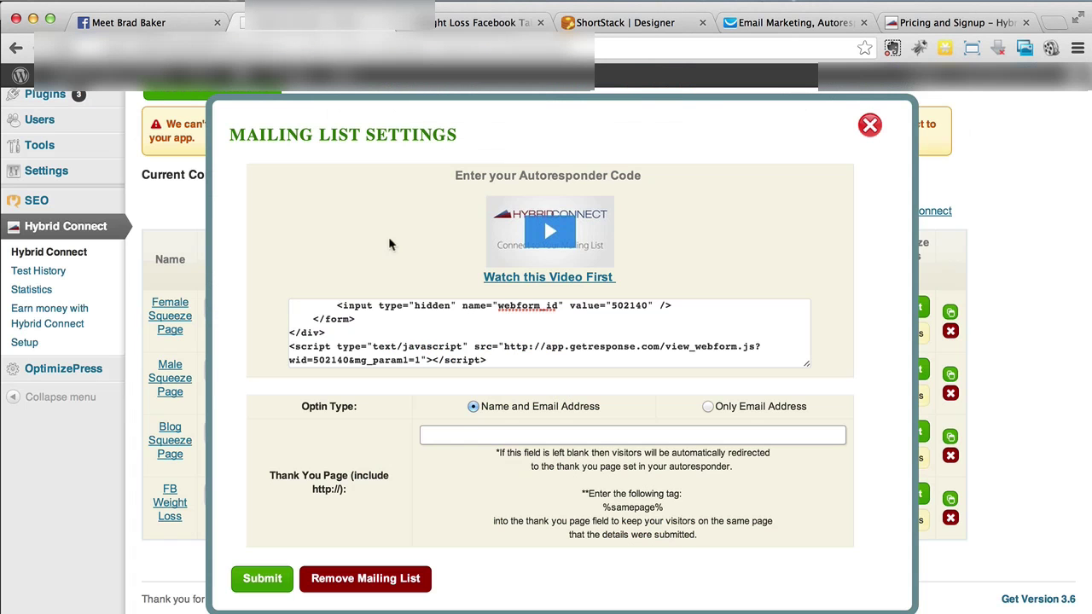
left_click(469, 439)
type("http://yahoo.com/")
left_click(260, 585)
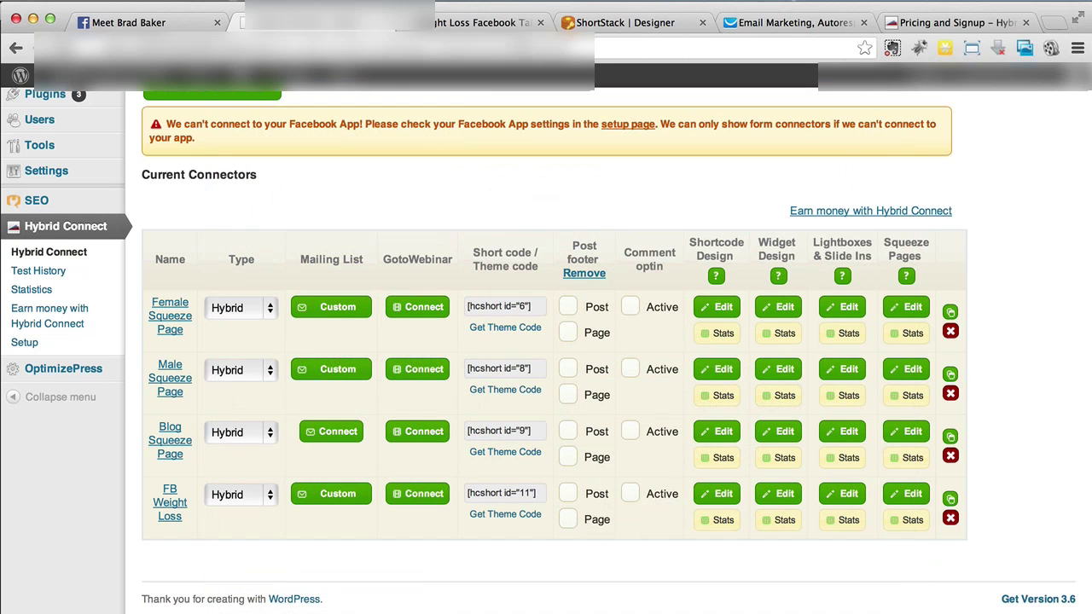
Open the New Tab 2 app tab on the Facebook page
left_click(171, 22)
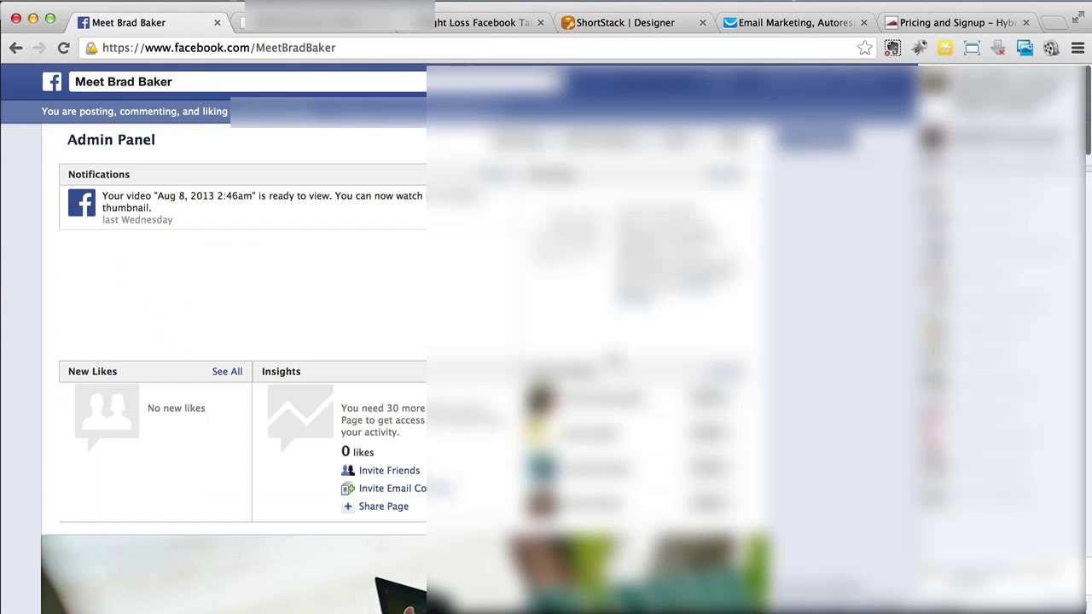
scroll(214, 571, "down", 5)
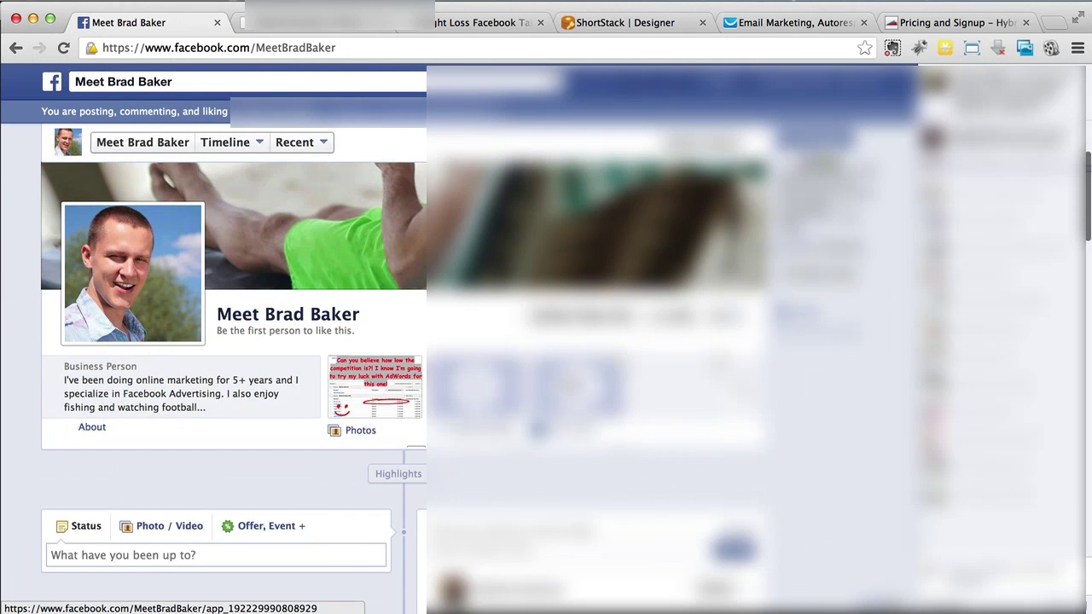
left_click(565, 381)
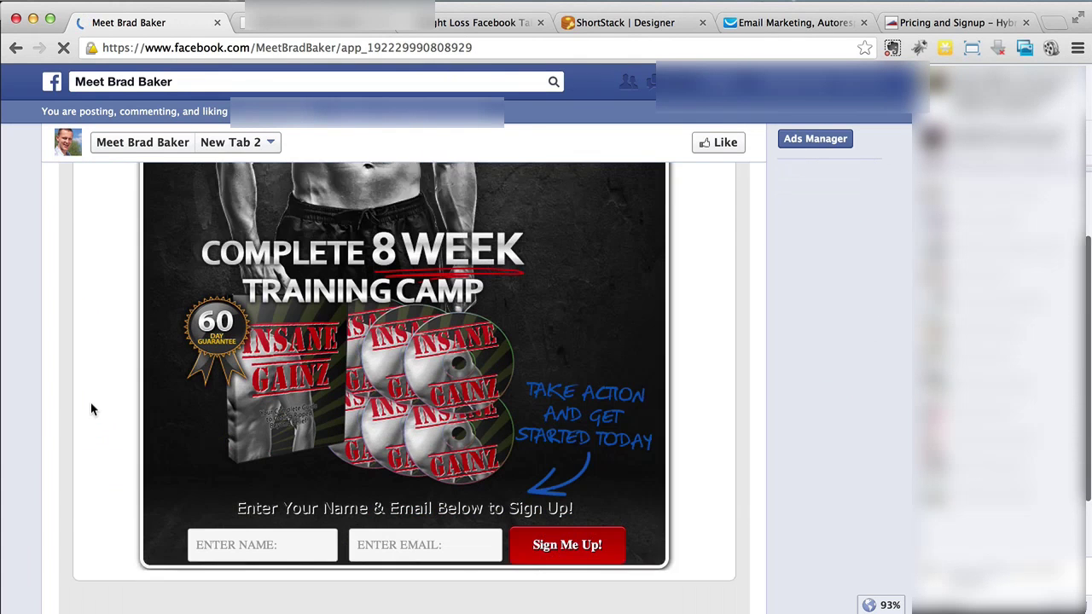
scroll(154, 426, "down", 2)
Sign up through the form with the name Test and a test e-mail address
left_click(225, 449)
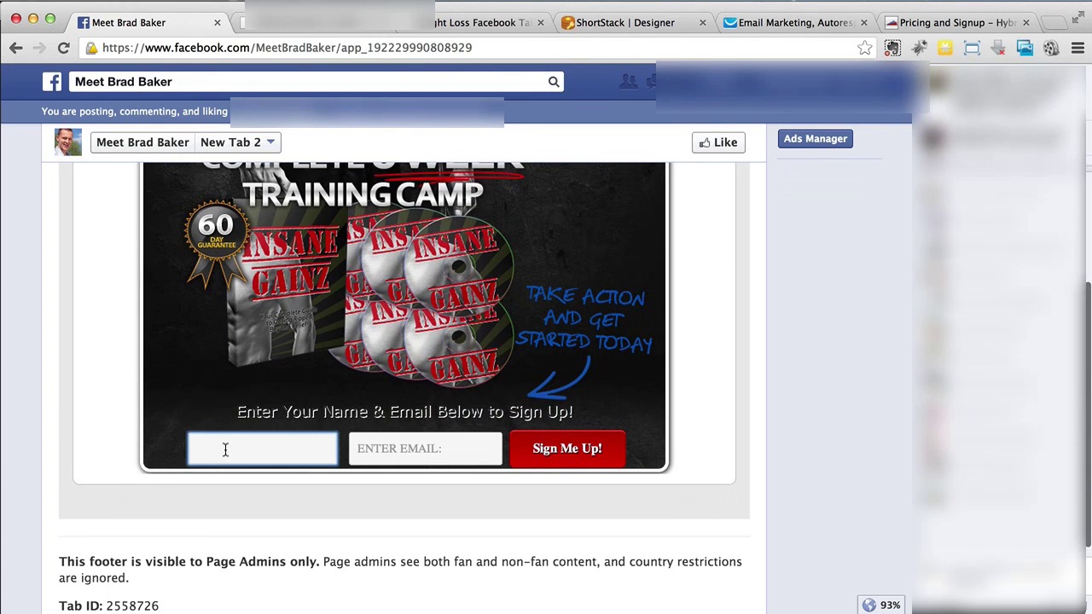
type("Test")
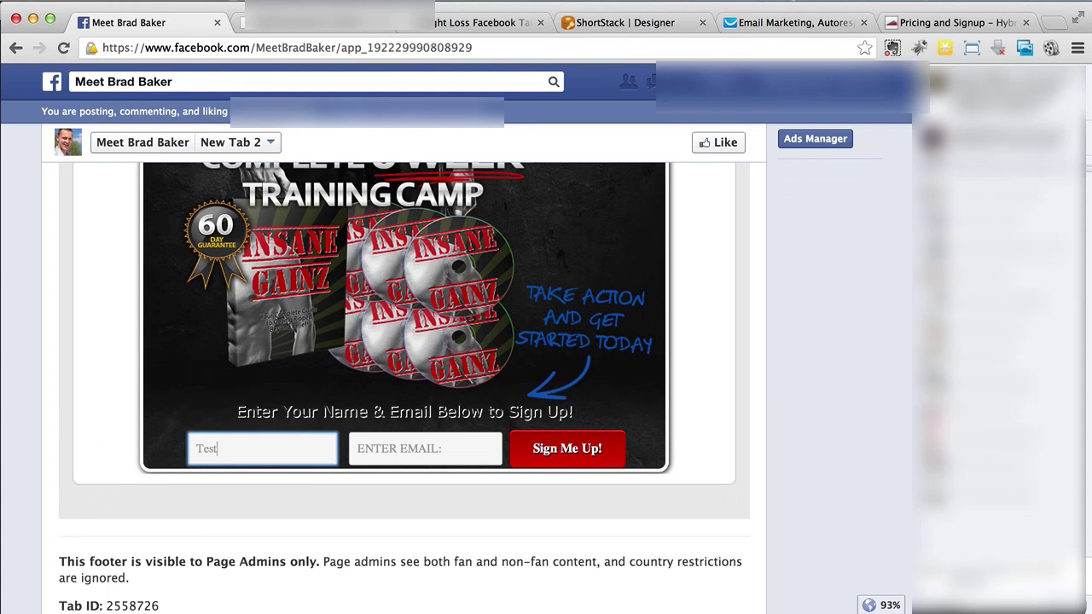
key("Tab")
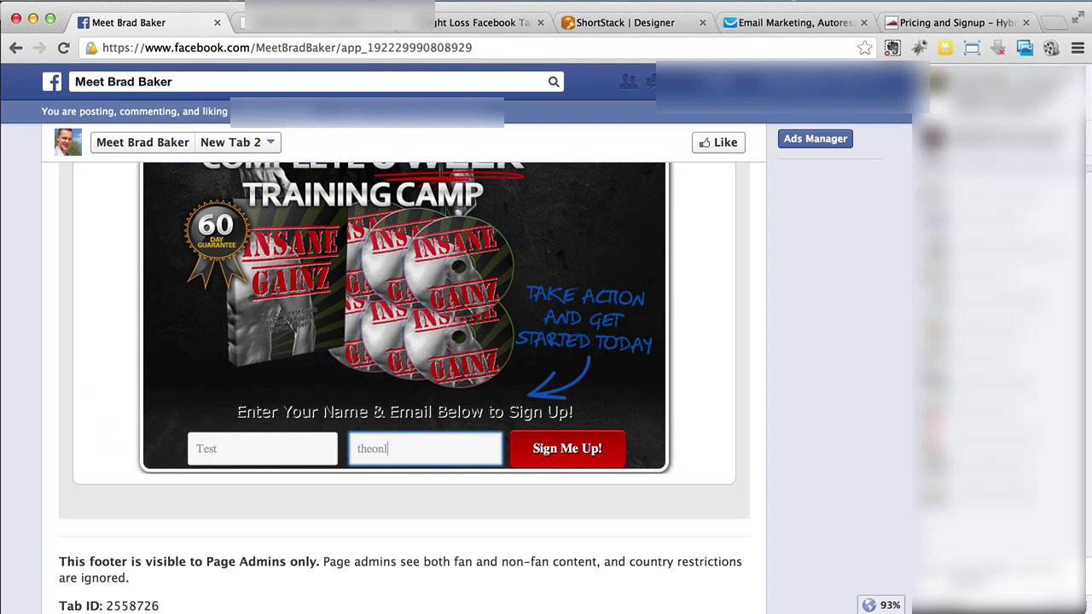
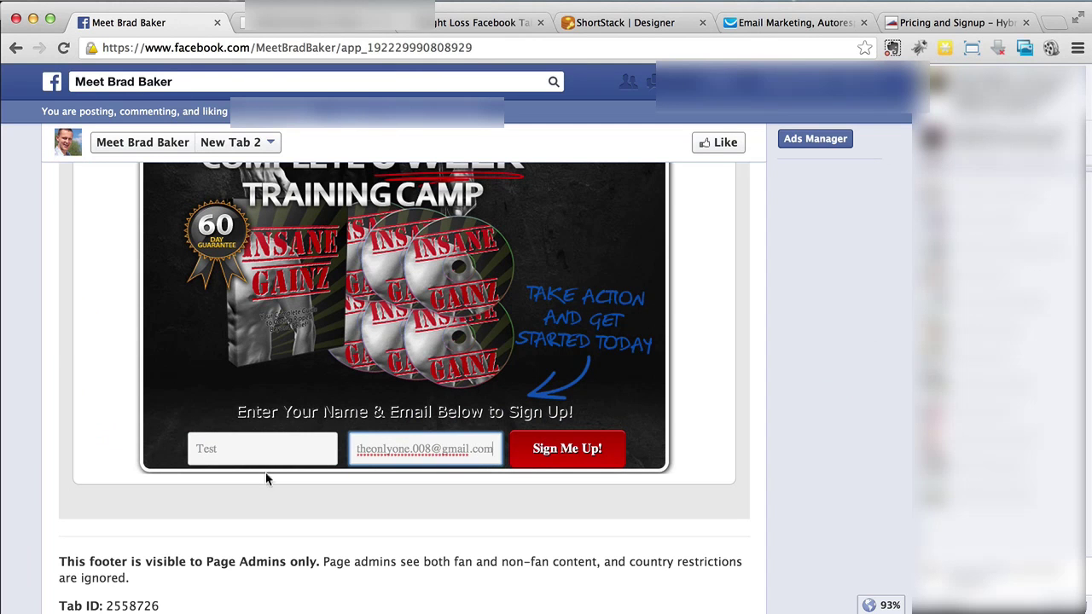
left_click(557, 452)
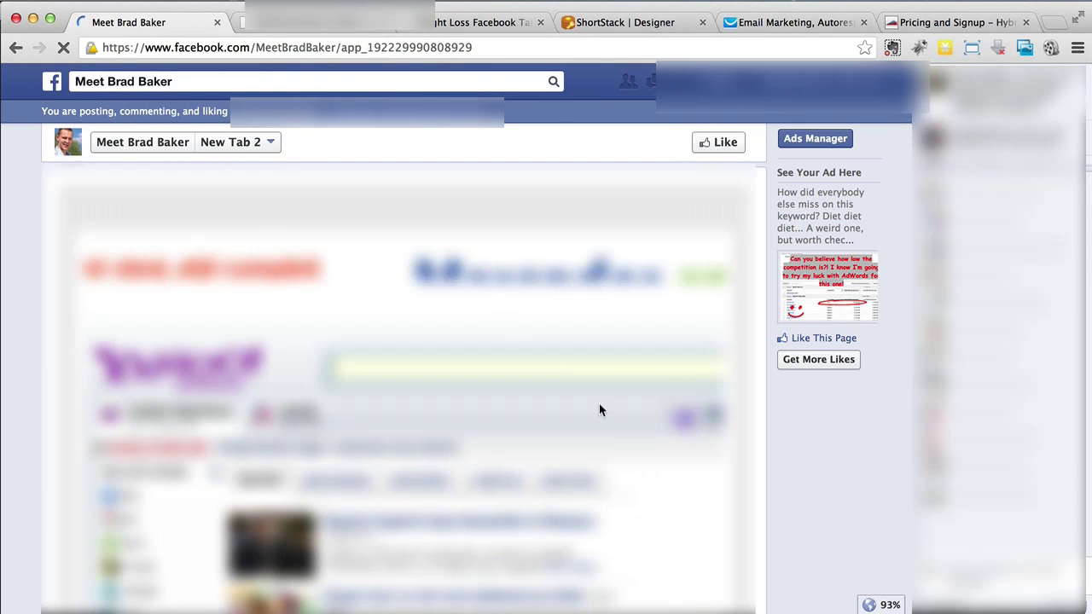
Scroll through the Yahoo thank-you page shown after signup, then return to the WordPress Hybrid Connect tab
scroll(635, 470, "down", 5)
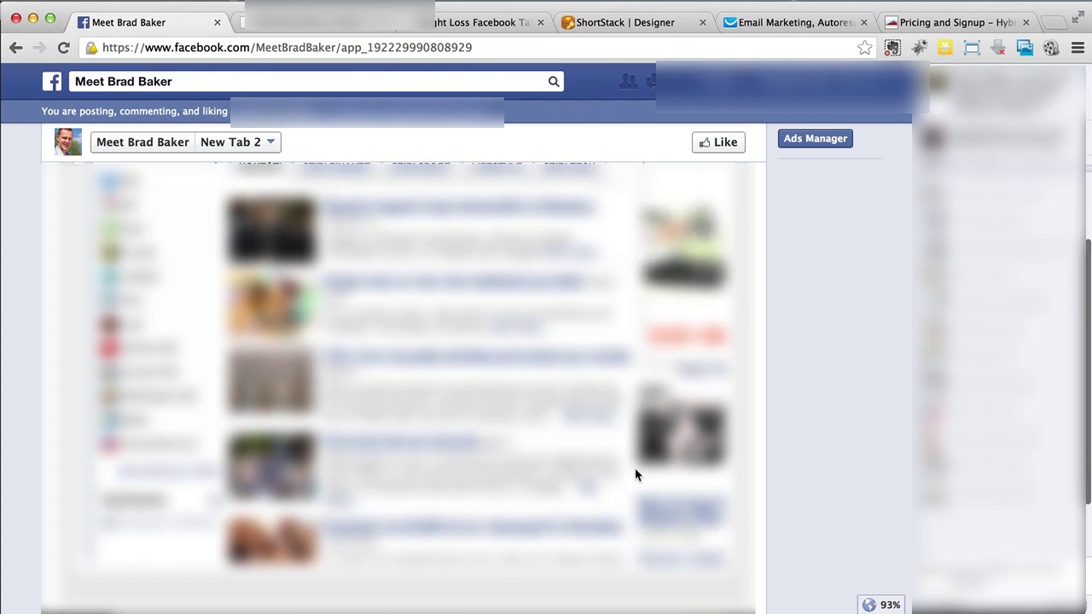
scroll(634, 469, "up", 2)
scroll(635, 475, "down", 2)
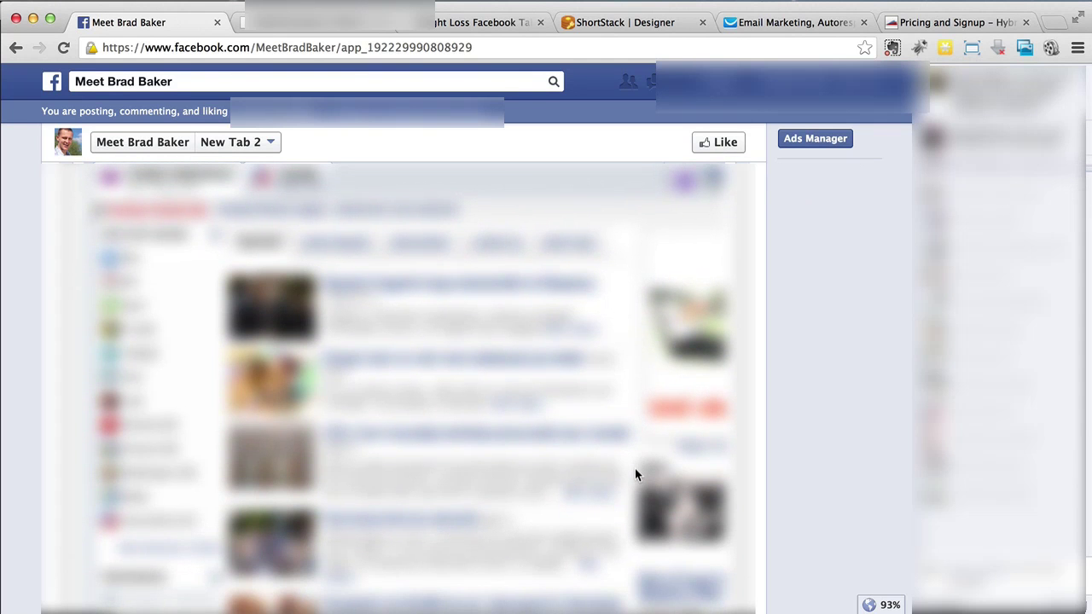
scroll(635, 474, "down", 1)
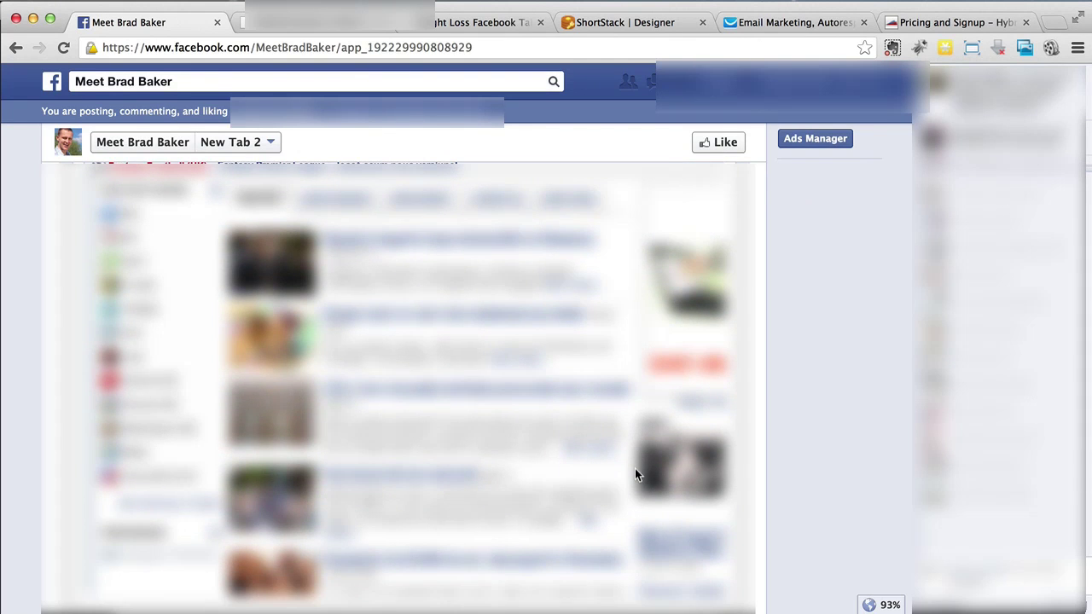
scroll(635, 468, "down", 3)
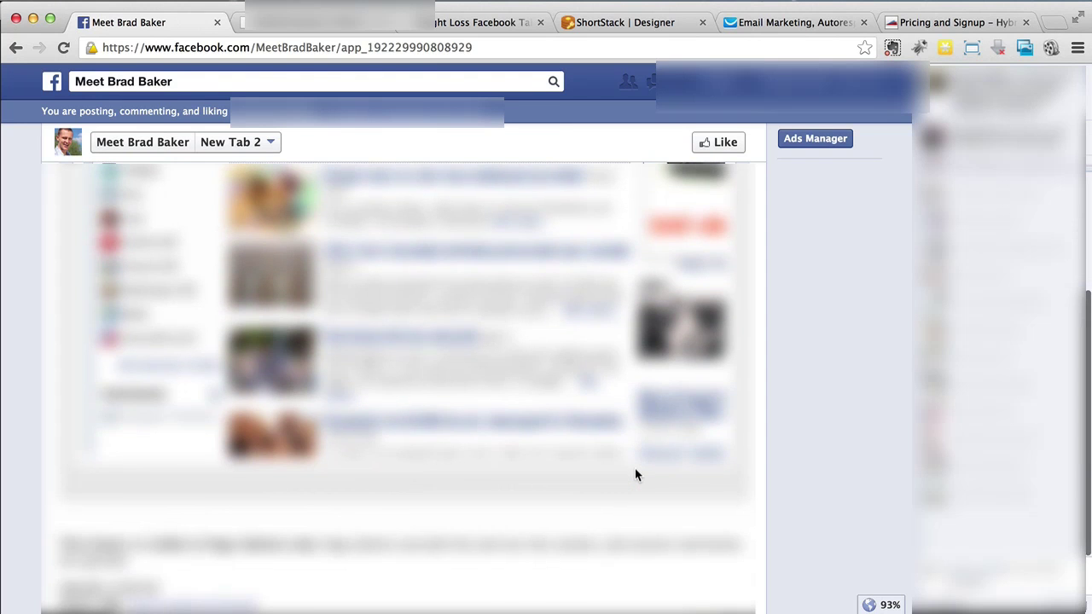
scroll(634, 475, "up", 2)
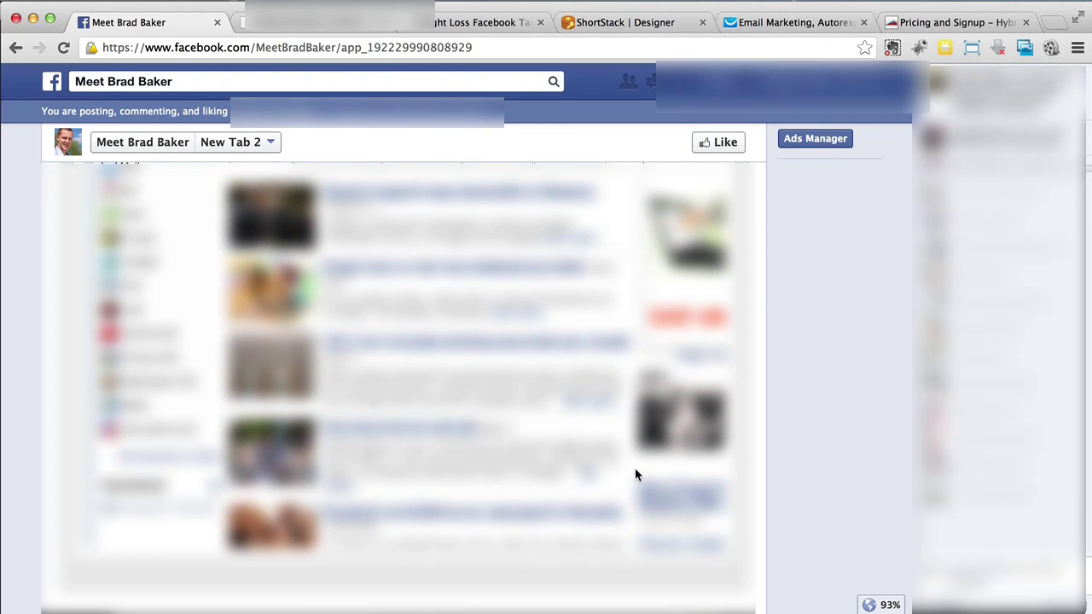
scroll(635, 475, "up", 2)
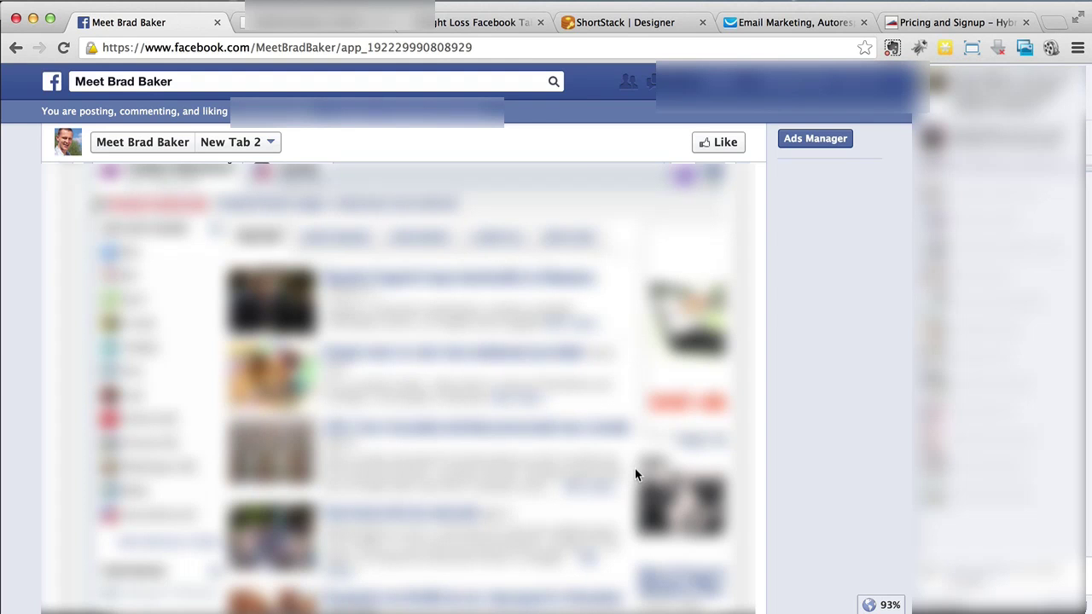
left_click(285, 28)
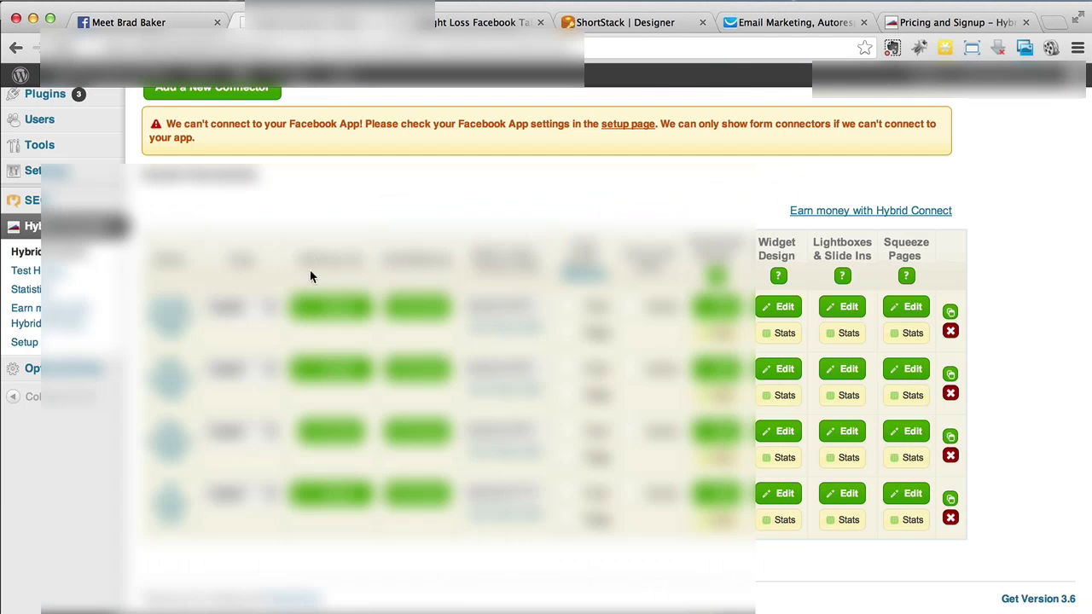